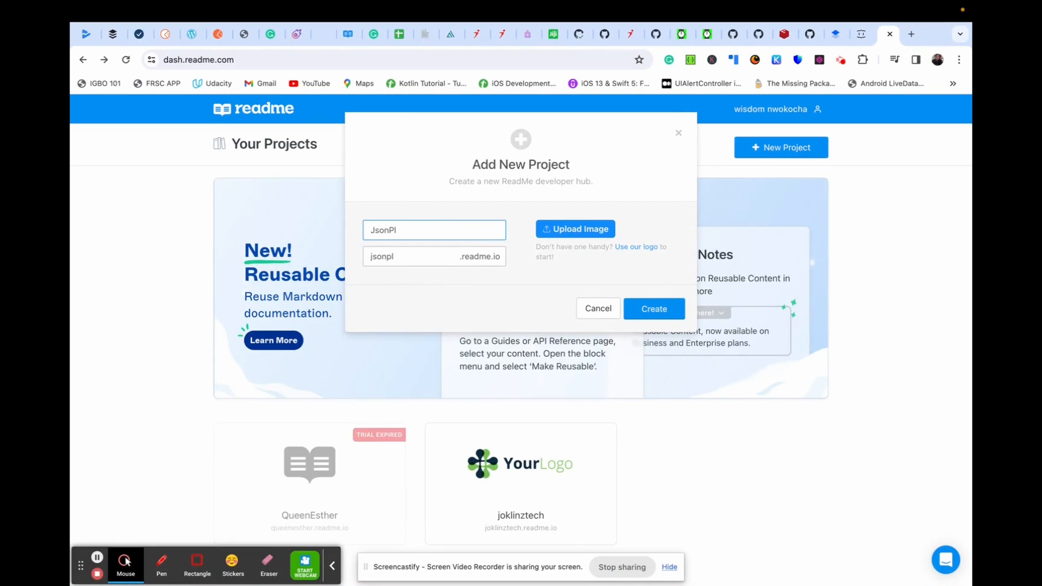
# Create a new ReadMe project named JsonPlaceholderz with the subdomain jsonplaceholderz
pyautogui.write('aceholder')
pyautogui.click(655, 308)
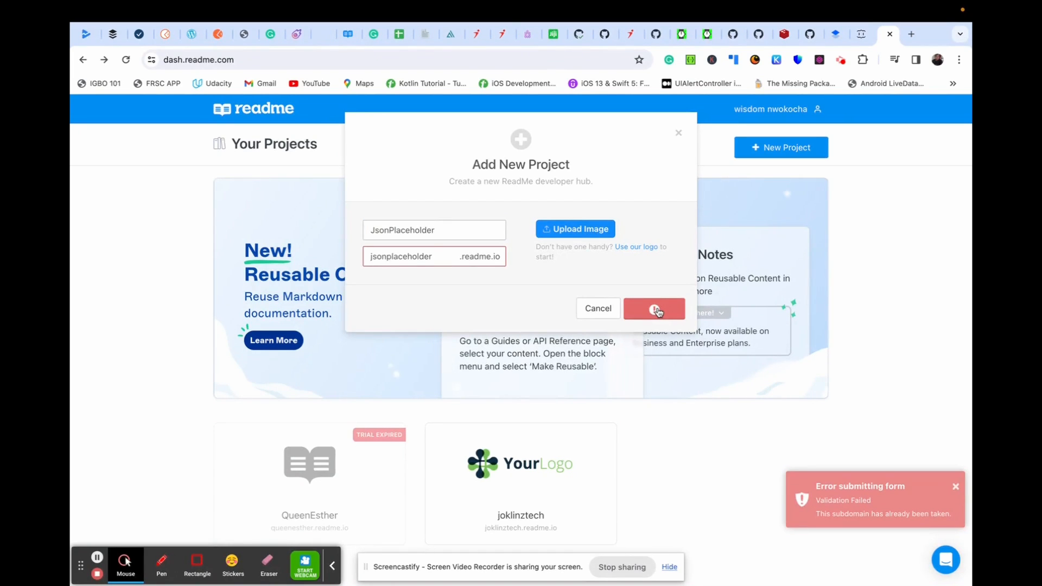
pyautogui.click(438, 231)
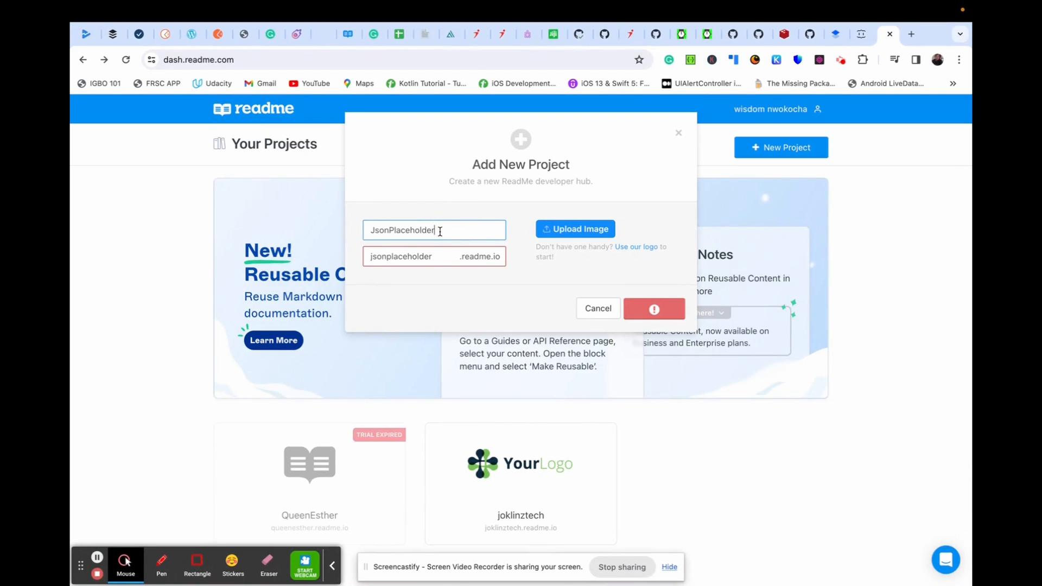
pyautogui.write('z')
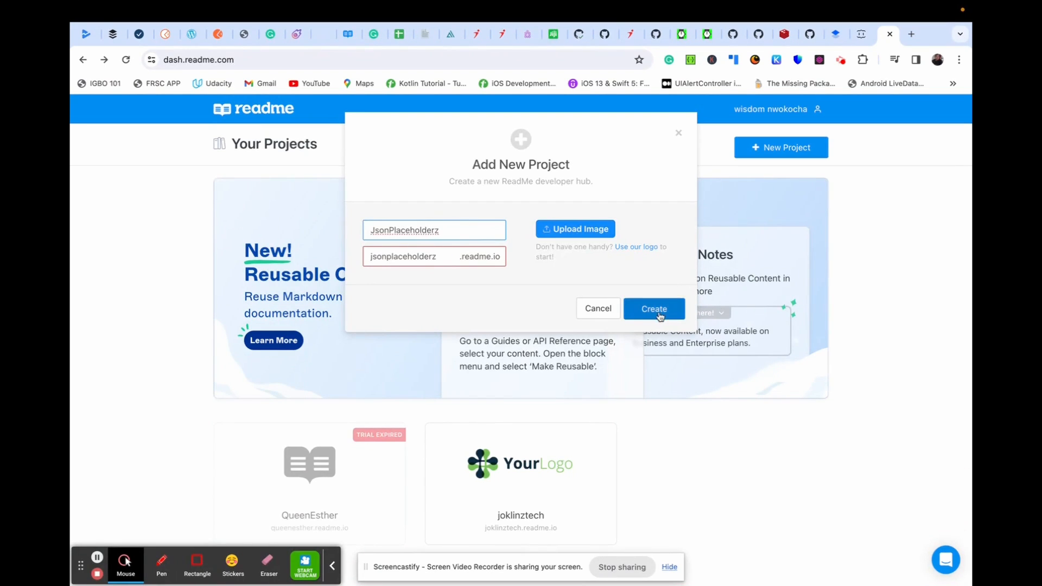
pyautogui.click(657, 313)
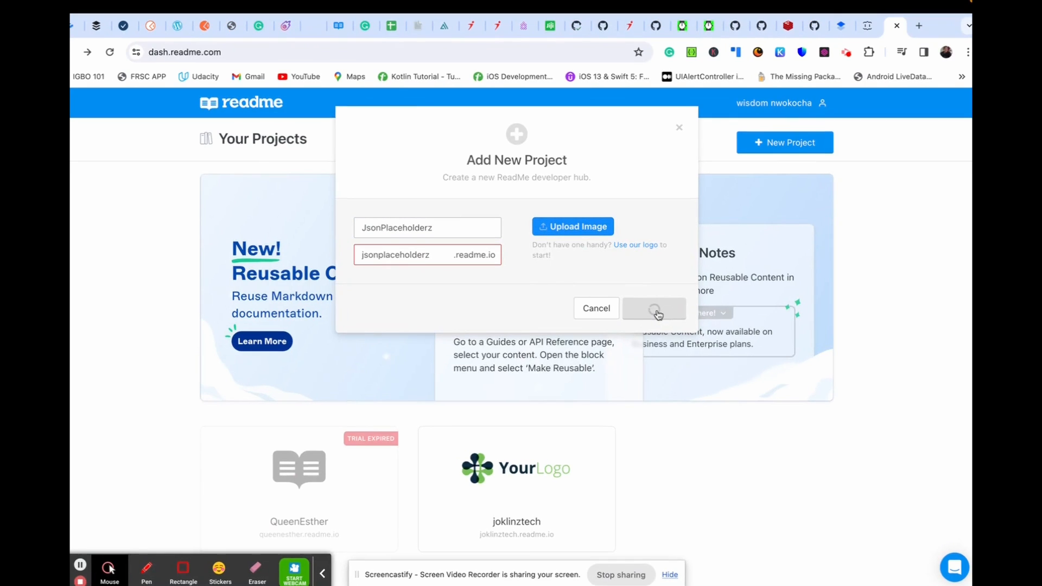
pyautogui.click(438, 254)
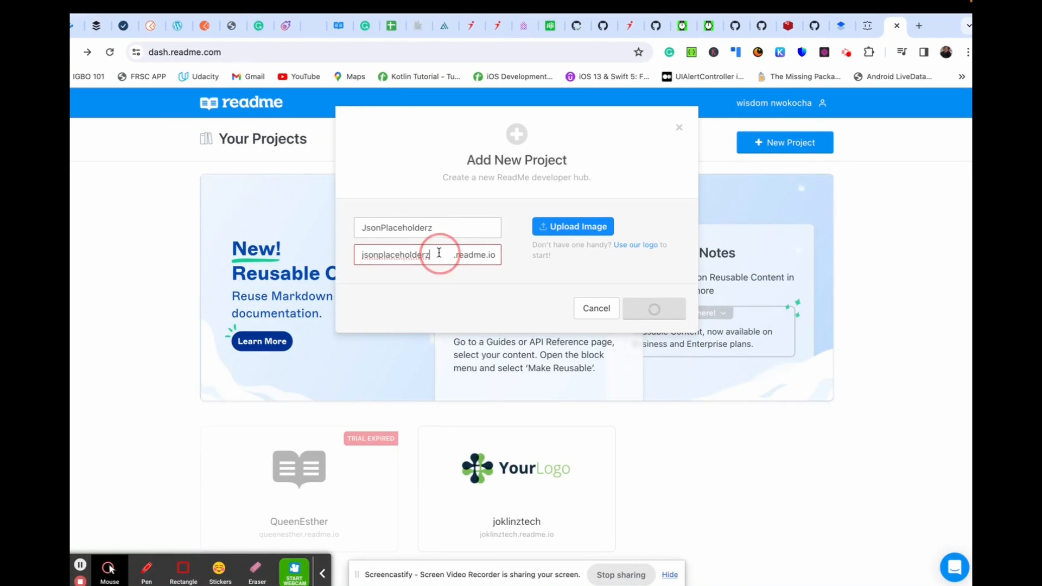
pyautogui.click(438, 224)
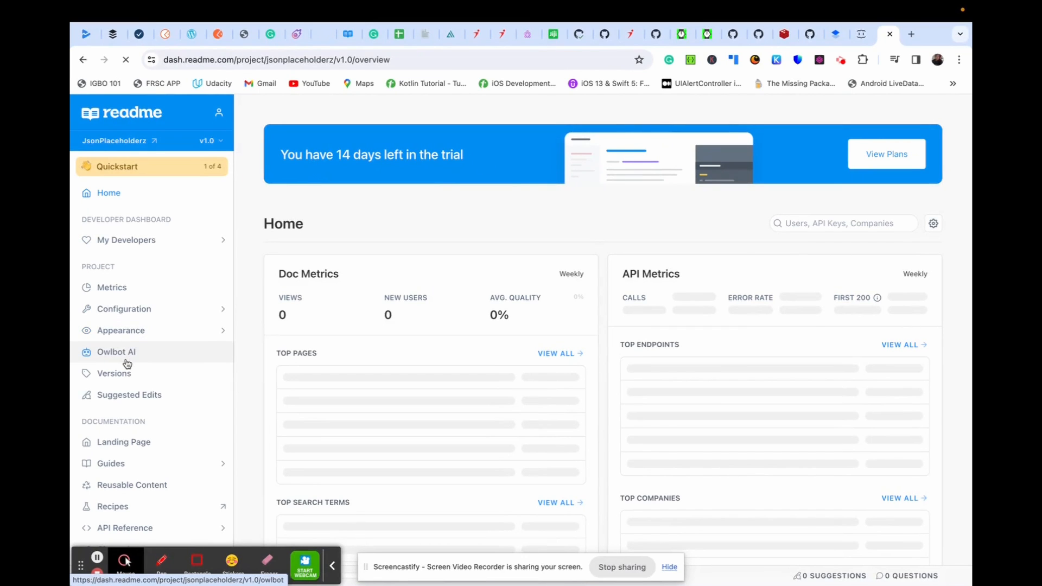
pyautogui.scroll(-1, 126, 360)
pyautogui.scroll(1, 126, 363)
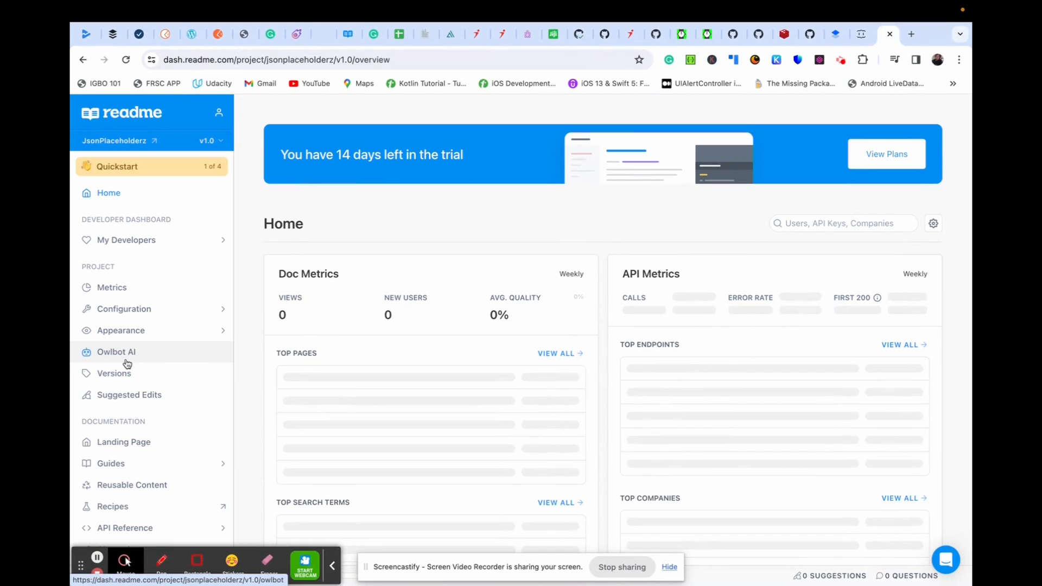
pyautogui.scroll(-1, 126, 363)
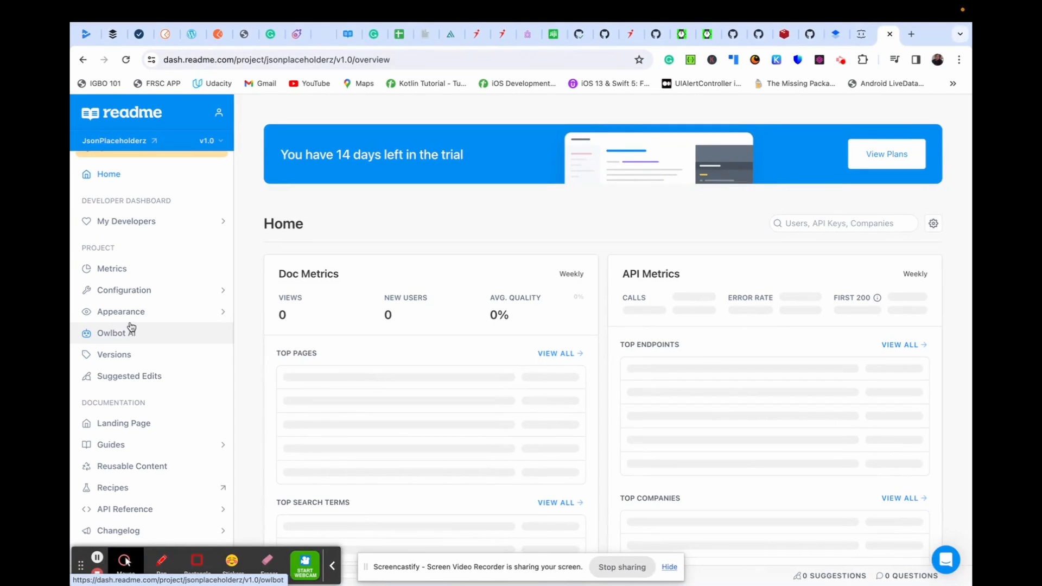
pyautogui.scroll(-2, 138, 373)
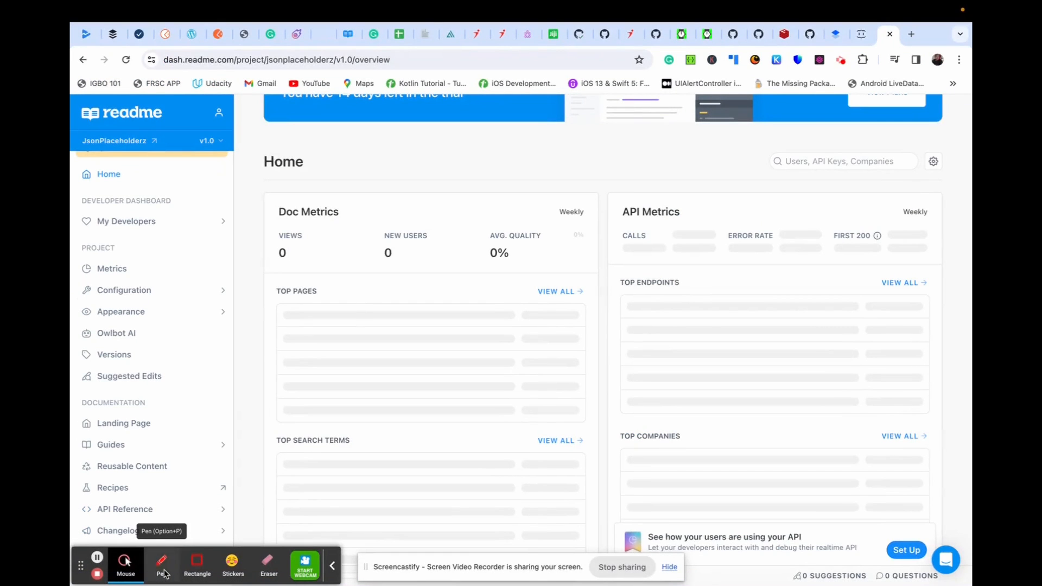
pyautogui.click(197, 565)
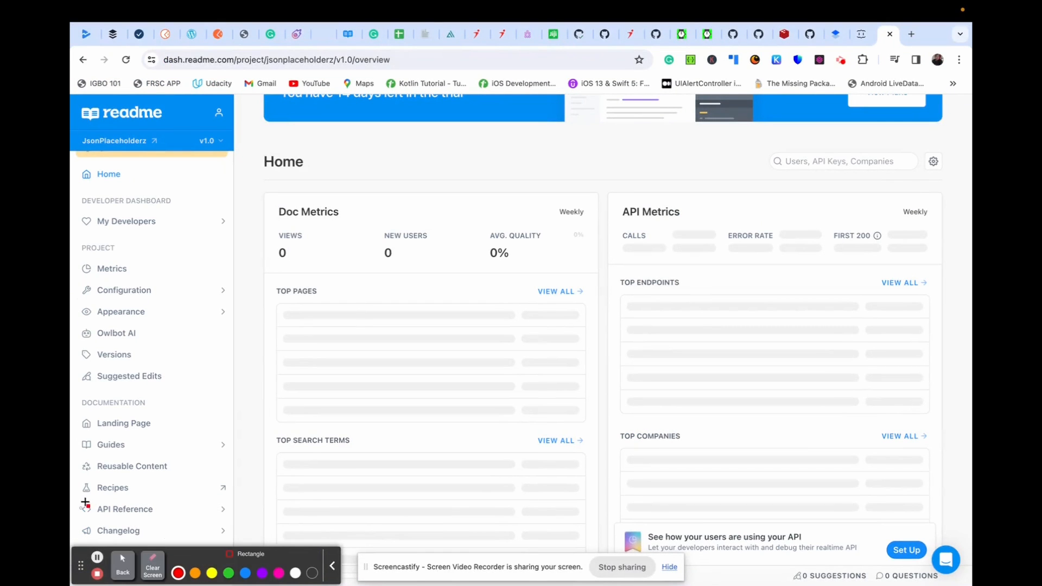
pyautogui.moveTo(76, 500)
pyautogui.mouseDown()
pyautogui.moveTo(82, 518)
pyautogui.moveTo(239, 518)
pyautogui.moveTo(223, 496)
pyautogui.mouseUp()
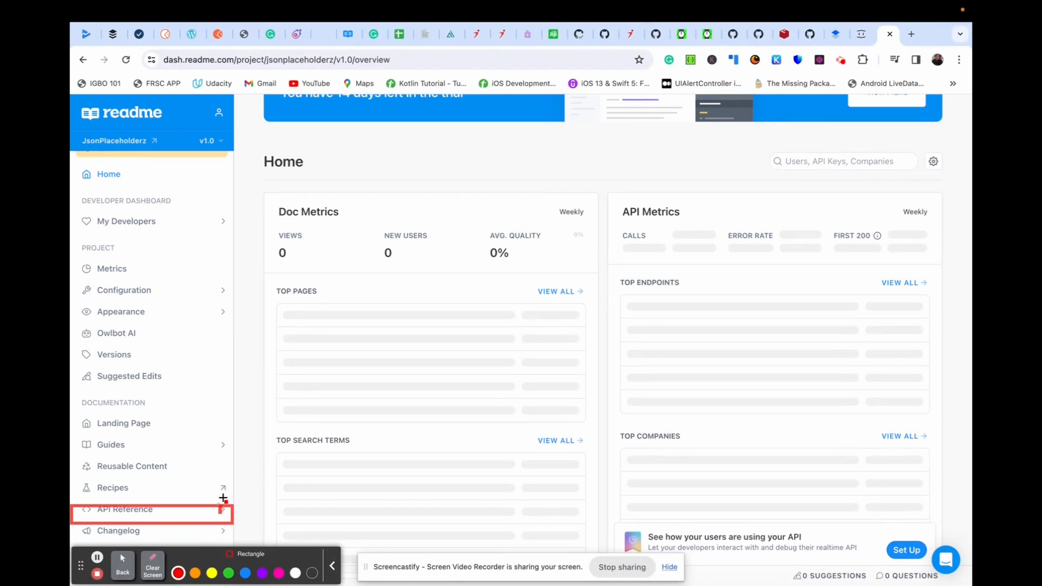
pyautogui.click(152, 570)
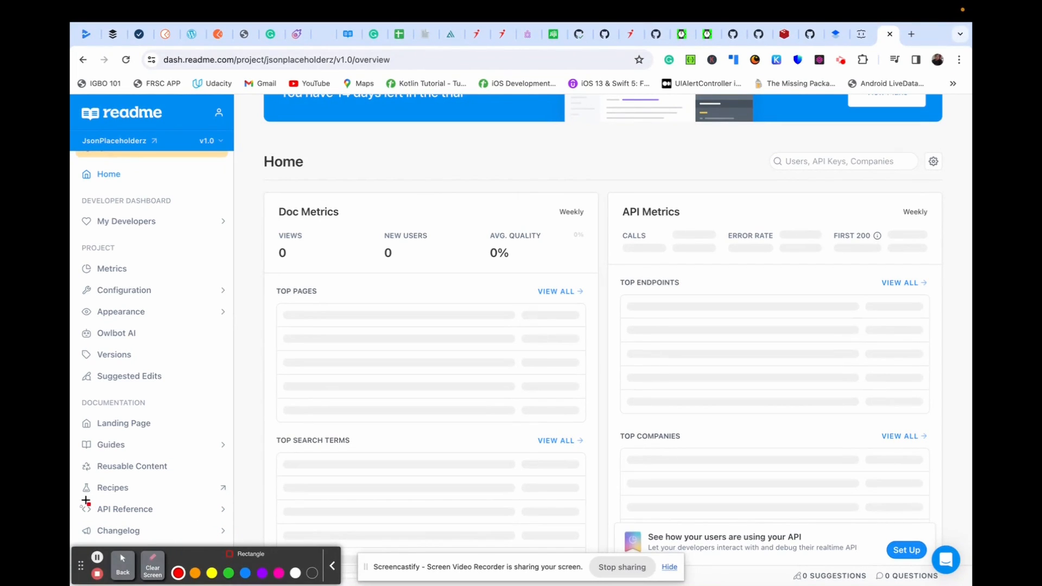
pyautogui.moveTo(74, 502)
pyautogui.mouseDown()
pyautogui.moveTo(123, 518)
pyautogui.moveTo(235, 513)
pyautogui.mouseUp()
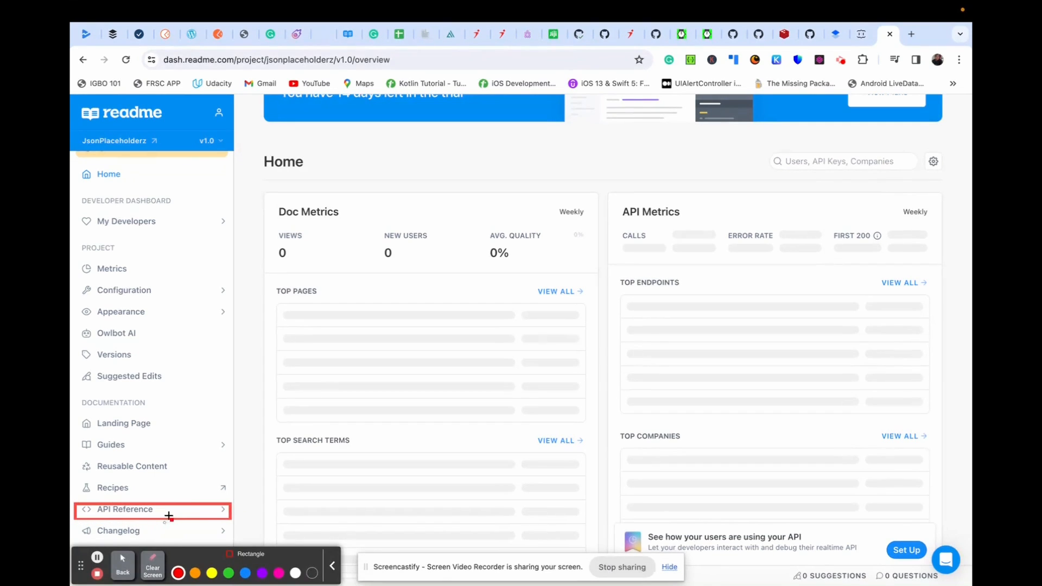
pyautogui.click(153, 570)
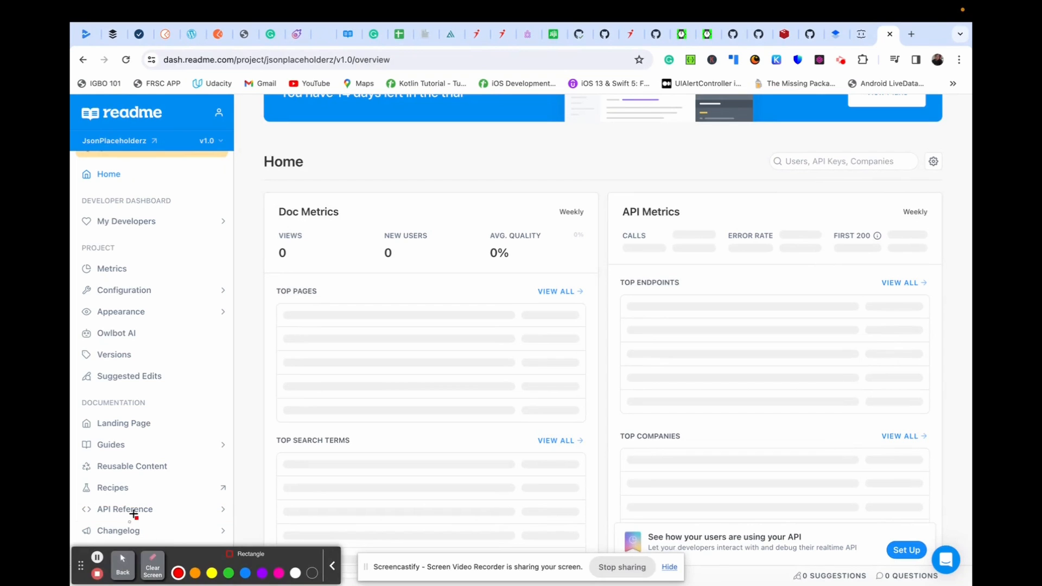
pyautogui.click(122, 567)
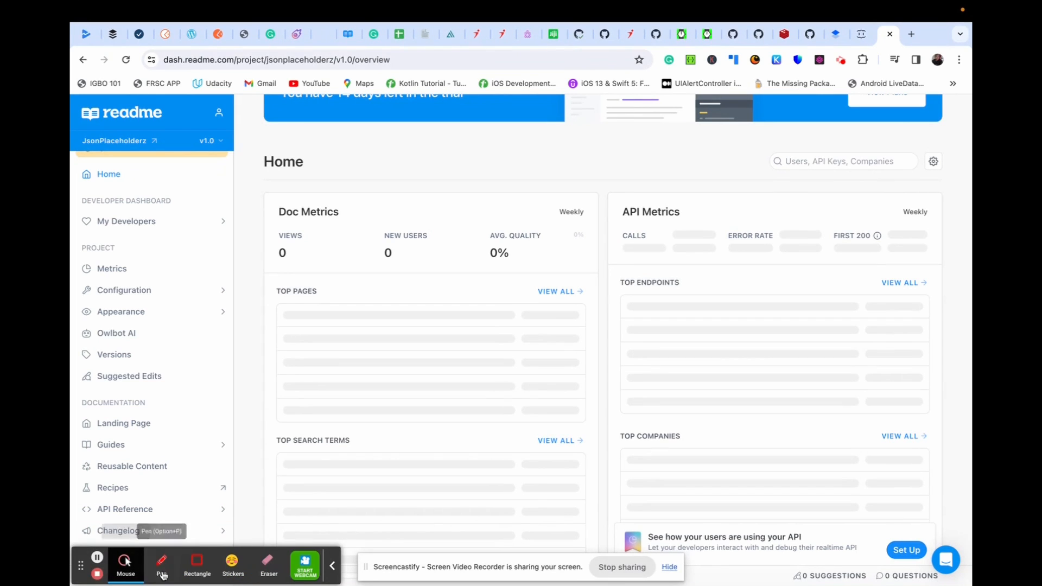
# Open the project's API Reference section and start adding the first API using the Manual Editor
pyautogui.click(138, 508)
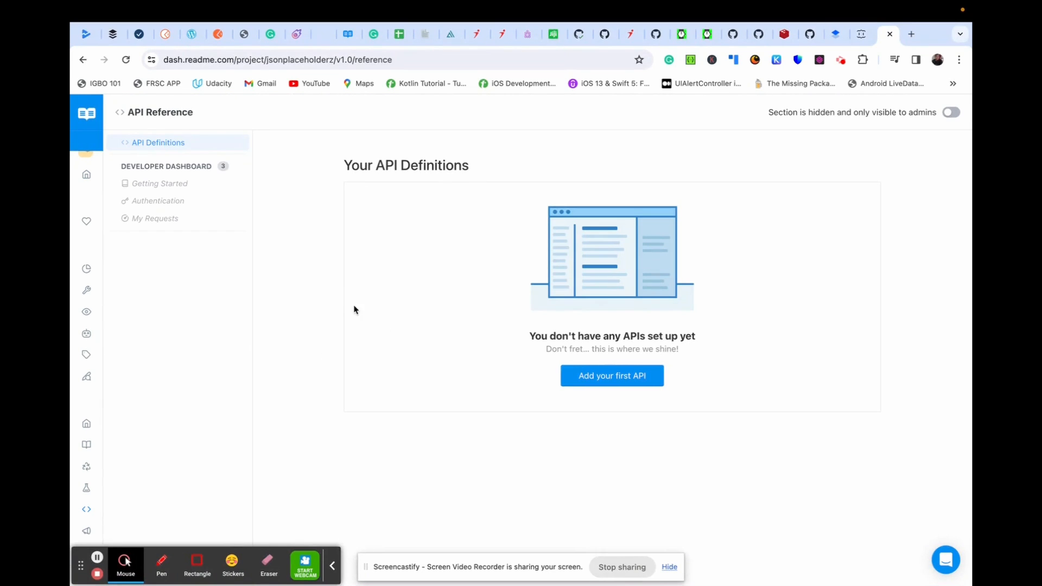
pyautogui.click(298, 292)
pyautogui.click(301, 286)
pyautogui.click(616, 374)
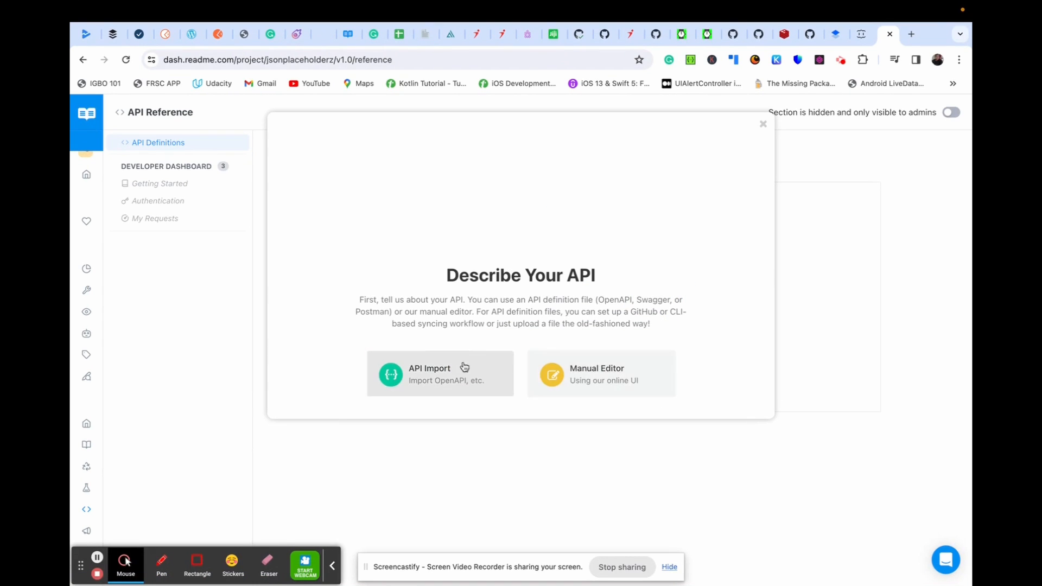
pyautogui.click(431, 376)
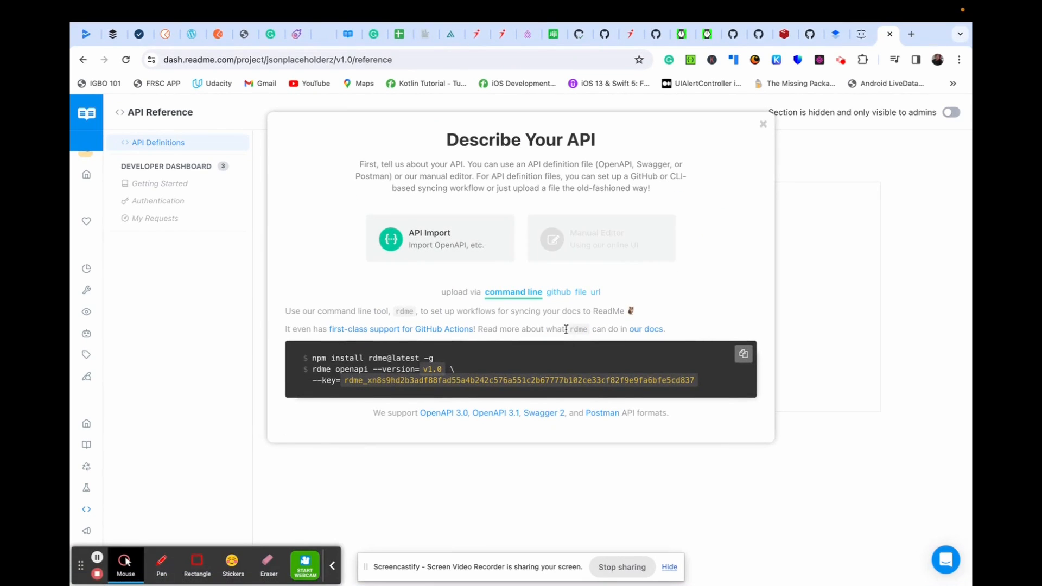
pyautogui.click(604, 242)
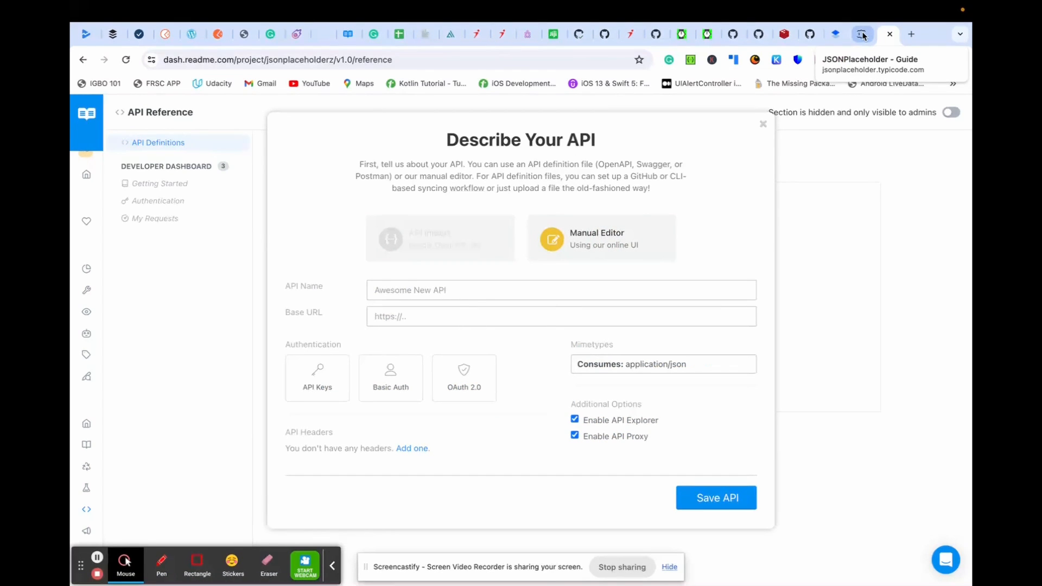
pyautogui.click(469, 289)
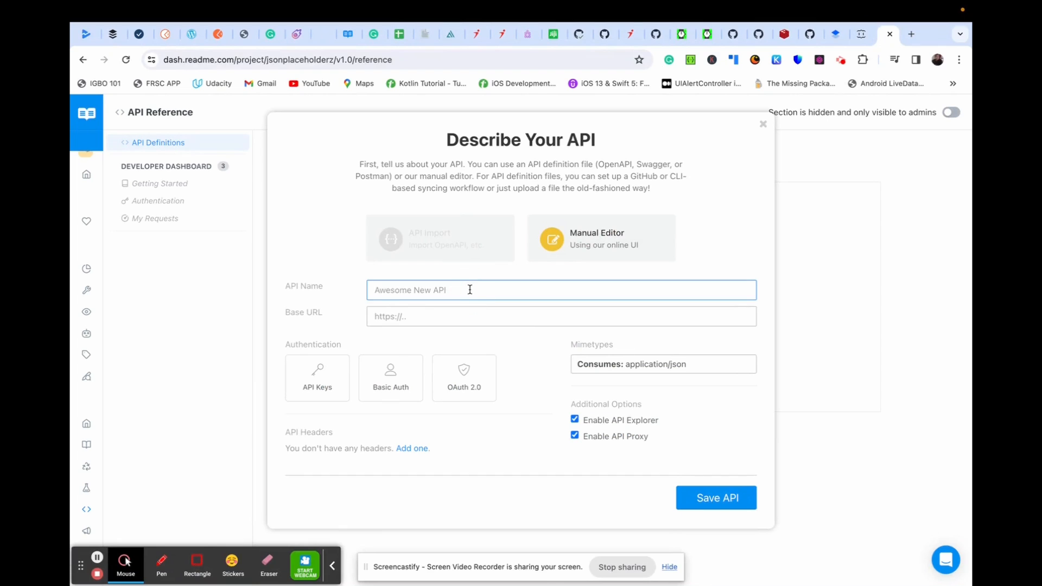
pyautogui.write('JsonplaceHolder')
pyautogui.click(445, 320)
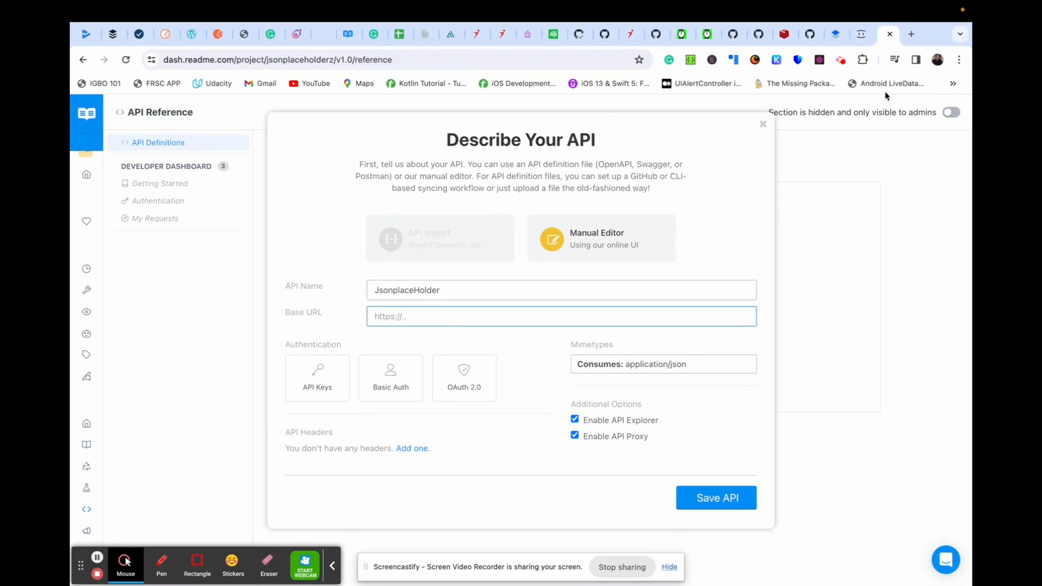
pyautogui.click(862, 34)
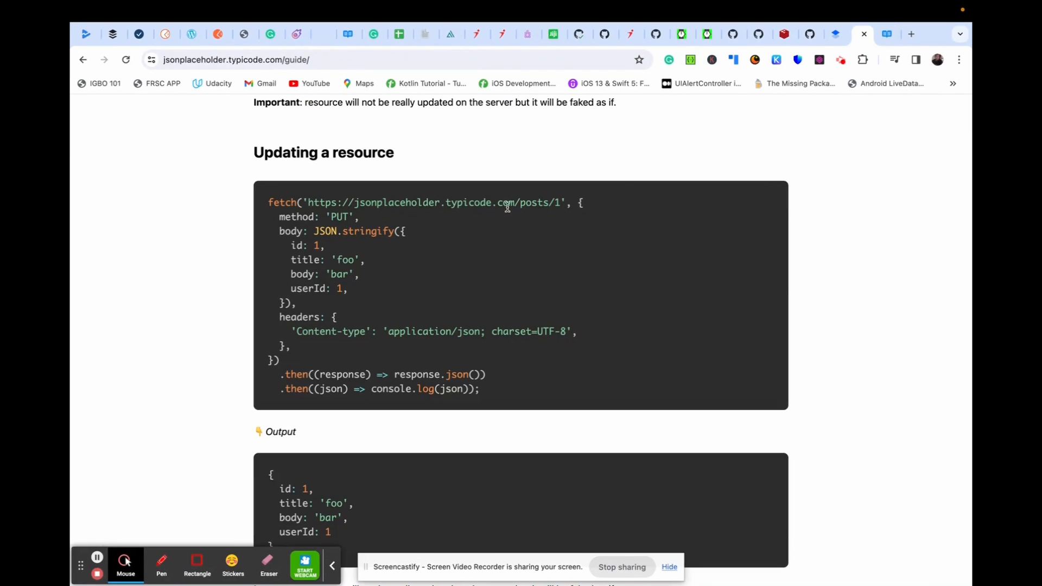
pyautogui.moveTo(514, 203); pyautogui.dragTo(310, 203)
pyautogui.press('super+c')
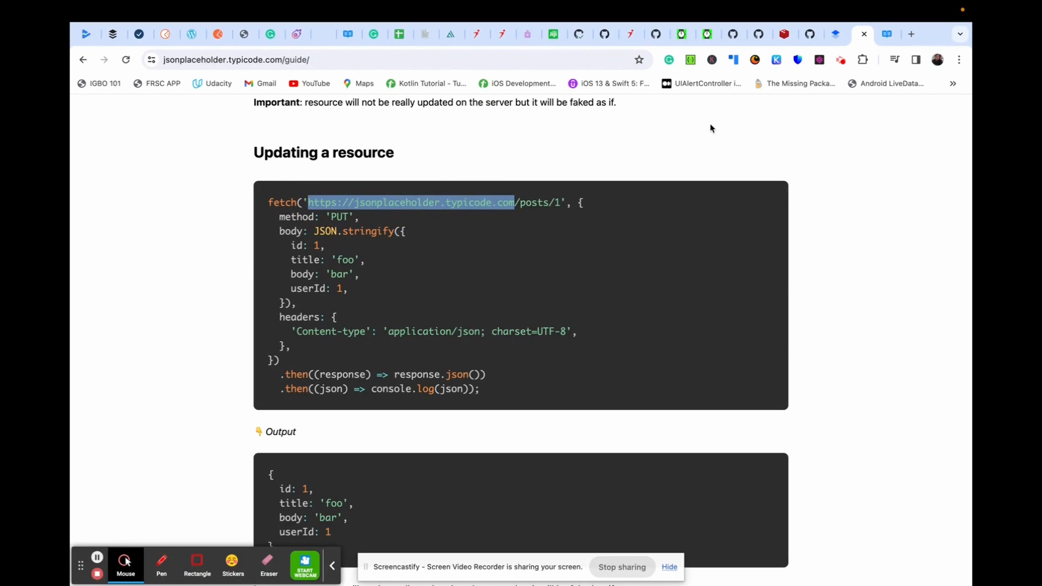
pyautogui.click(887, 34)
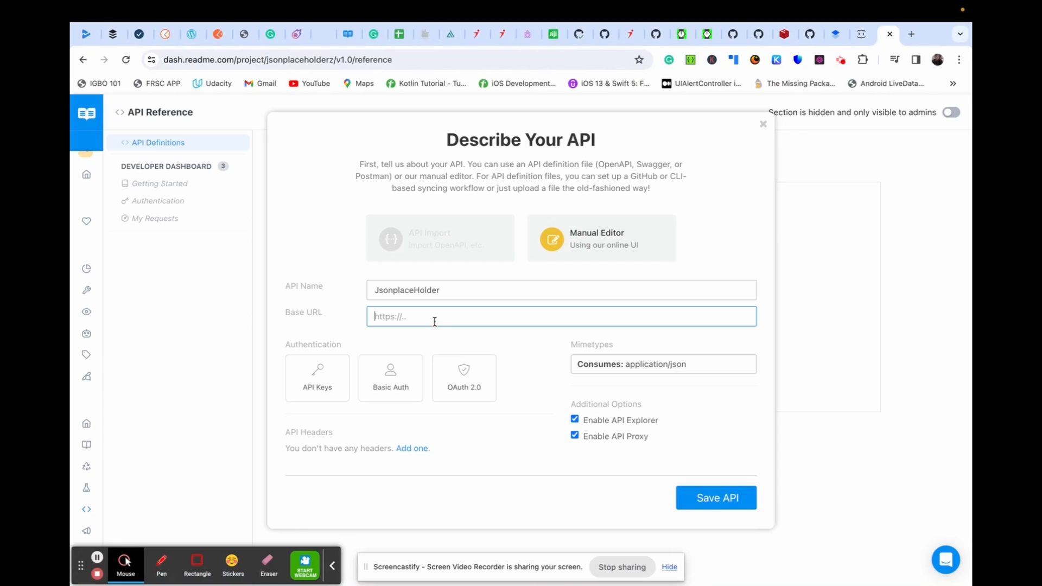
pyautogui.press('super+v')
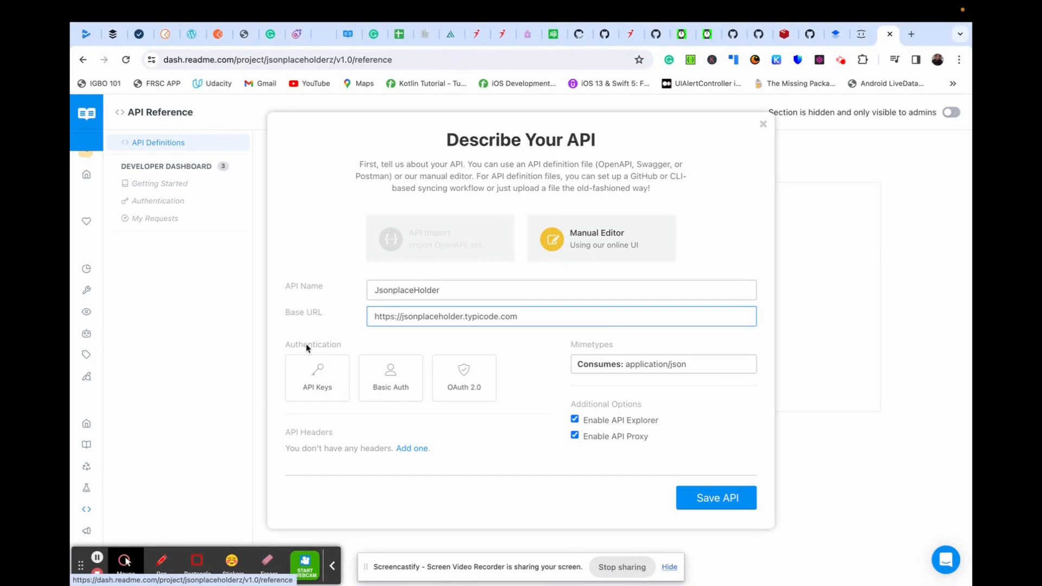
pyautogui.click(365, 380)
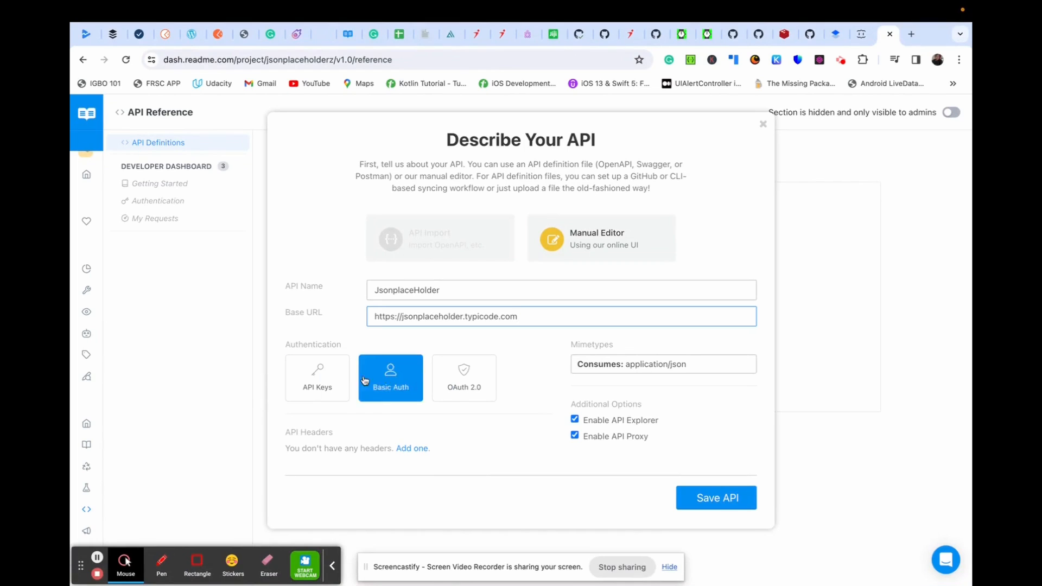
pyautogui.click(463, 374)
pyautogui.click(388, 381)
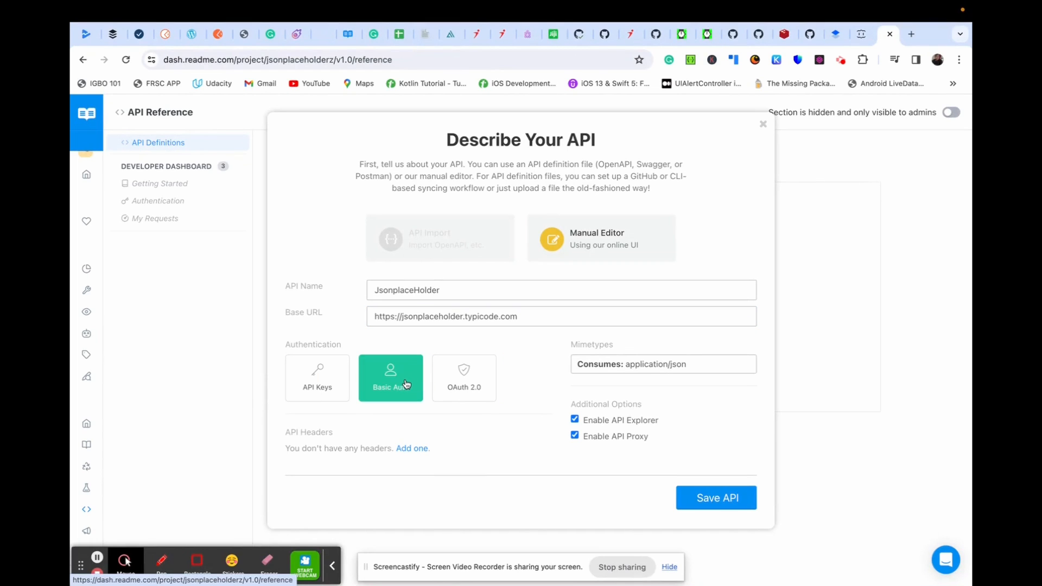
pyautogui.click(406, 384)
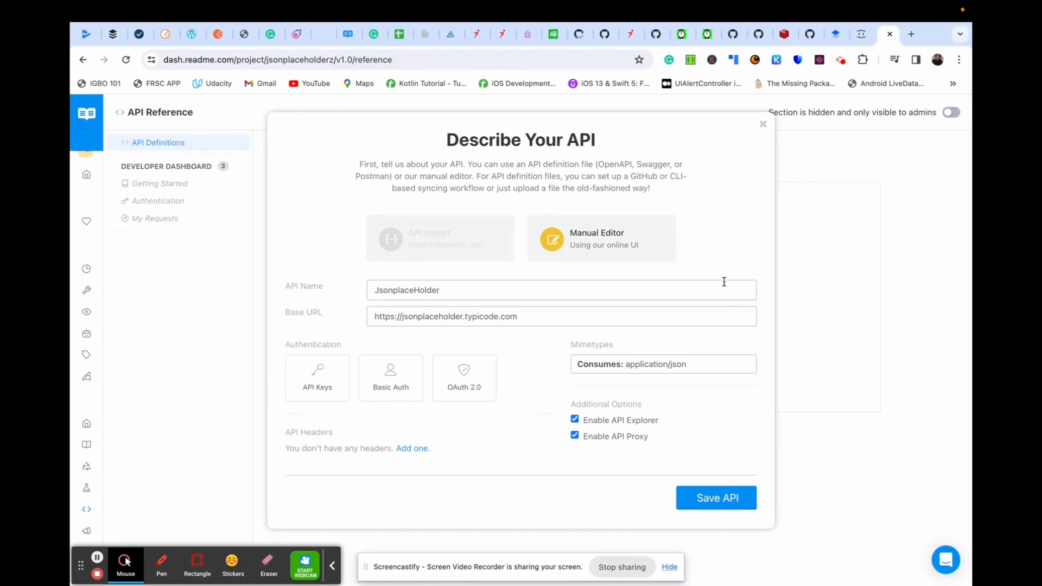
# Save the API definition and enable the API reference for everyone
pyautogui.click(717, 500)
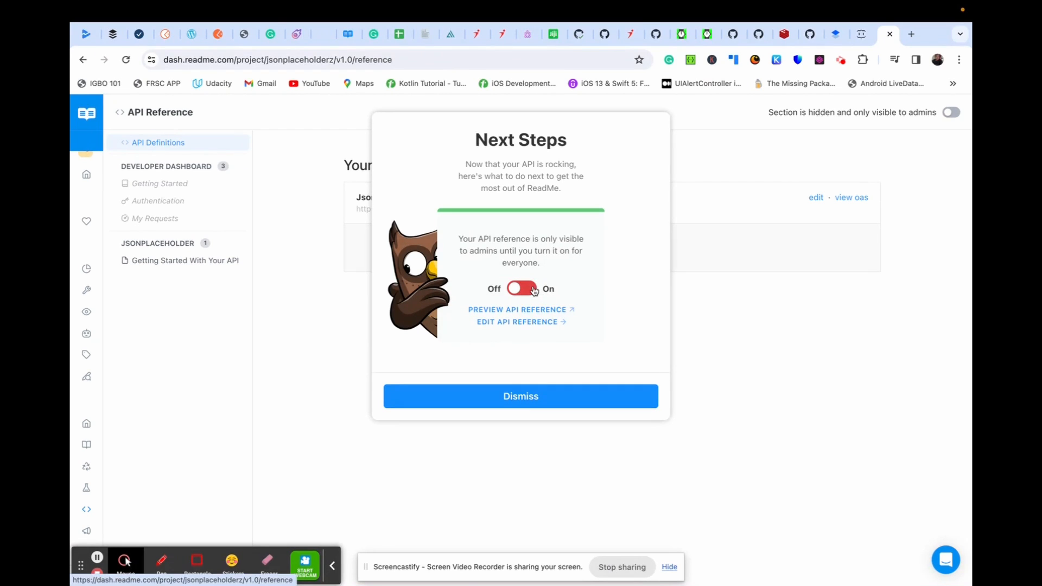
pyautogui.click(535, 289)
pyautogui.click(522, 399)
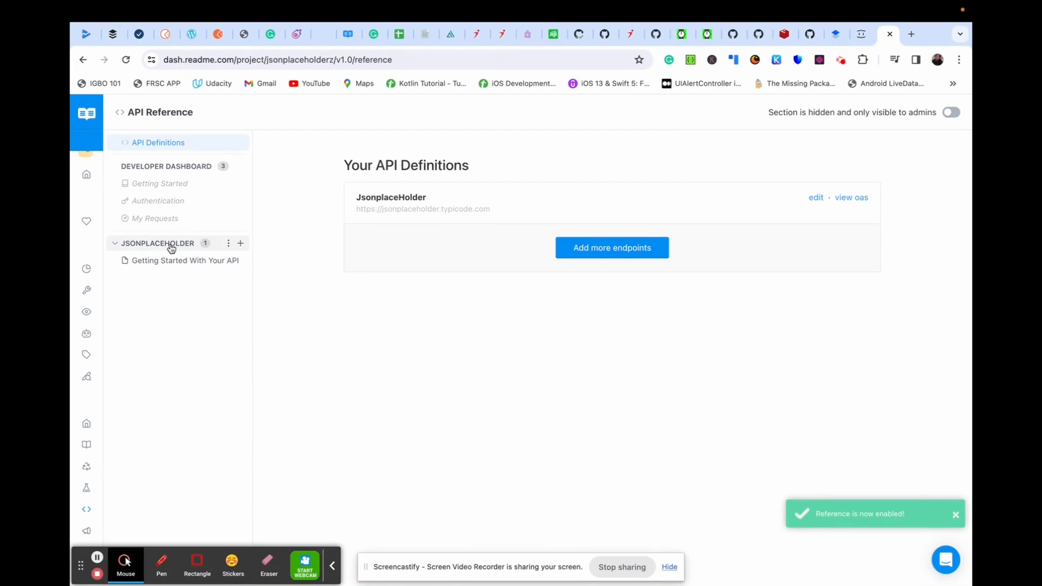
# Add a new page to the JsonplaceHolder section and consult the Creating a resource example in the JSONPlaceholder guide
pyautogui.click(241, 244)
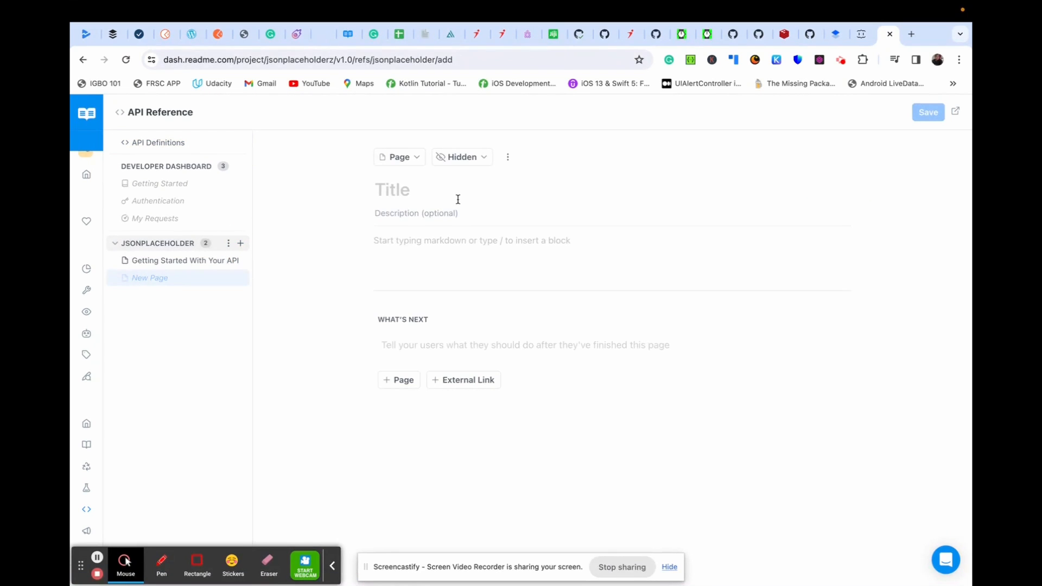
pyautogui.click(861, 34)
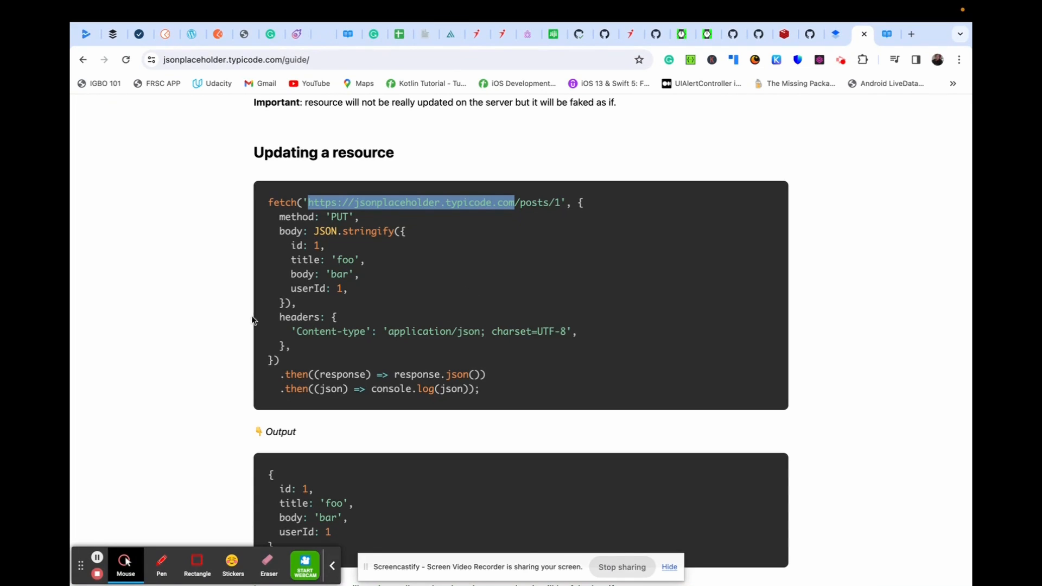
pyautogui.click(222, 324)
pyautogui.scroll(15, 222, 323)
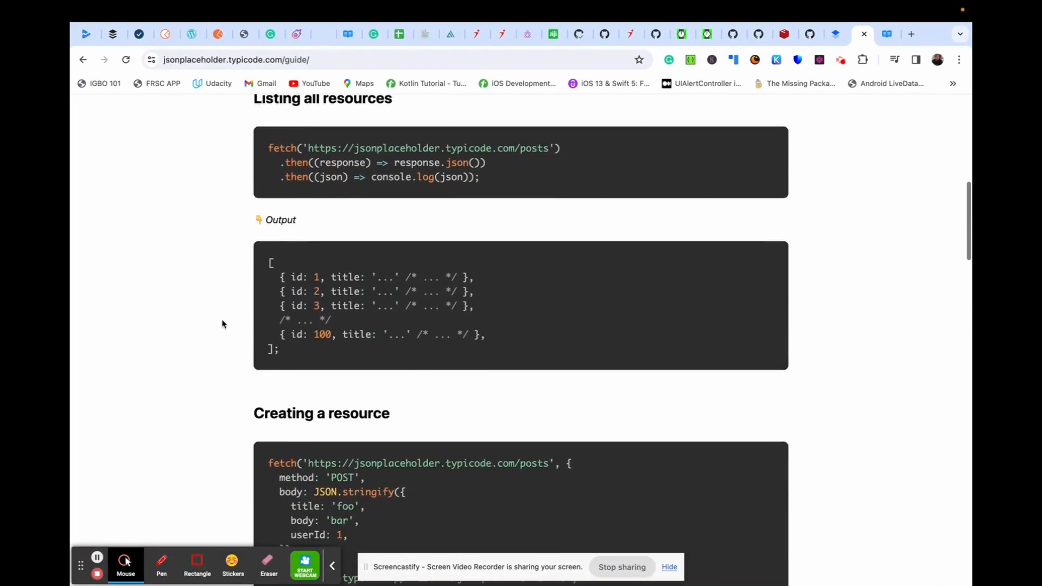
pyautogui.scroll(-3, 222, 324)
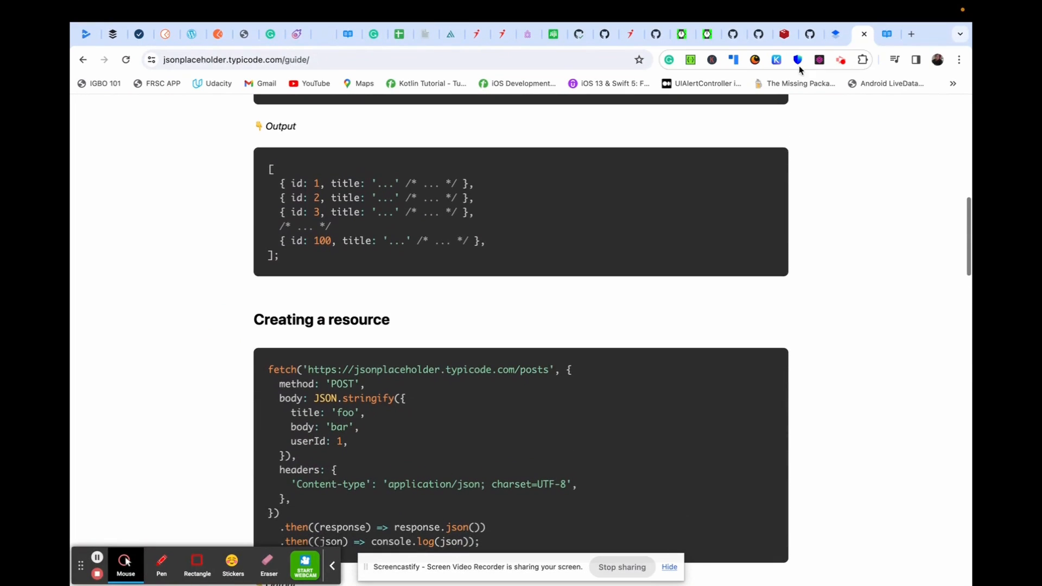
pyautogui.click(887, 34)
# Set the new page's type to API Endpoint and its visibility to Public
pyautogui.click(407, 191)
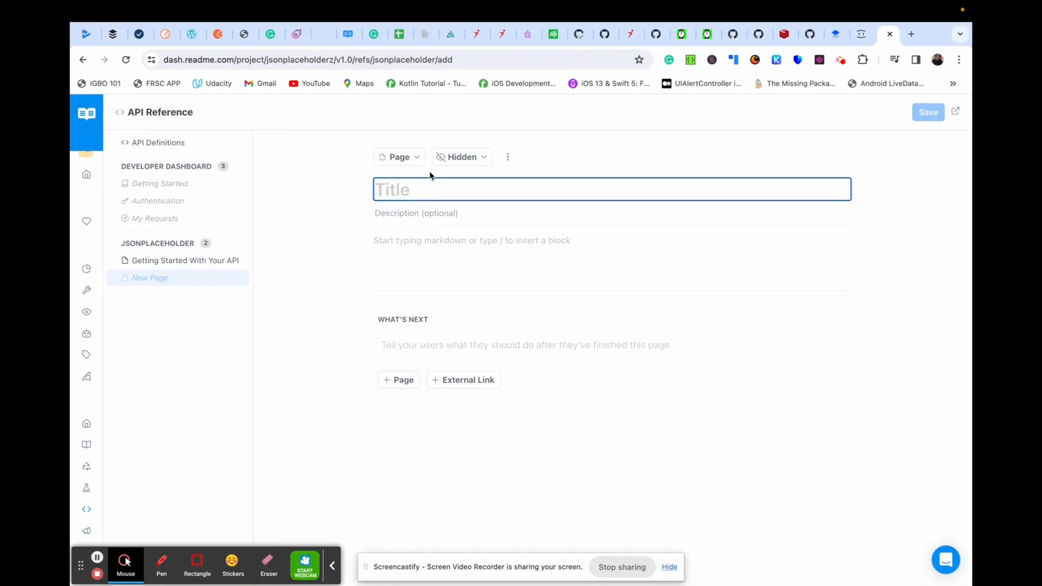
pyautogui.click(418, 158)
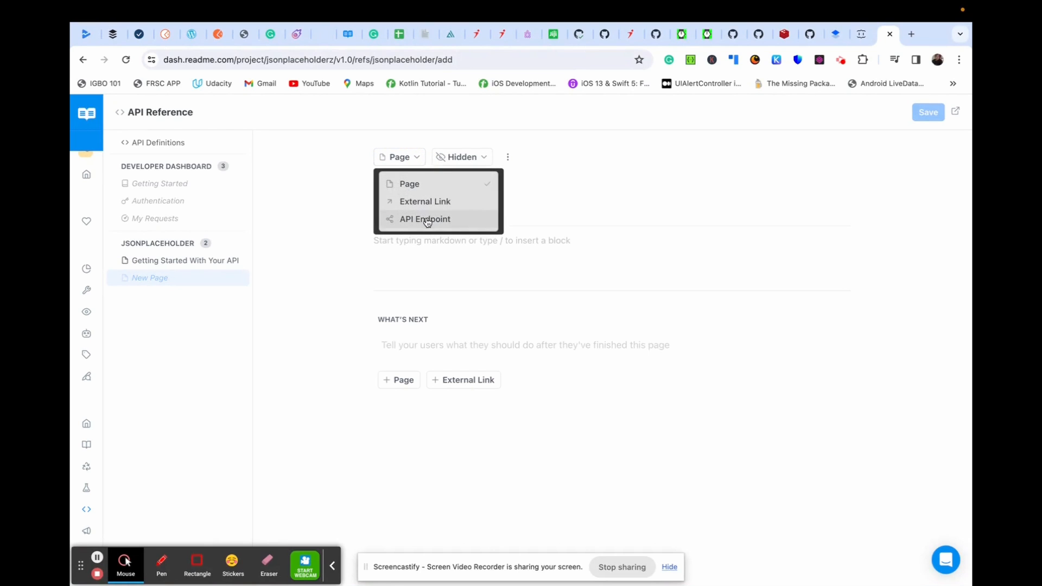
pyautogui.click(426, 219)
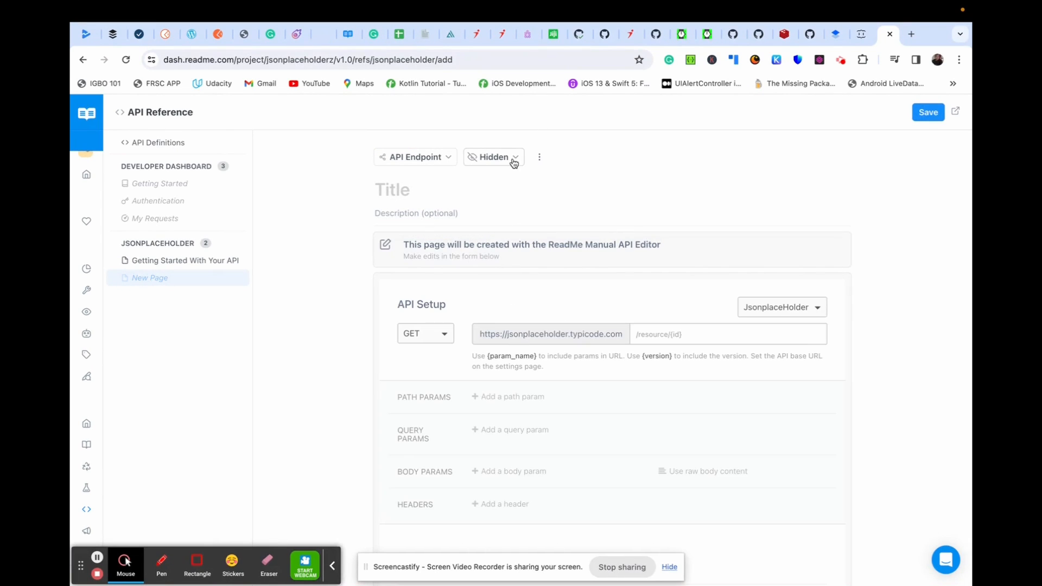
pyautogui.click(514, 158)
pyautogui.click(503, 182)
# Title the endpoint page "Create a resource"
pyautogui.click(440, 191)
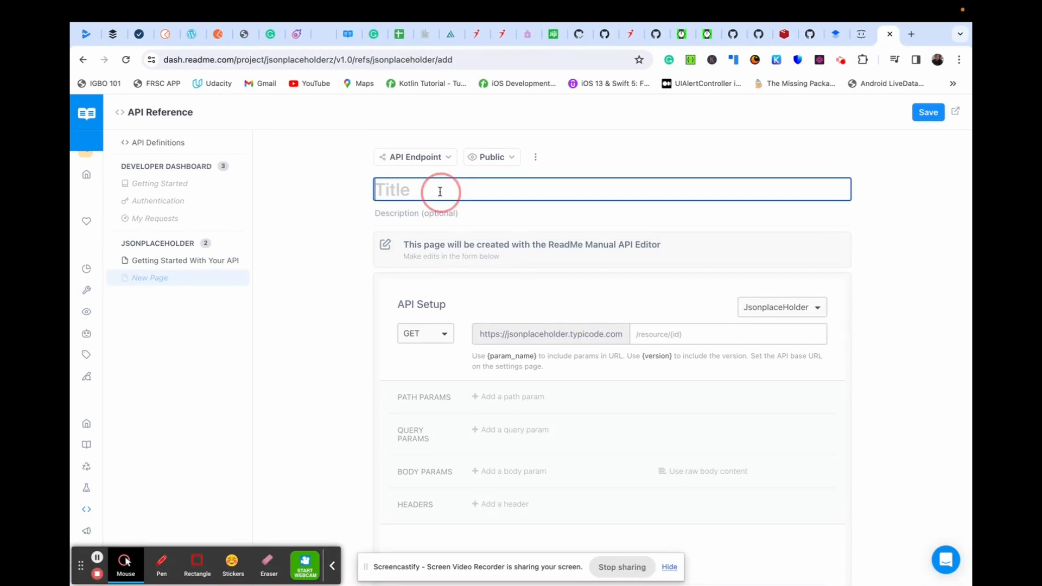
pyautogui.write('Create')
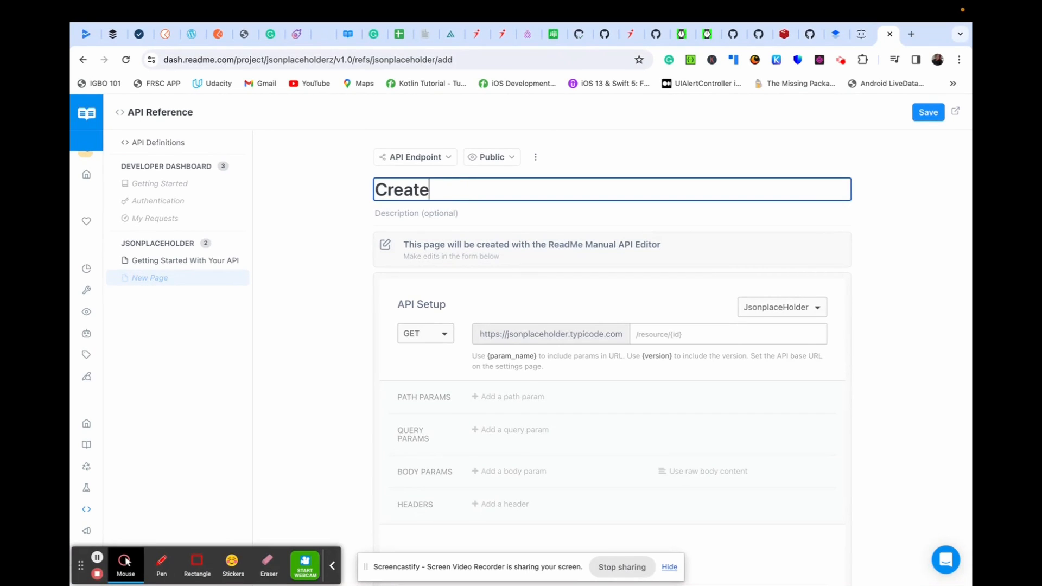
pyautogui.write(' a resource')
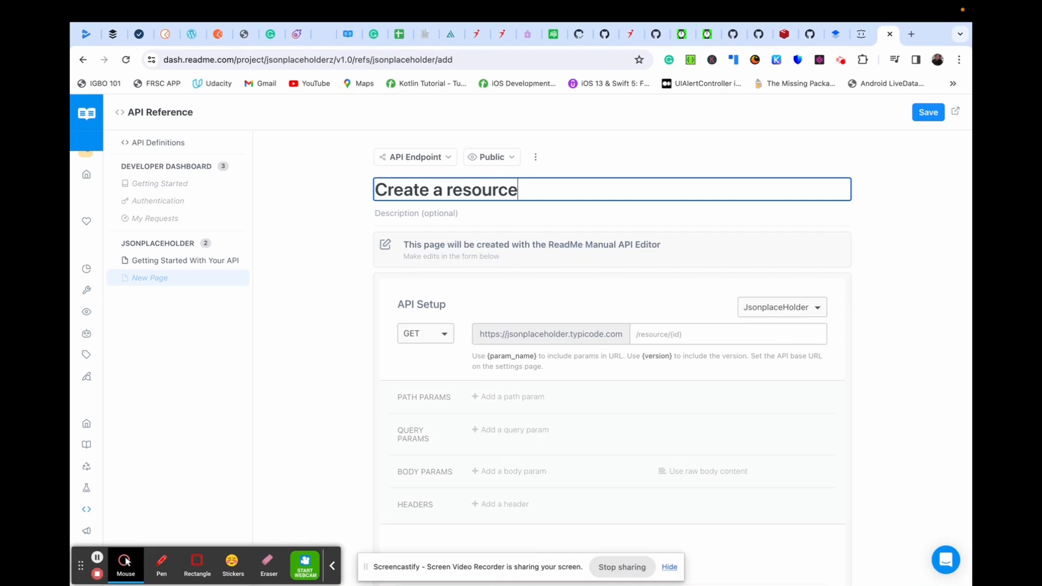
pyautogui.click(338, 293)
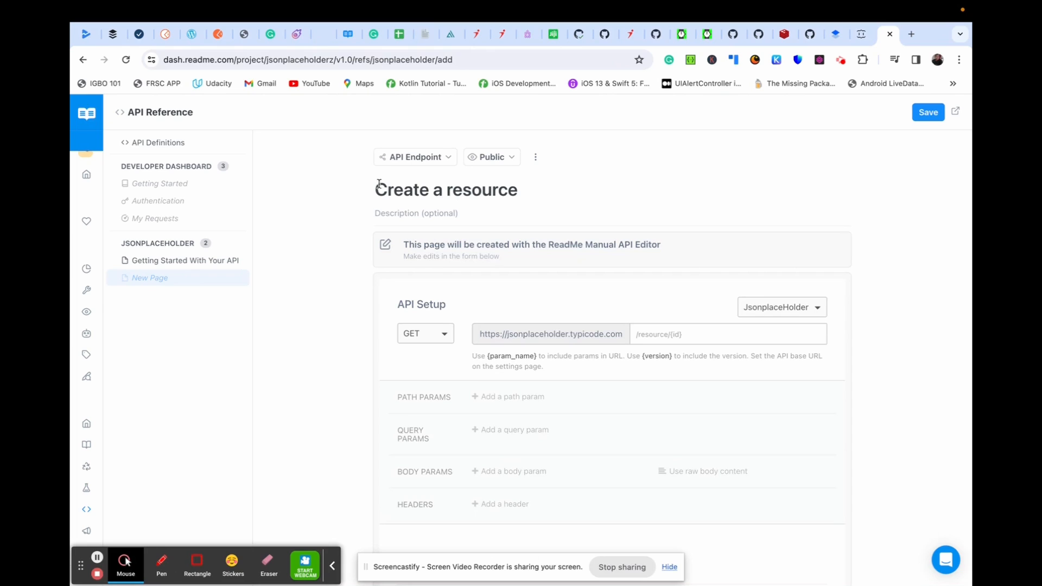
# Give the endpoint page the description "This endpoint creates resource"
pyautogui.click(381, 211)
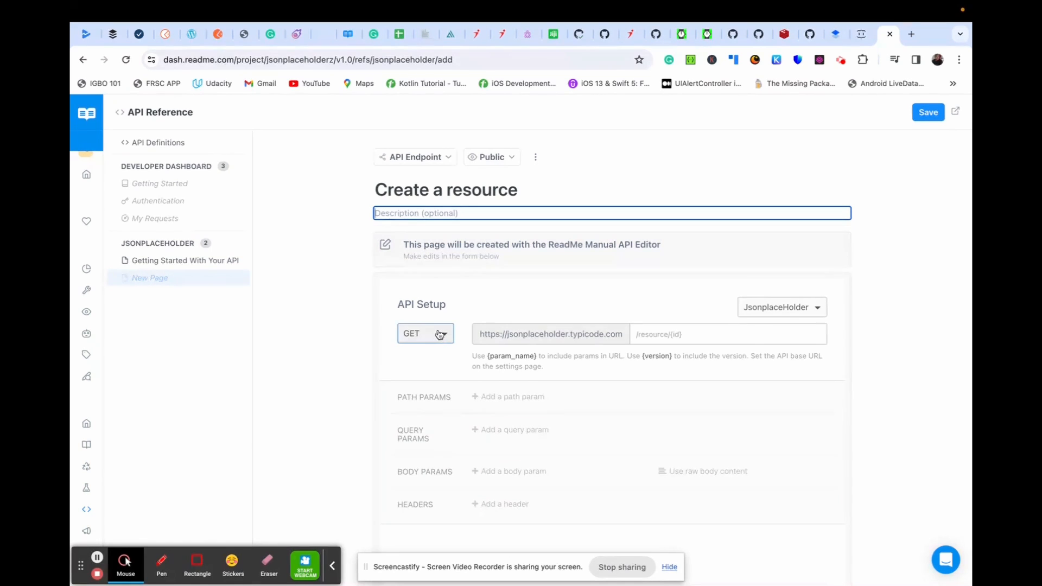
pyautogui.scroll(-3, 497, 389)
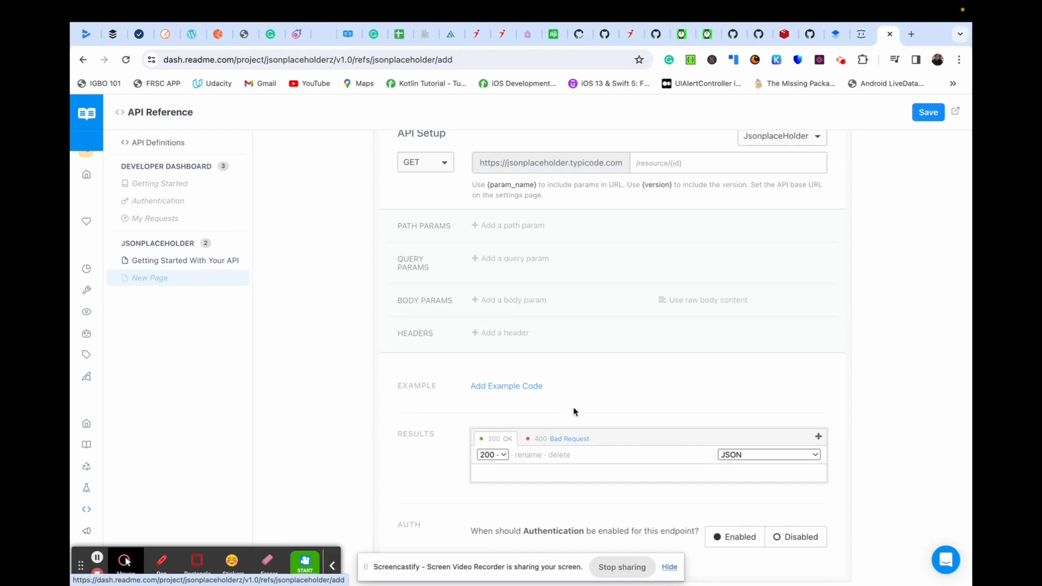
pyautogui.scroll(-1, 580, 410)
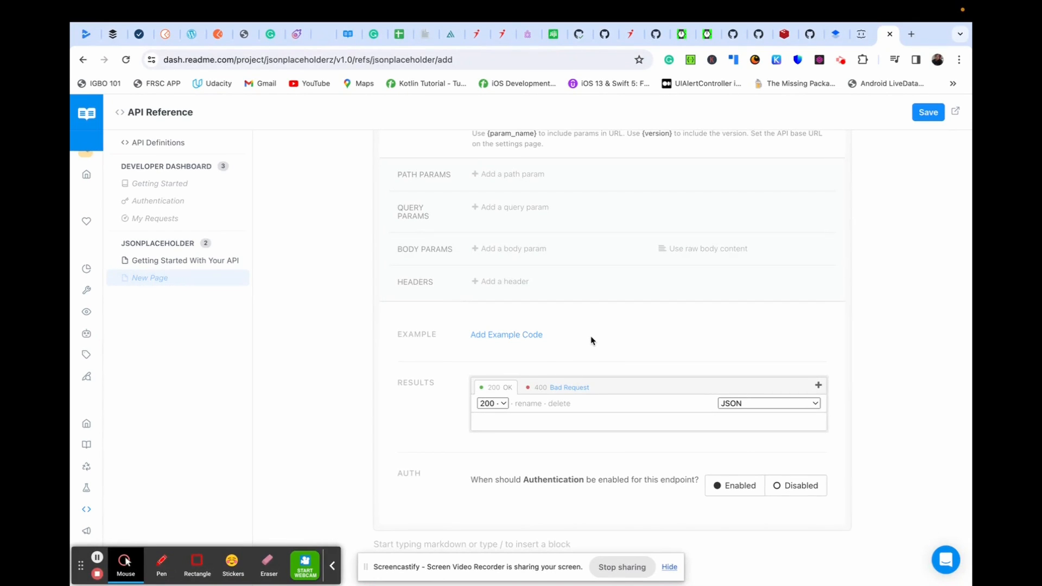
pyautogui.scroll(4, 591, 340)
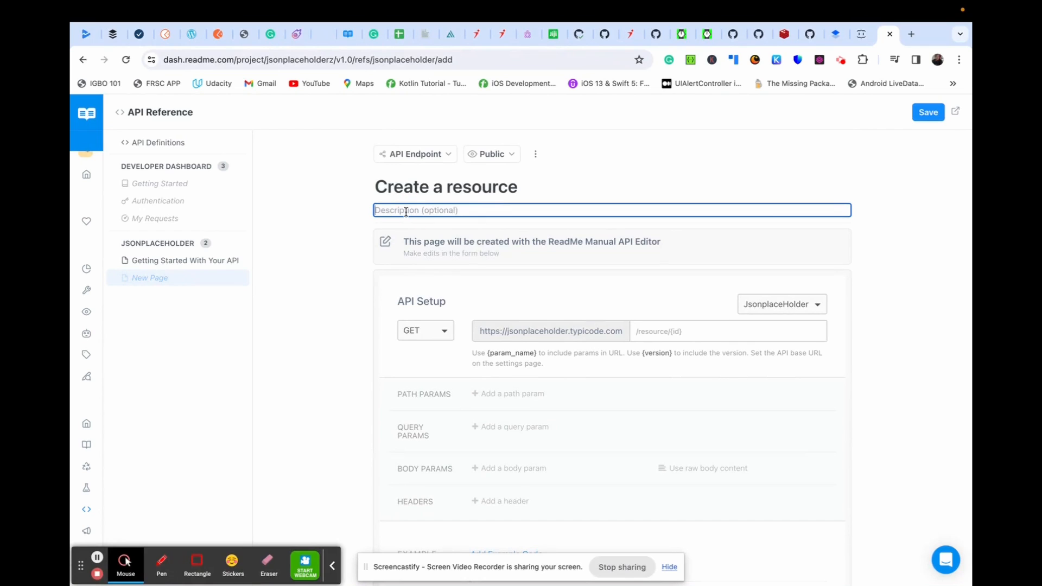
pyautogui.write('This endpoint creates resouc')
pyautogui.press('BackSpace')
pyautogui.click(342, 358)
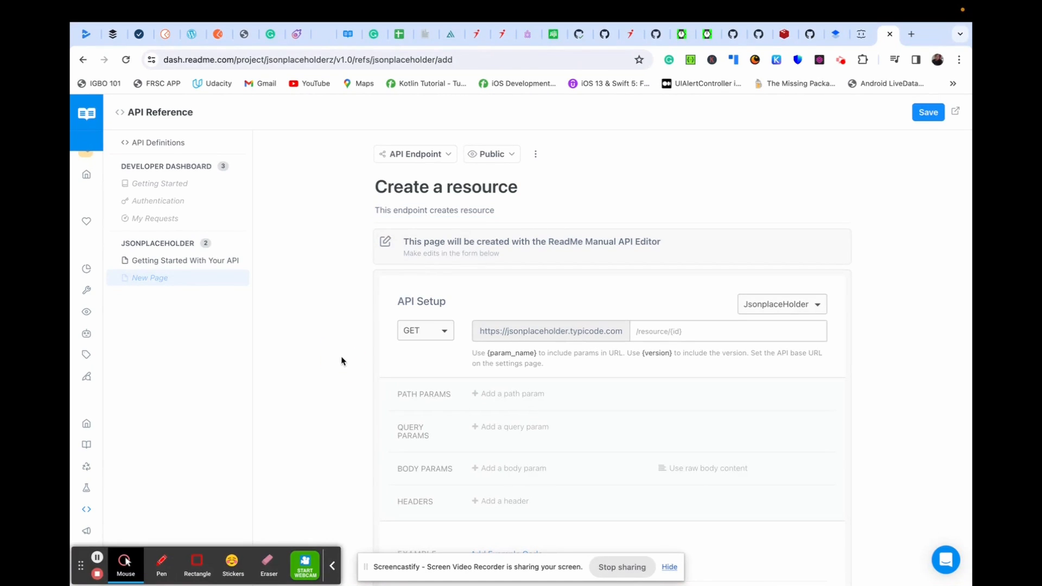
# Examine the request method and body fields in the JSONPlaceholder guide's Creating a resource example
pyautogui.scroll(-2, 342, 360)
pyautogui.scroll(2, 343, 361)
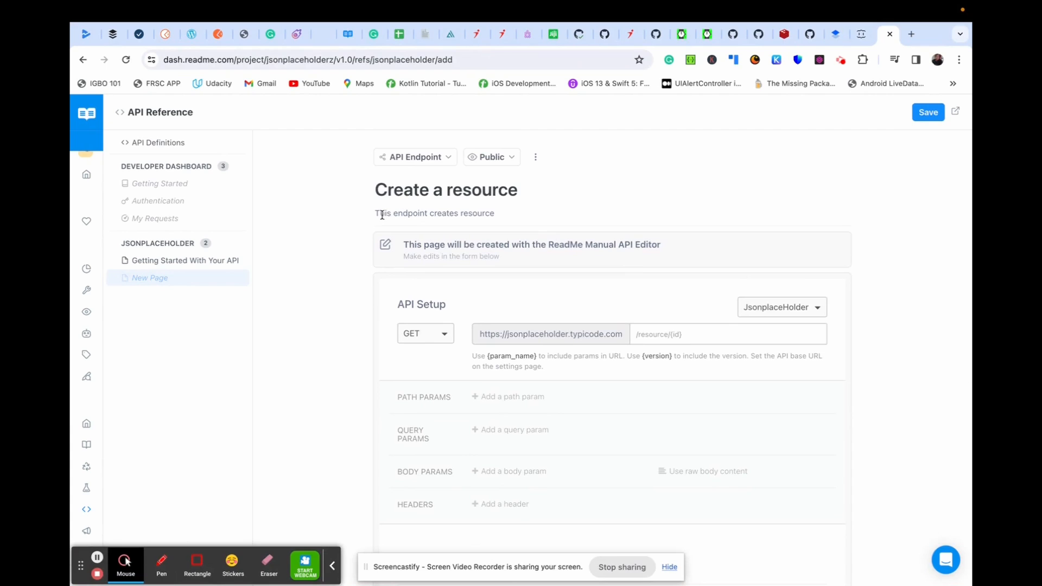
pyautogui.scroll(-5, 356, 410)
pyautogui.click(330, 415)
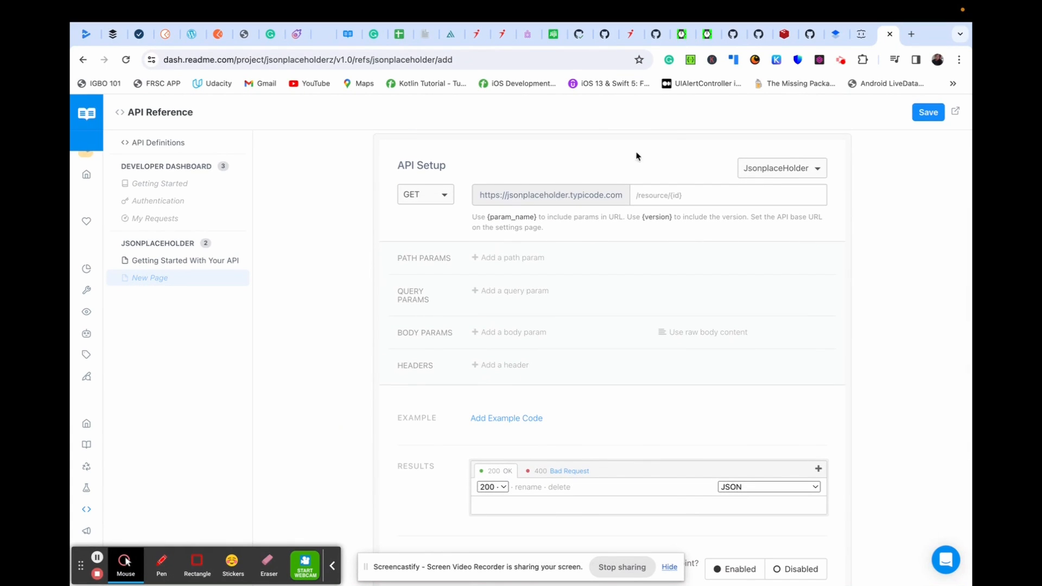
pyautogui.click(864, 34)
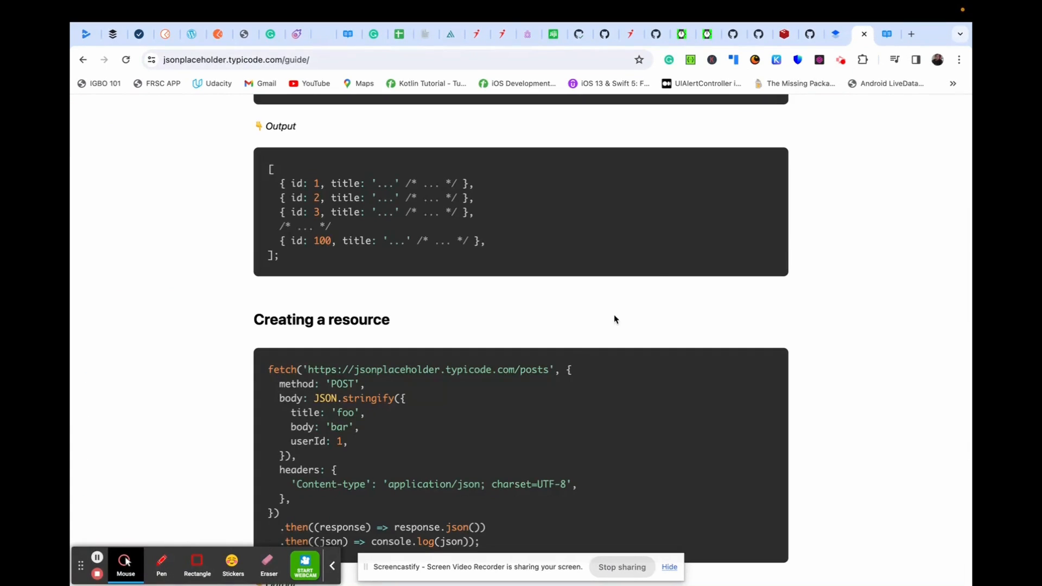
pyautogui.scroll(-1, 574, 355)
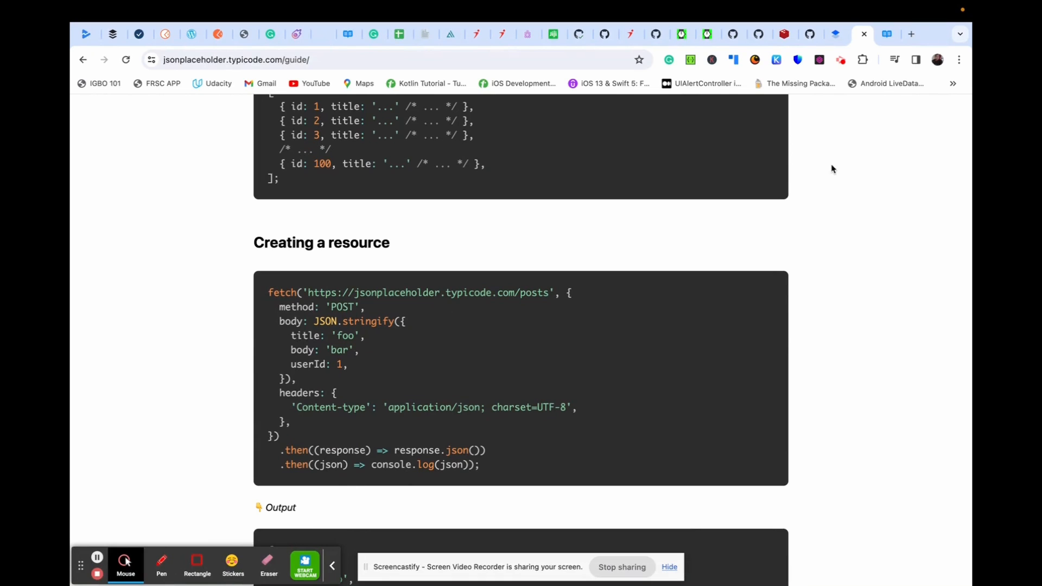
pyautogui.doubleClick(307, 365)
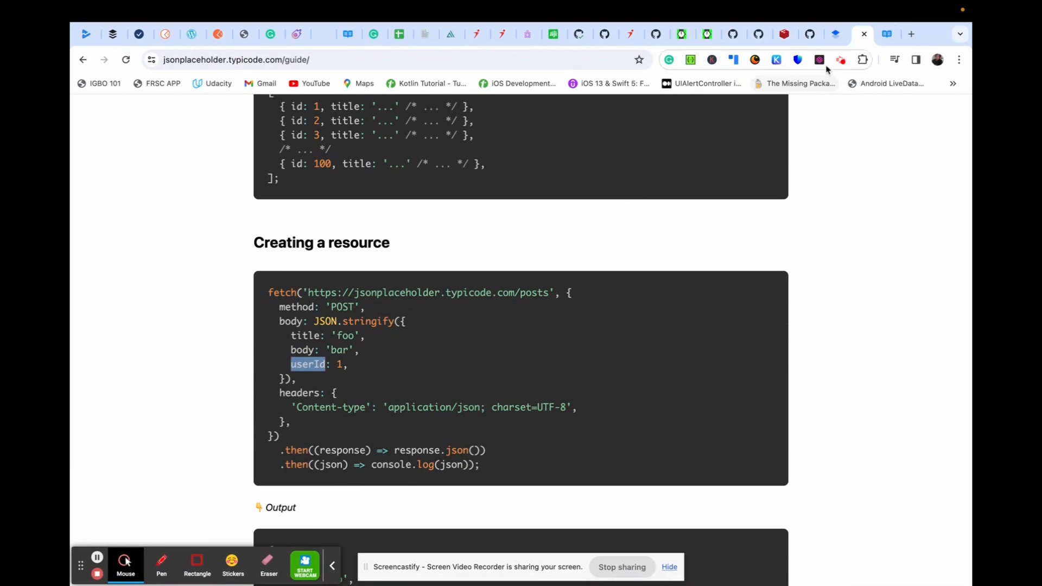
pyautogui.click(832, 298)
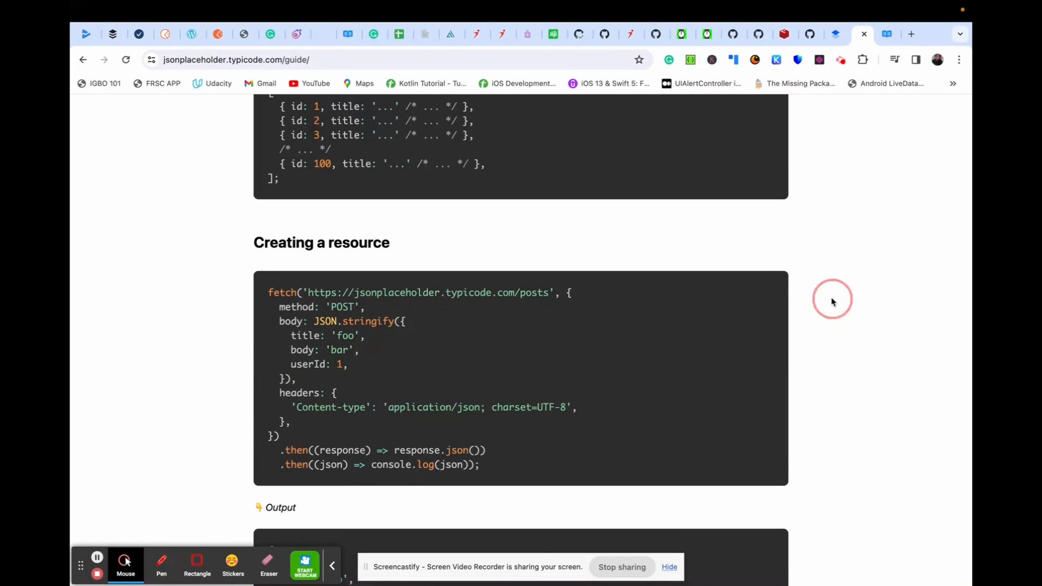
pyautogui.click(197, 563)
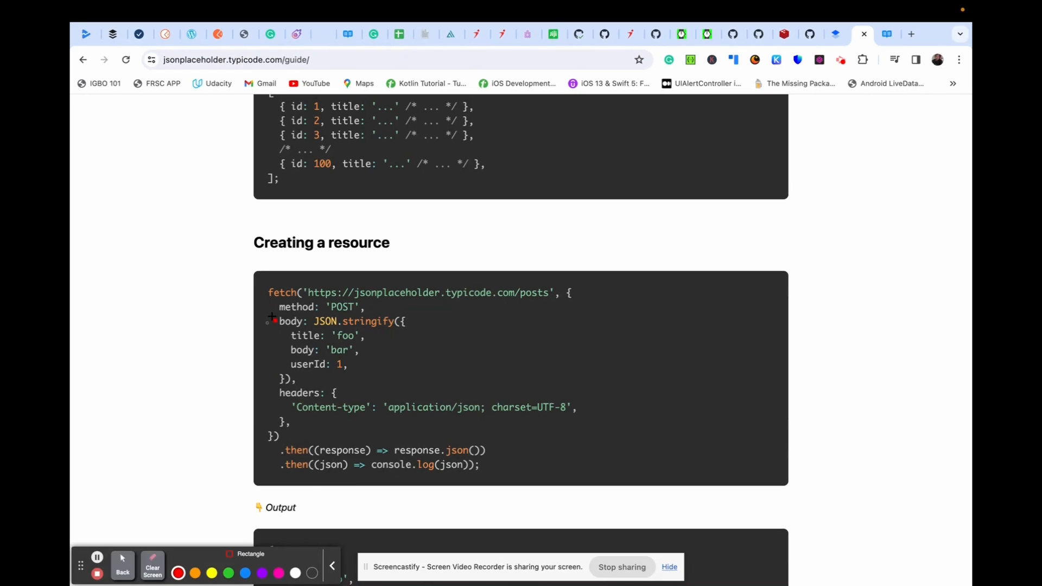
pyautogui.moveTo(271, 318); pyautogui.dragTo(399, 377)
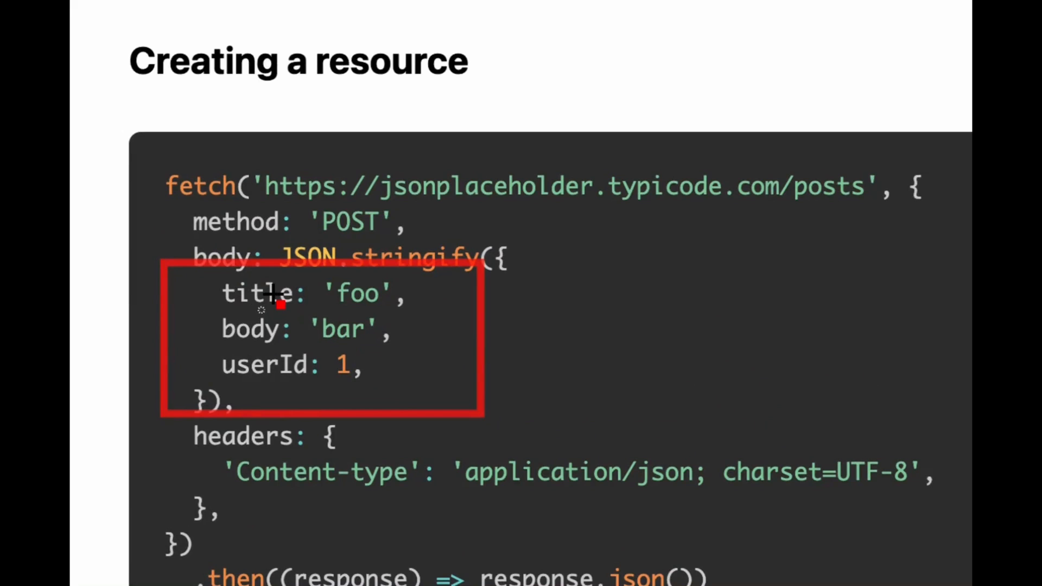
pyautogui.moveTo(227, 310); pyautogui.dragTo(262, 311)
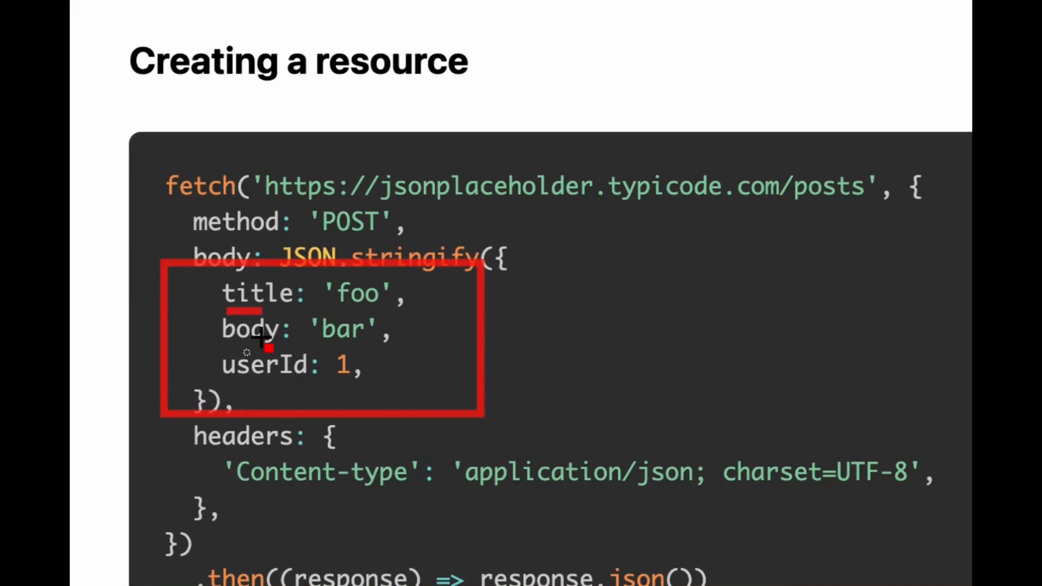
pyautogui.moveTo(254, 347); pyautogui.dragTo(196, 348)
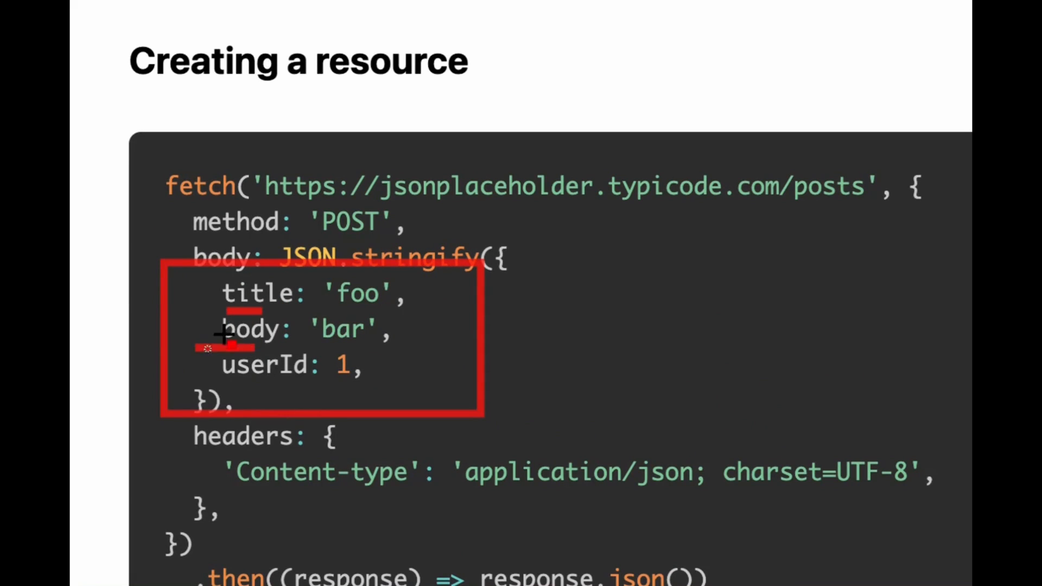
pyautogui.moveTo(268, 386); pyautogui.dragTo(205, 386)
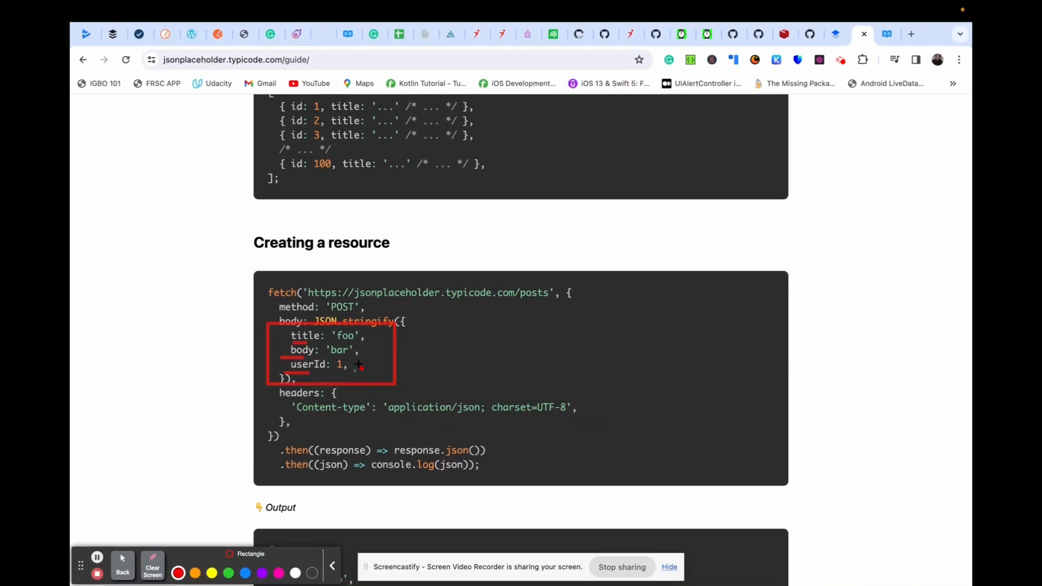
pyautogui.click(152, 567)
pyautogui.click(123, 567)
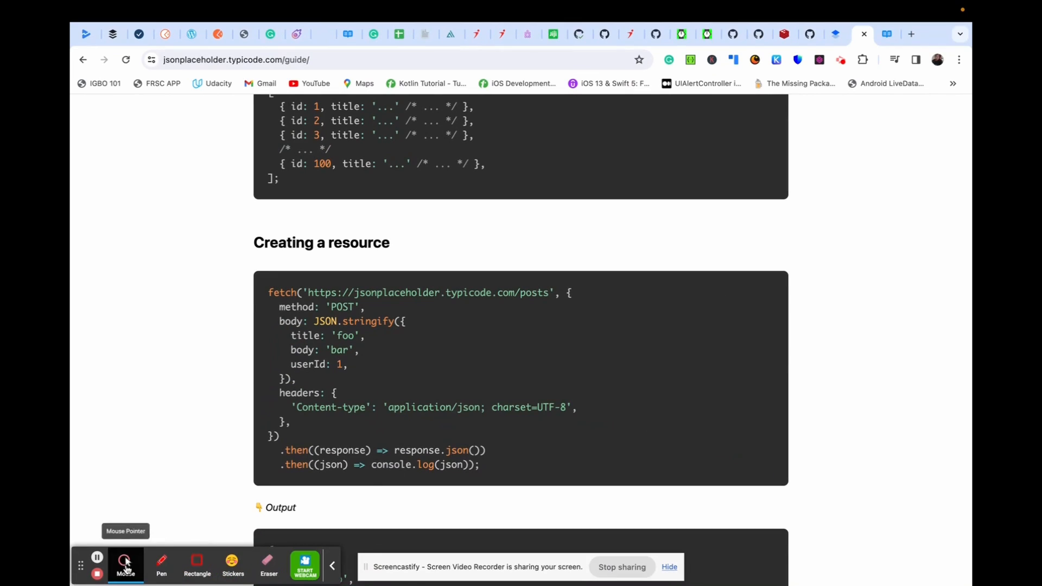
pyautogui.click(125, 567)
# Add a required string body parameter "title" with the description "This shows the title of the resources"
pyautogui.click(887, 34)
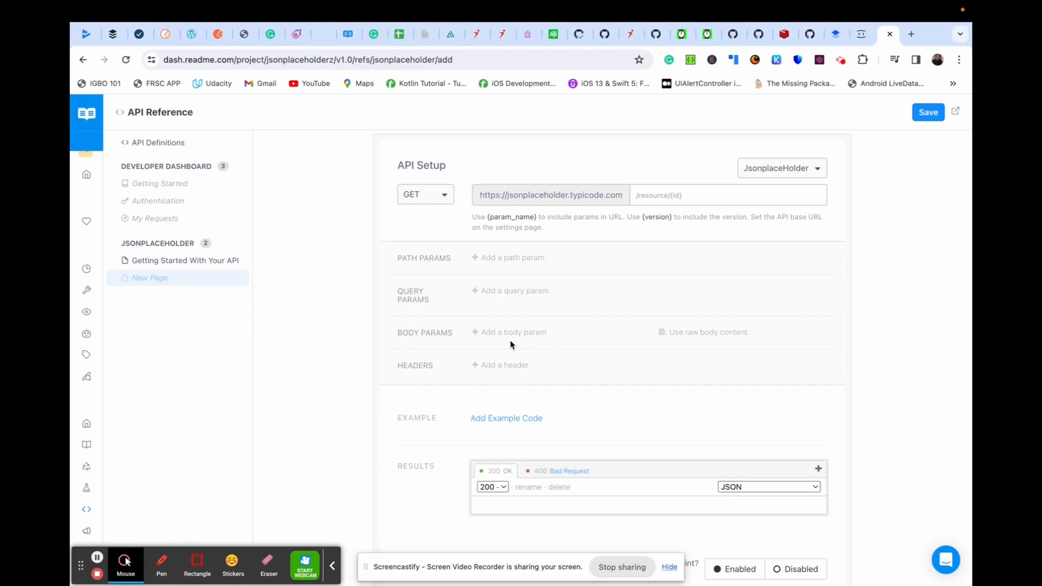
pyautogui.click(503, 332)
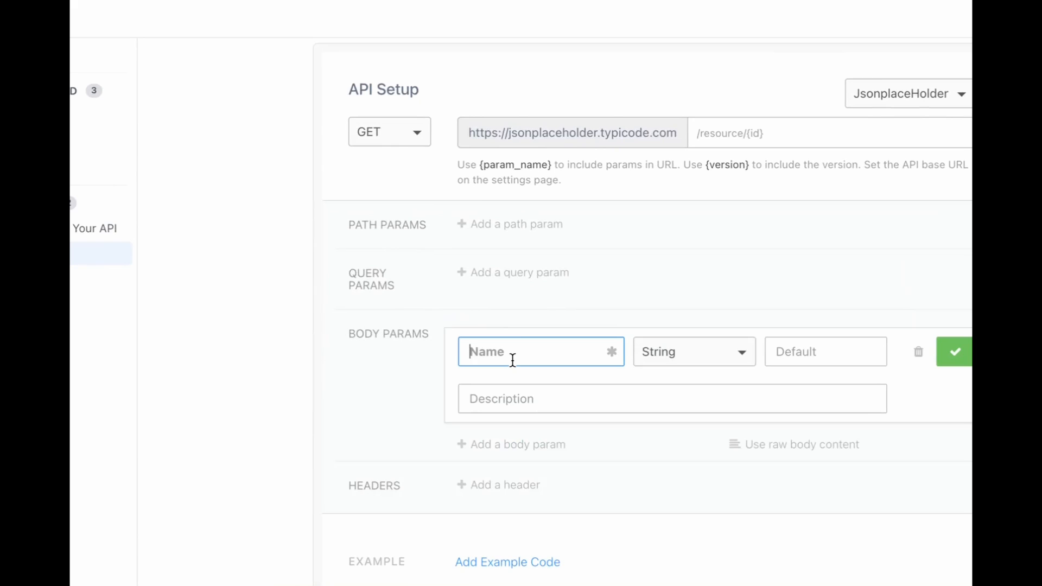
pyautogui.write('title')
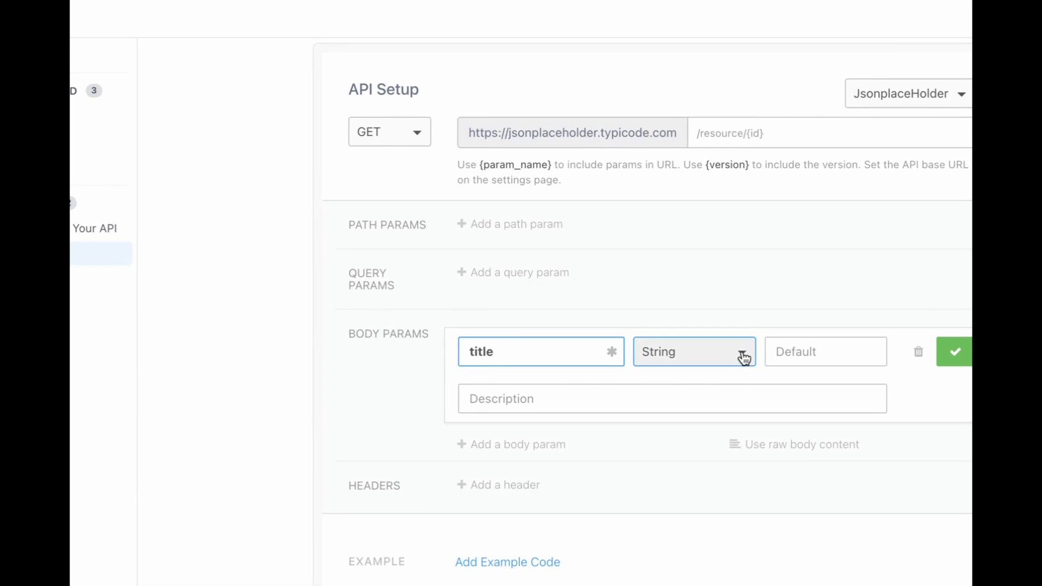
pyautogui.click(857, 34)
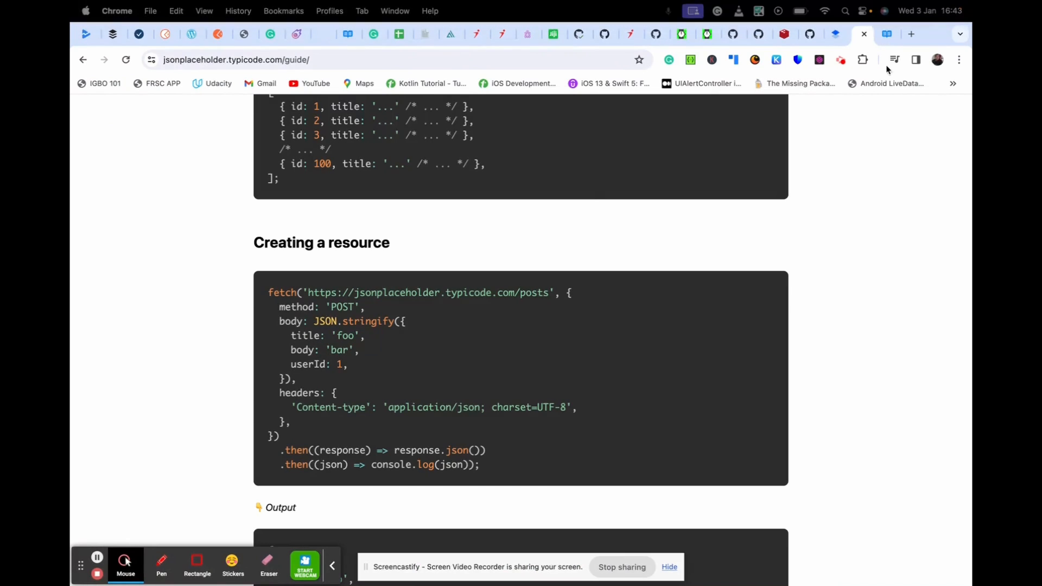
pyautogui.click(888, 34)
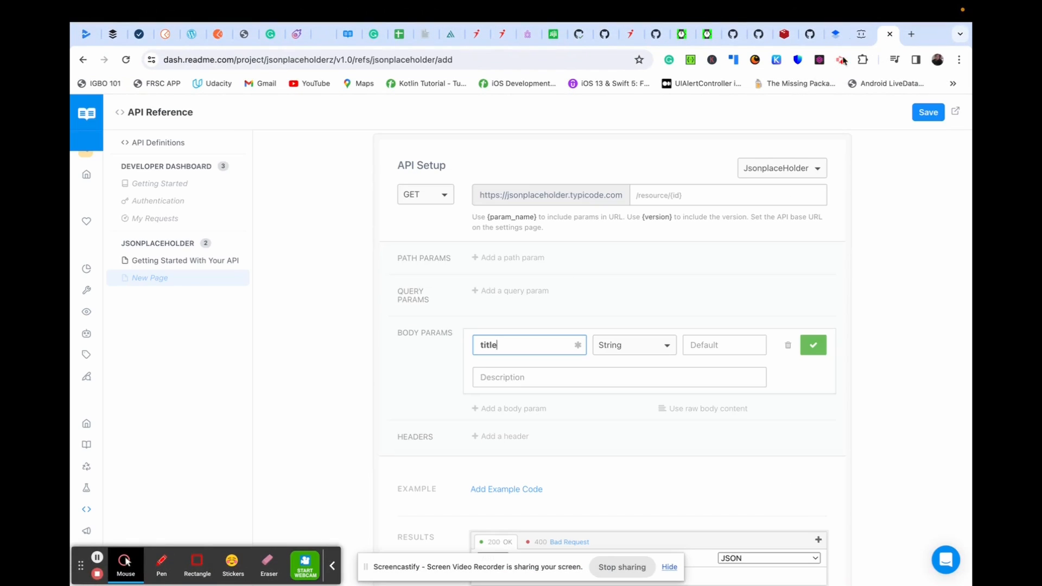
pyautogui.click(508, 378)
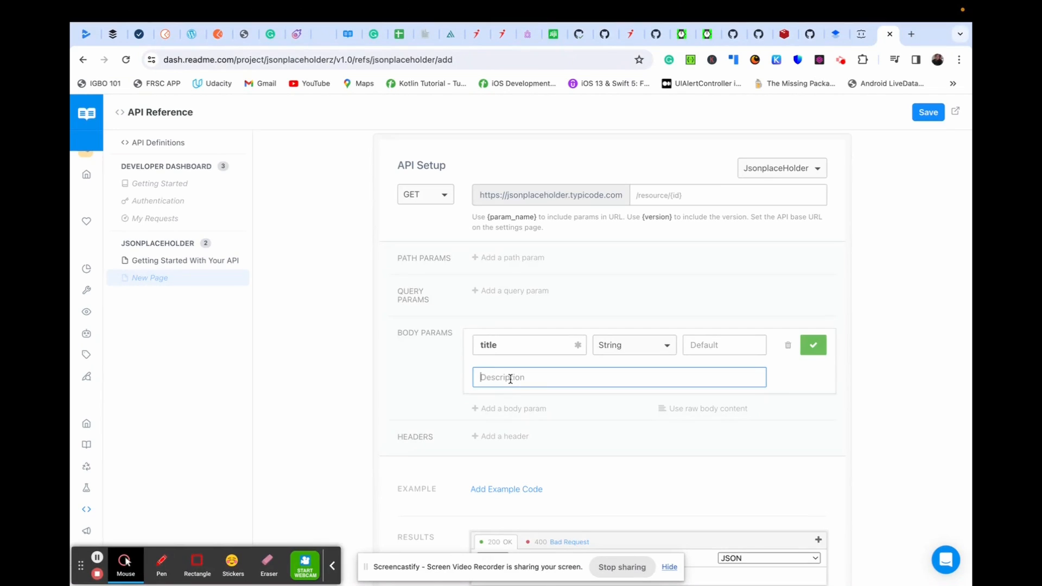
pyautogui.write('This shows the title of the resources')
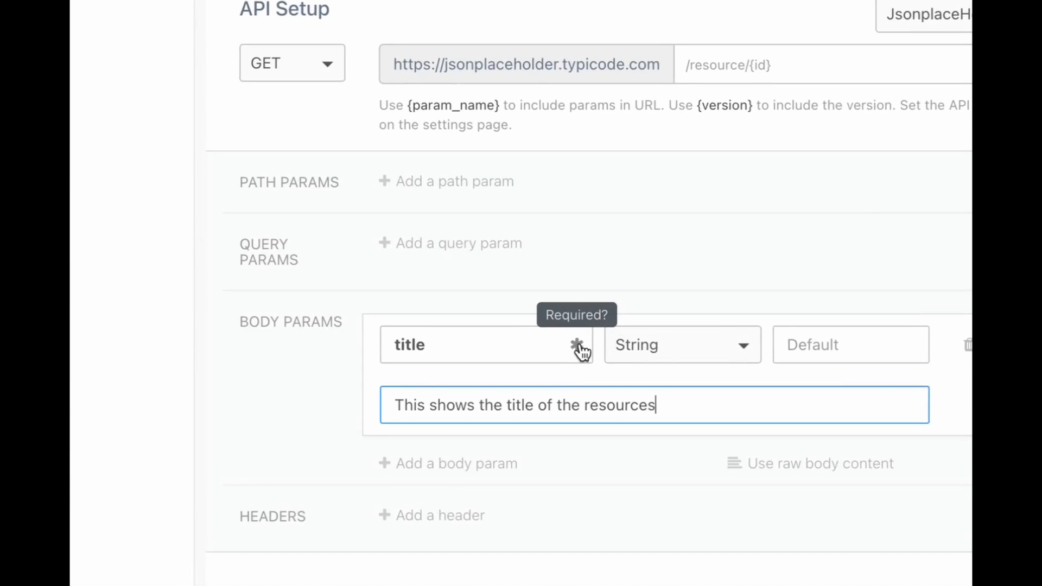
pyautogui.click(579, 346)
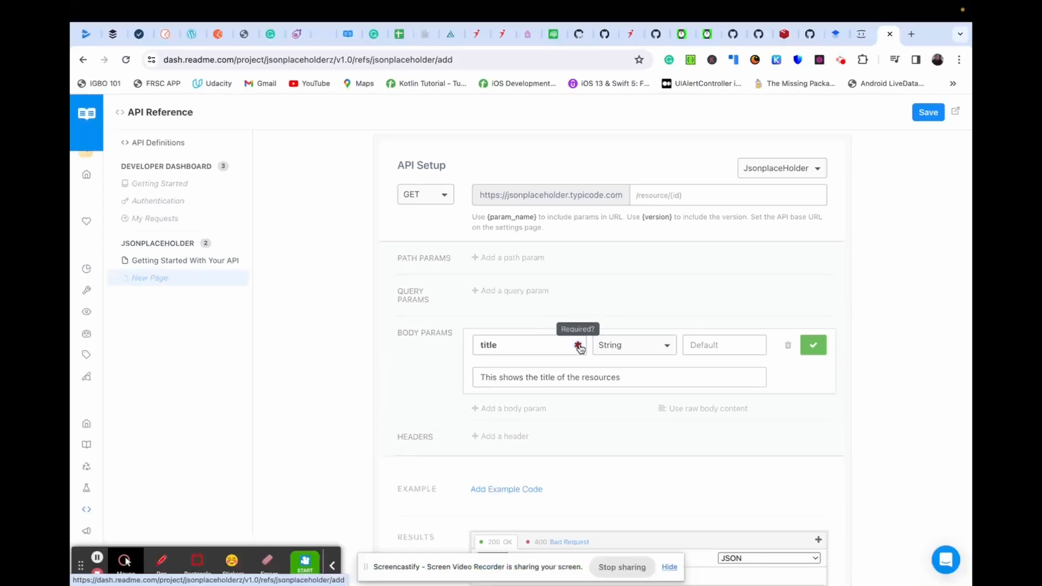
# Add a string body parameter "body" with the description "This shows the body"
pyautogui.click(499, 408)
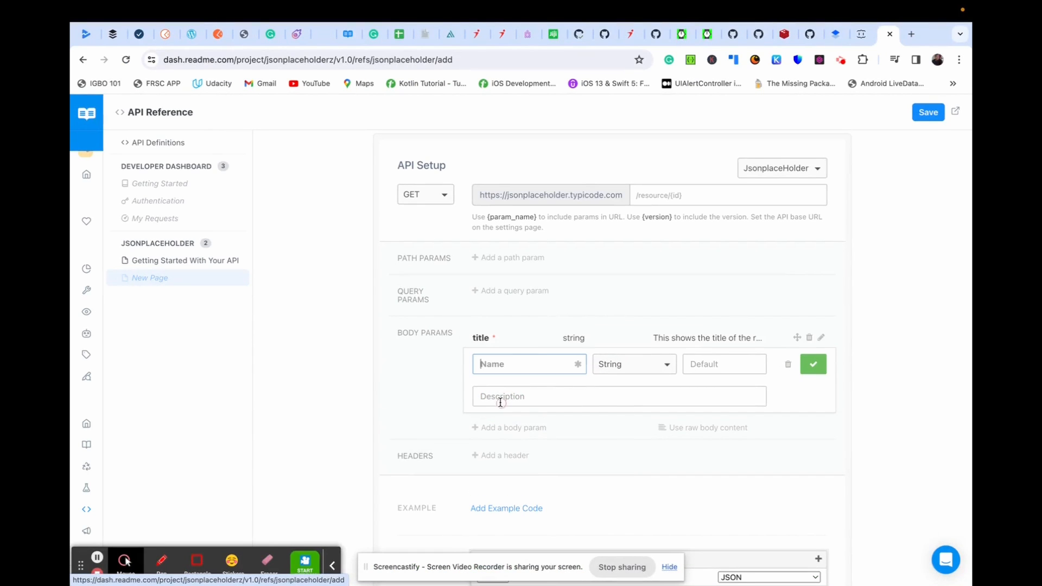
pyautogui.write('body')
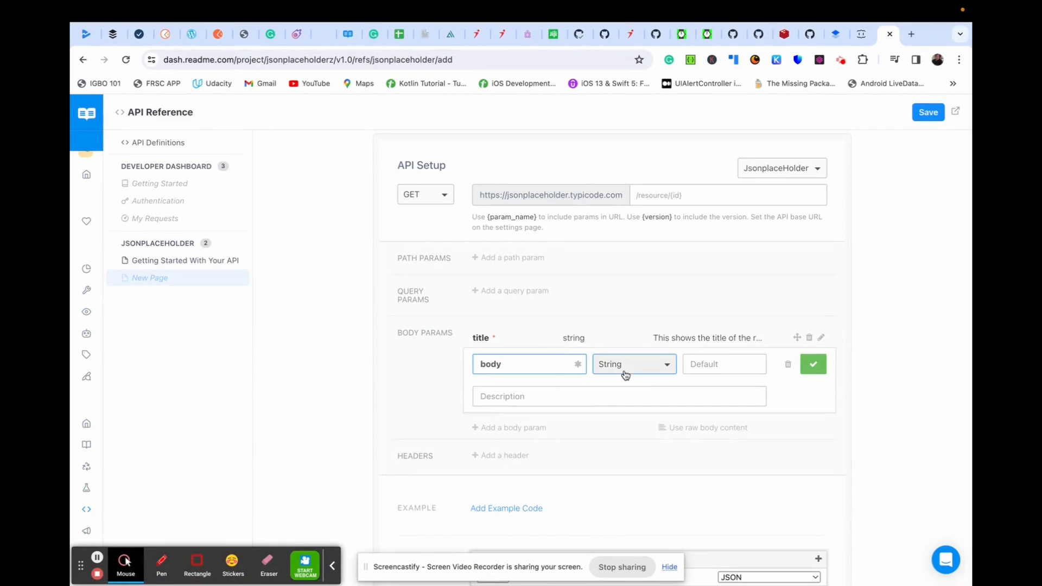
pyautogui.click(520, 400)
pyautogui.write('This')
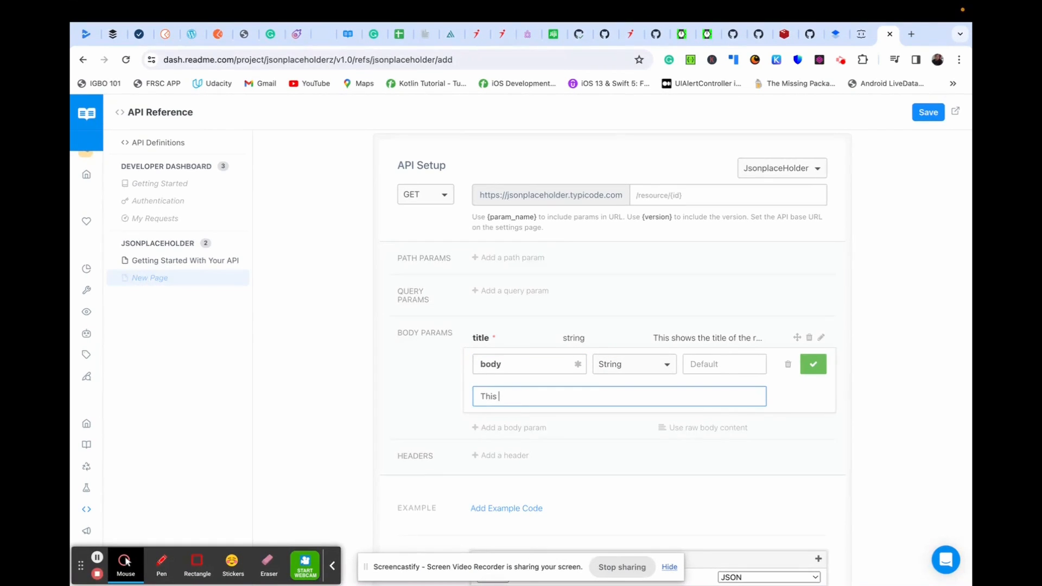
pyautogui.write(' shows the body')
# Add an integer body parameter "userId" with the description "This is the id of the registered user."
pyautogui.click(513, 429)
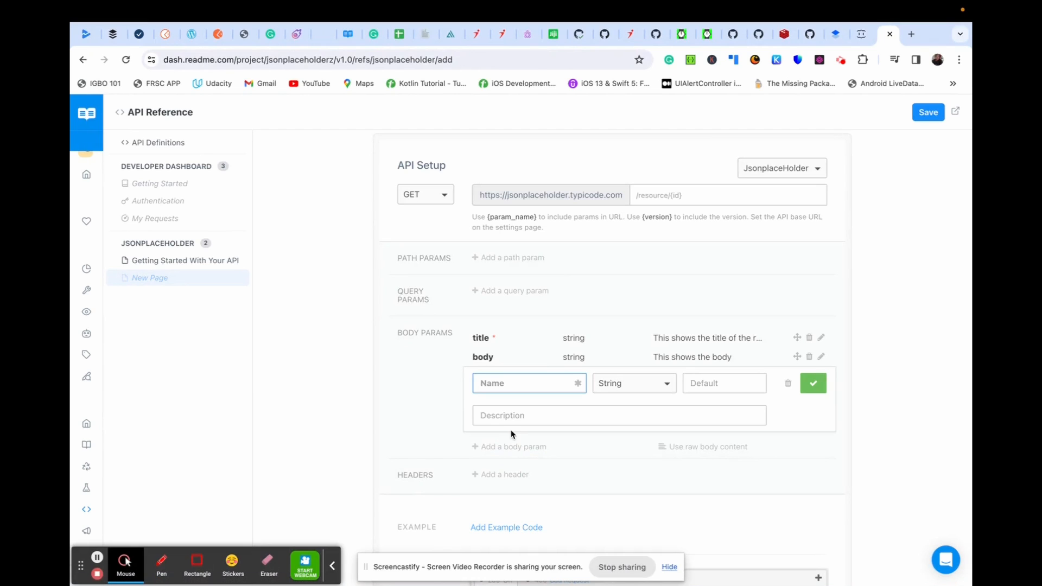
pyautogui.write('userId')
pyautogui.click(623, 385)
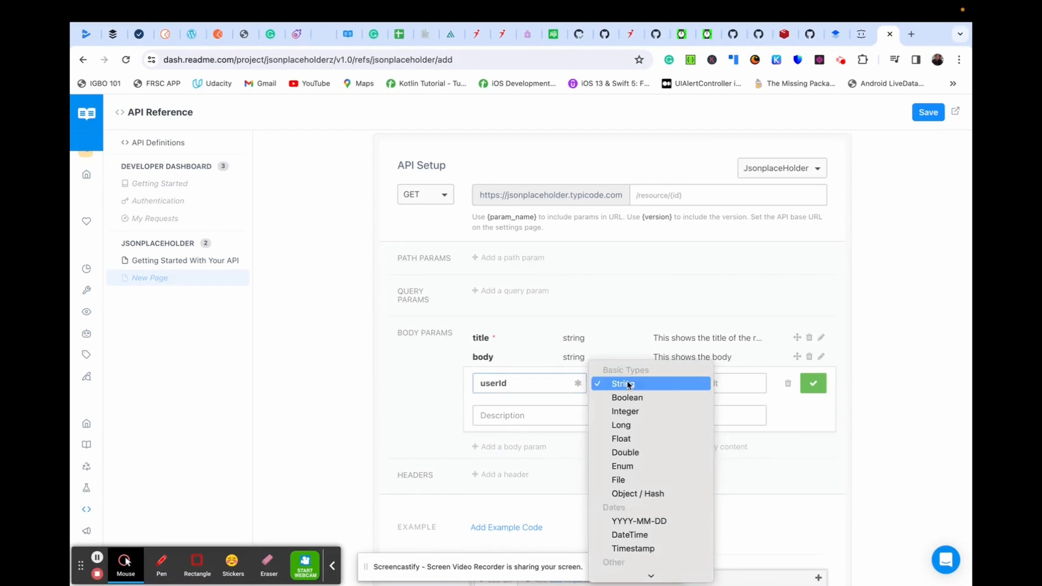
pyautogui.click(629, 411)
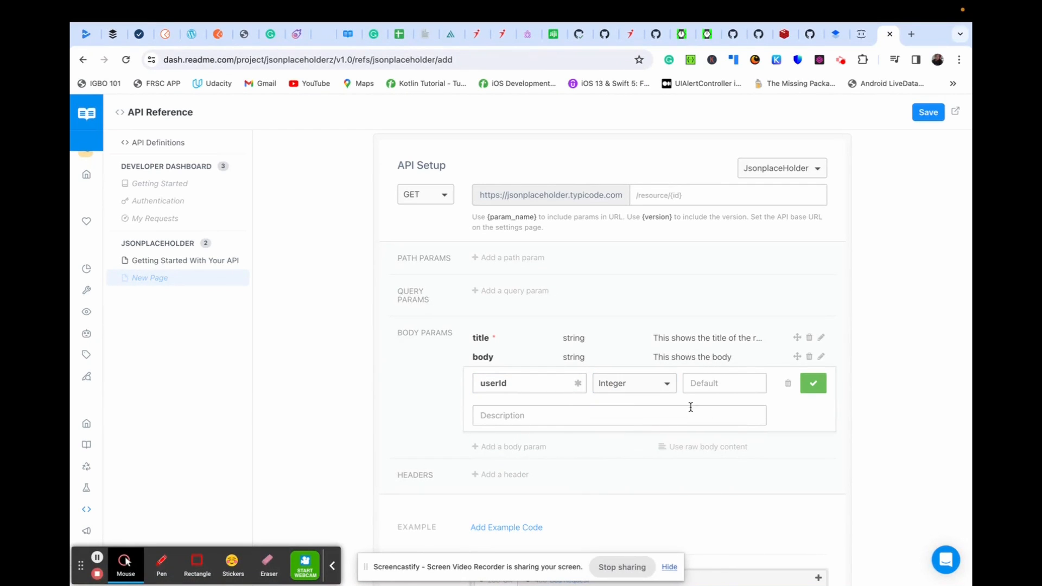
pyautogui.click(558, 413)
pyautogui.write('T')
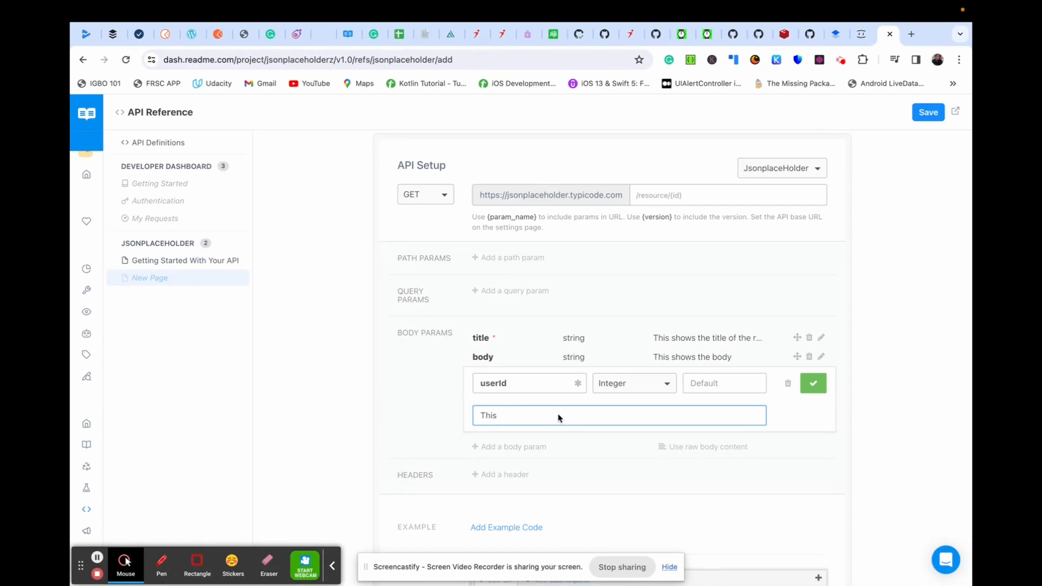
pyautogui.write('his is the id of the registred uswr')
pyautogui.press('BackSpace')
pyautogui.write('er.')
pyautogui.click(580, 415)
pyautogui.click(589, 417)
pyautogui.press('BackSpace')
pyautogui.write('red')
pyautogui.press('BackSpace')
pyautogui.click(814, 383)
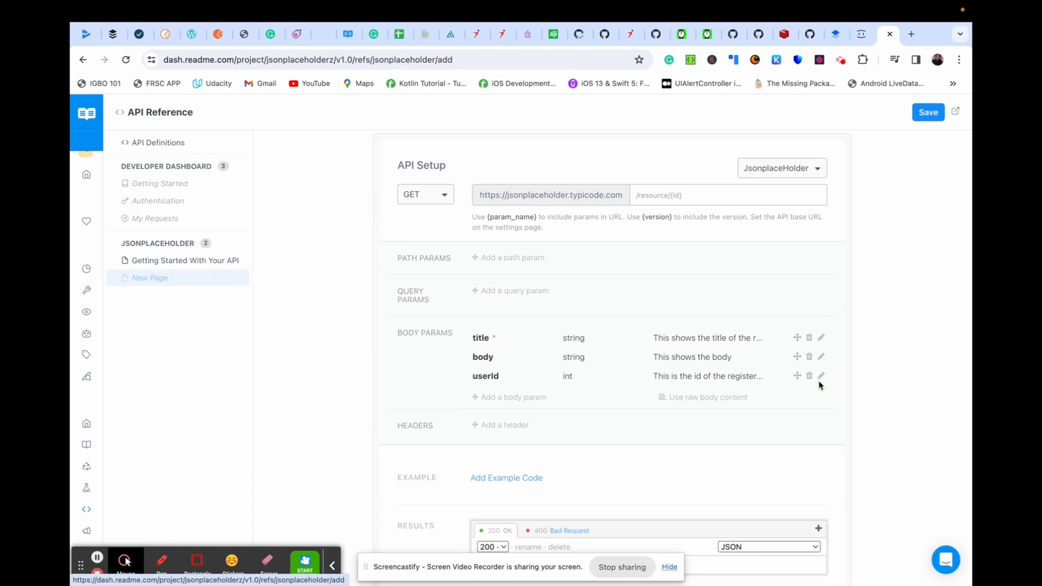
# Check the request path and method in the JSONPlaceholder guide's Creating a resource example
pyautogui.scroll(-1, 564, 450)
pyautogui.scroll(-1, 564, 450)
pyautogui.scroll(5, 564, 449)
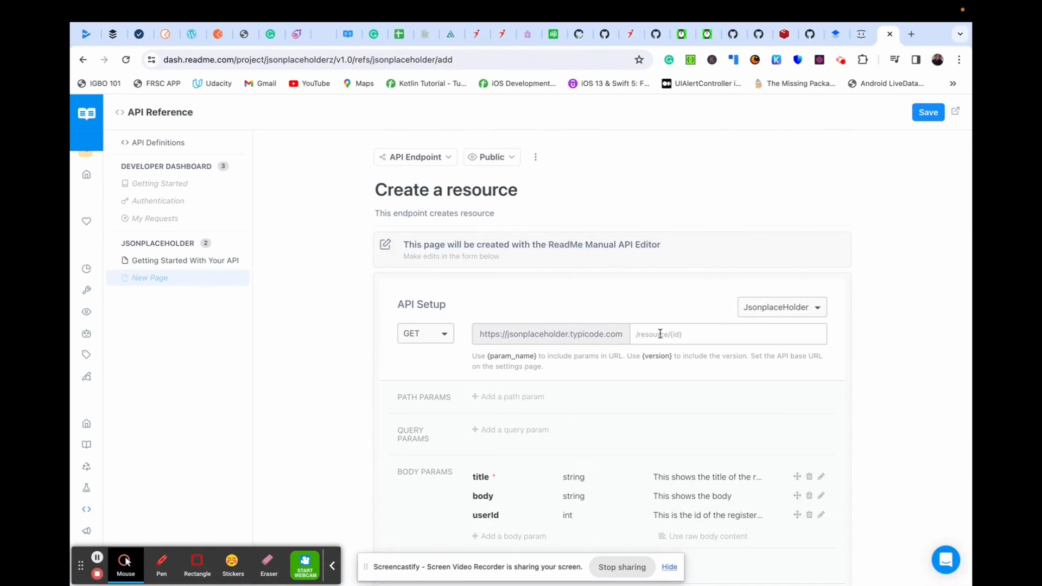
pyautogui.click(659, 334)
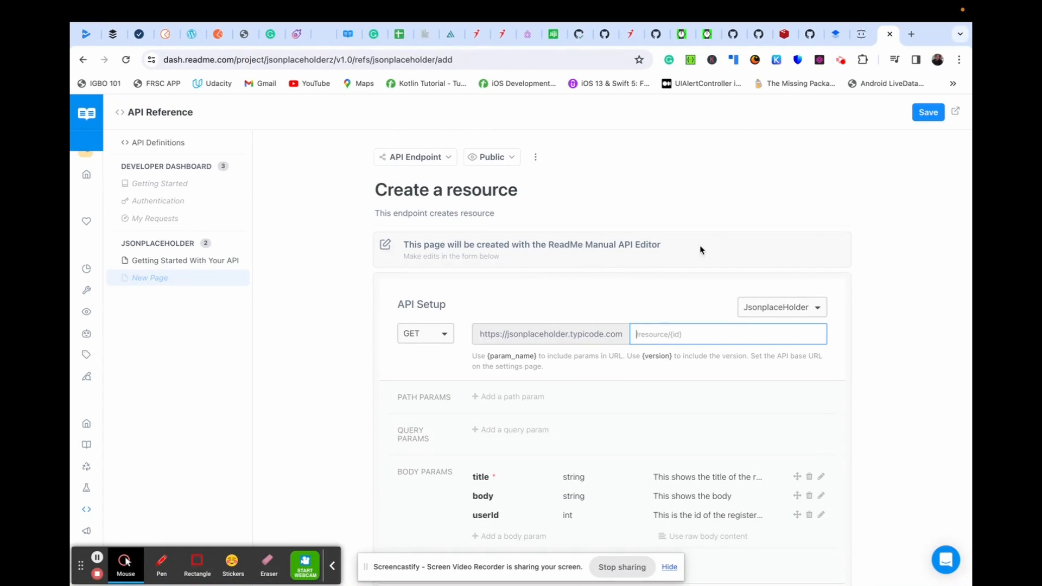
pyautogui.click(858, 36)
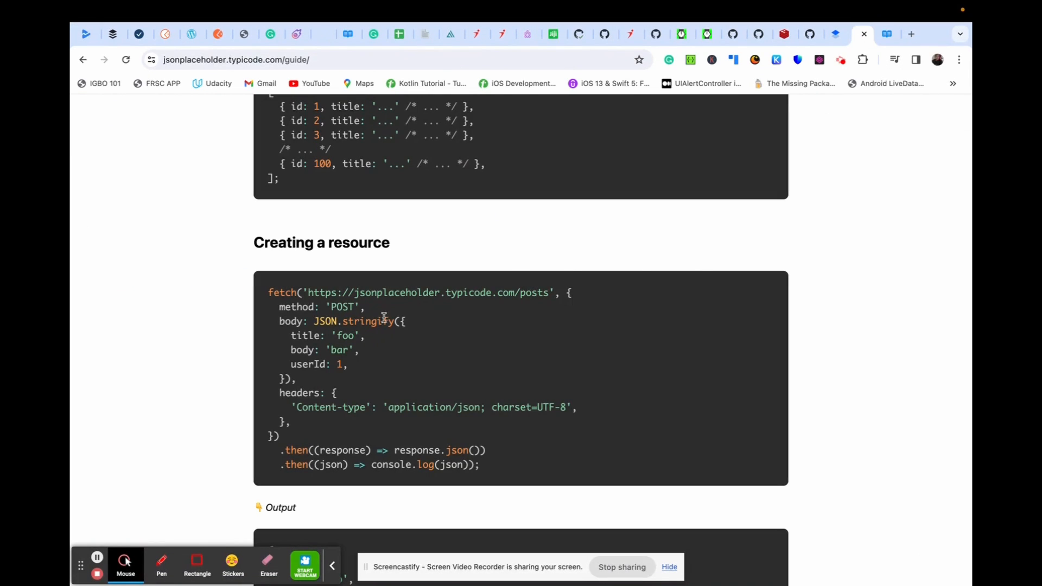
pyautogui.doubleClick(532, 293)
pyautogui.moveTo(198, 579)
pyautogui.click(152, 562)
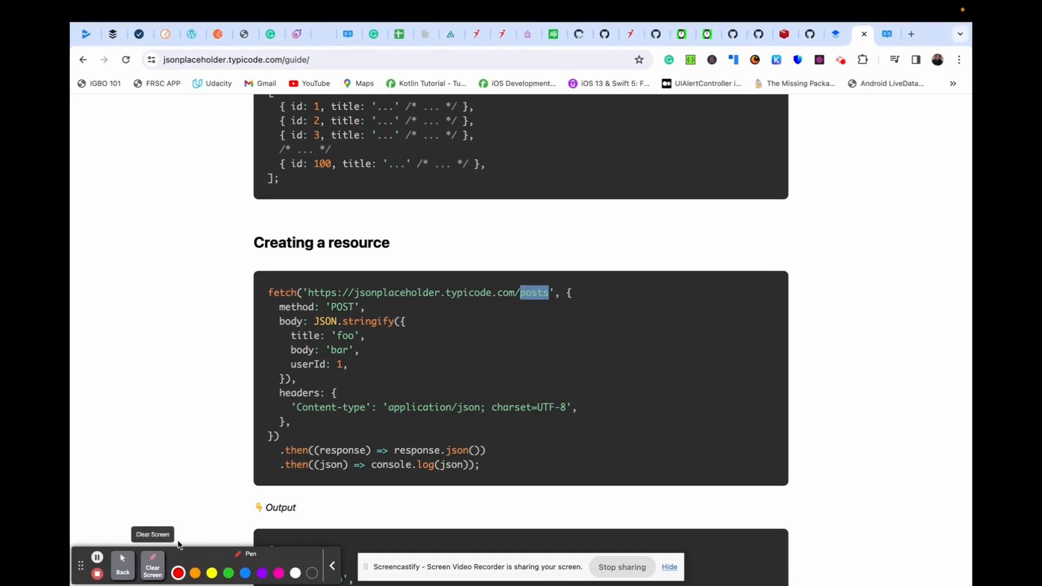
pyautogui.moveTo(365, 304)
pyautogui.mouseDown()
pyautogui.moveTo(347, 297)
pyautogui.moveTo(324, 309)
pyautogui.mouseUp()
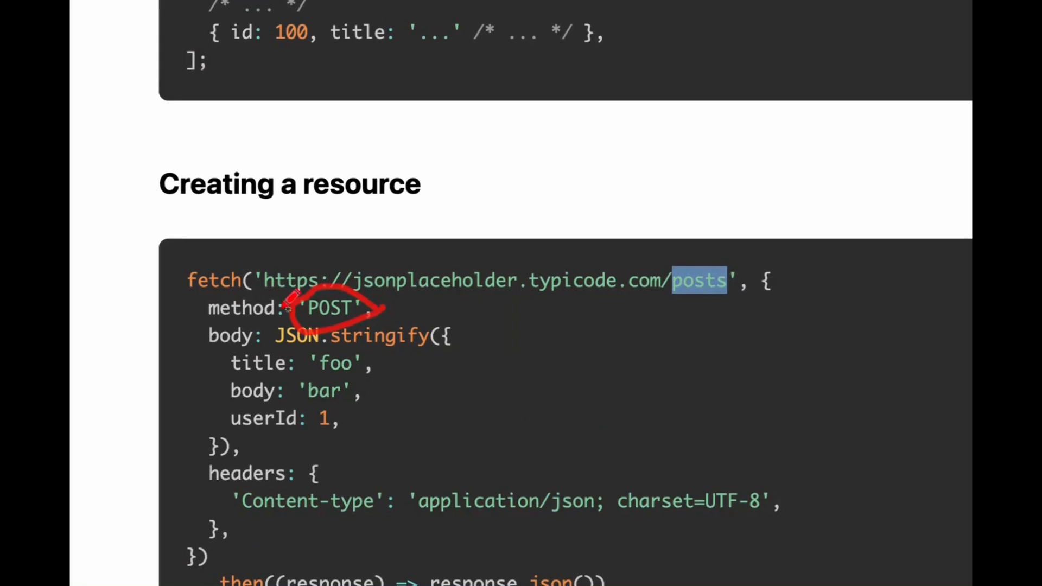
pyautogui.moveTo(176, 314); pyautogui.dragTo(212, 308)
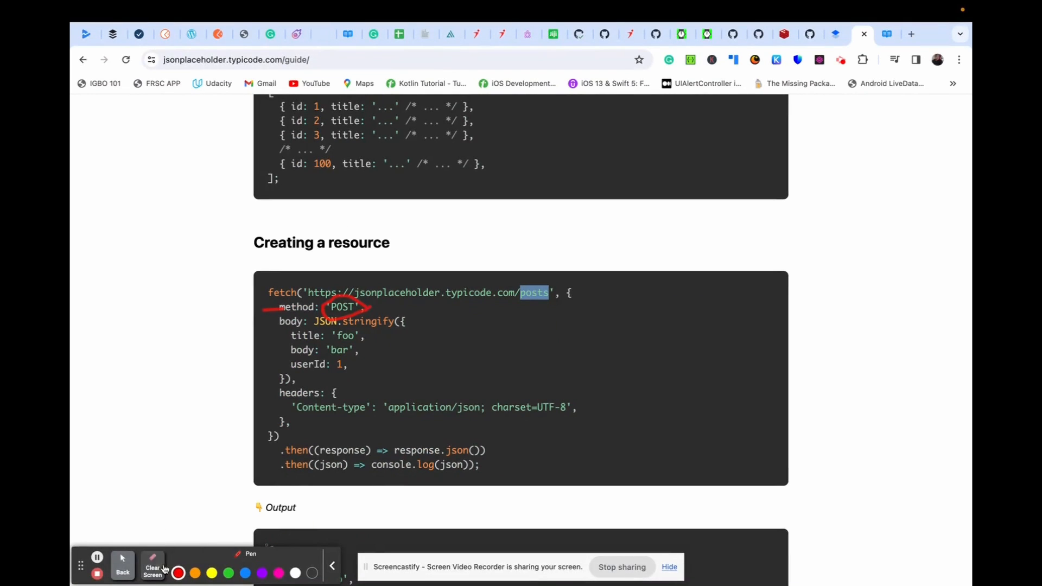
pyautogui.click(154, 567)
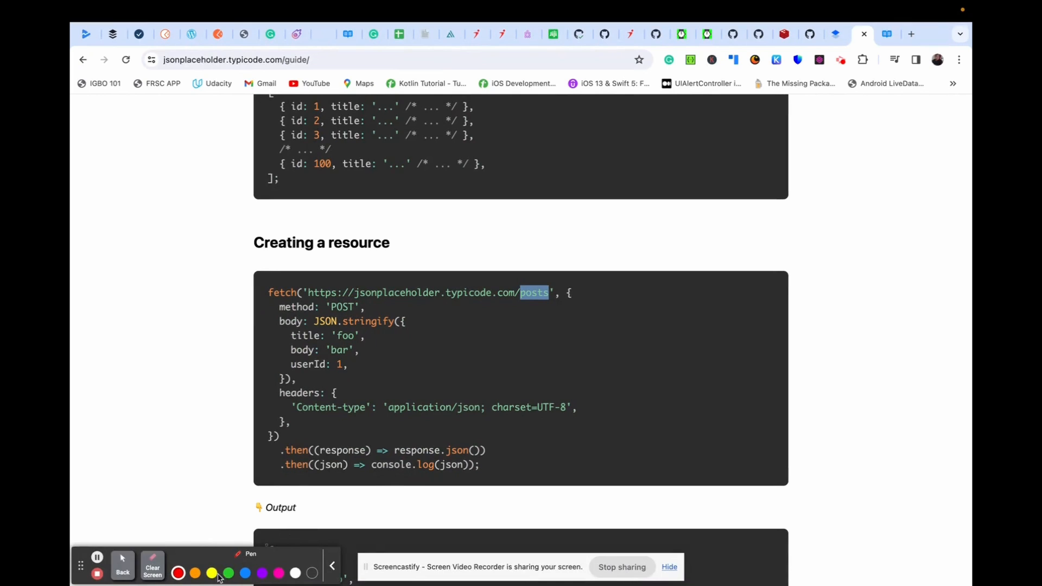
pyautogui.click(123, 568)
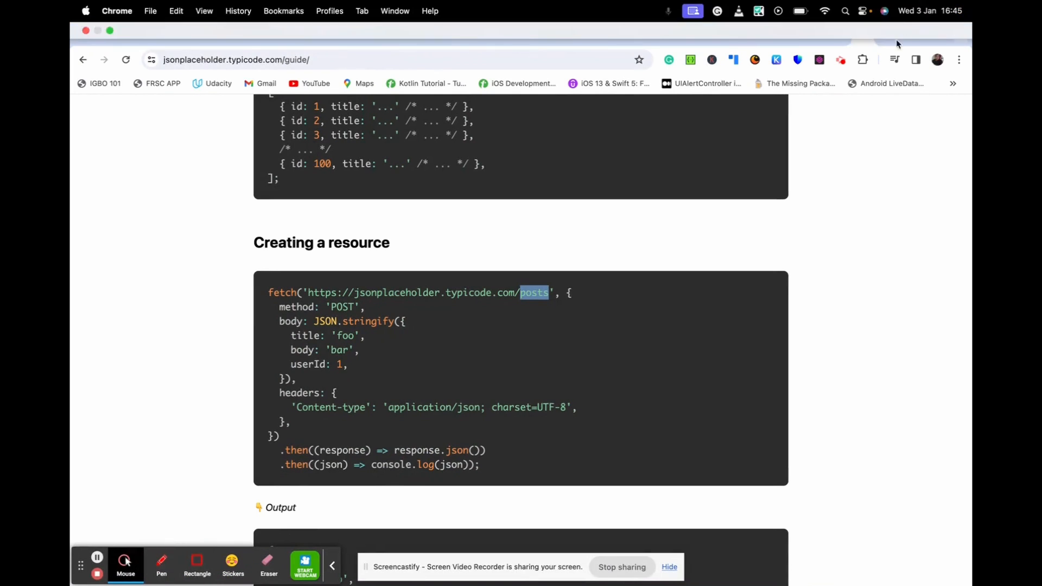
# Set the endpoint's path to "posts" and its request method to POST, and save the page
pyautogui.click(888, 35)
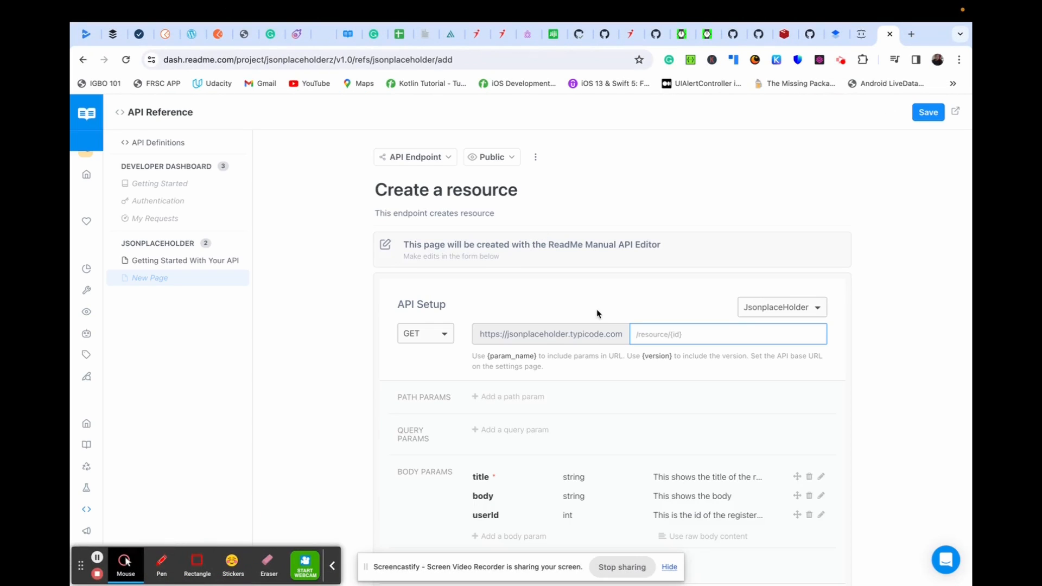
pyautogui.write('posts')
pyautogui.click(161, 564)
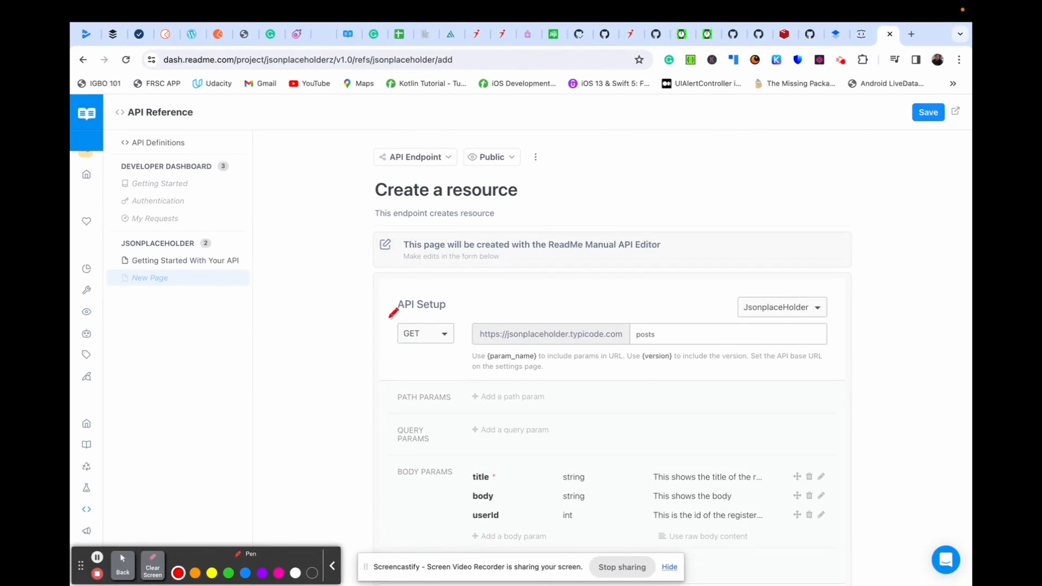
pyautogui.moveTo(391, 316)
pyautogui.mouseDown()
pyautogui.moveTo(429, 355)
pyautogui.moveTo(454, 312)
pyautogui.moveTo(397, 316)
pyautogui.mouseUp()
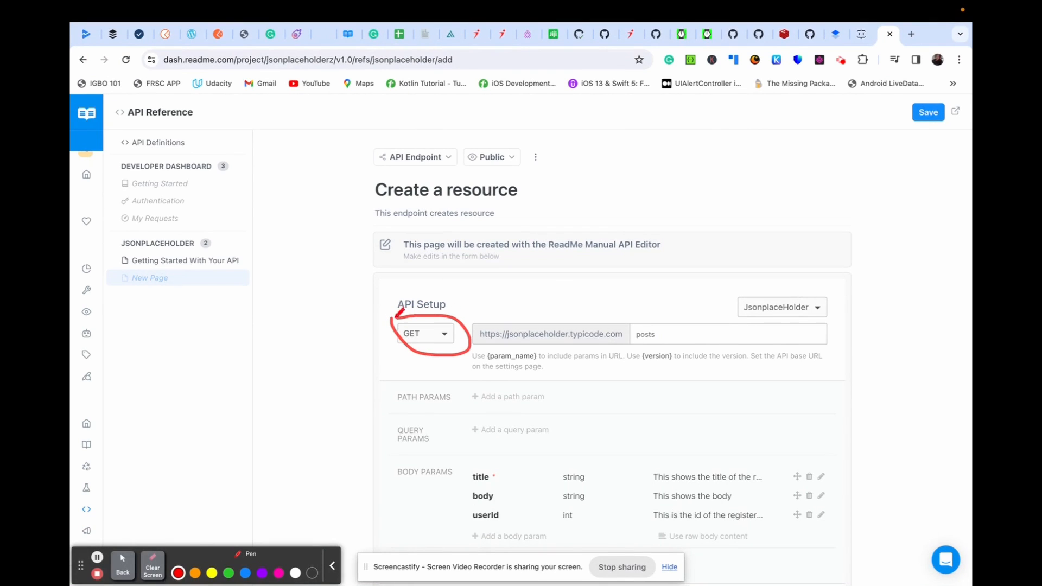
pyautogui.click(153, 564)
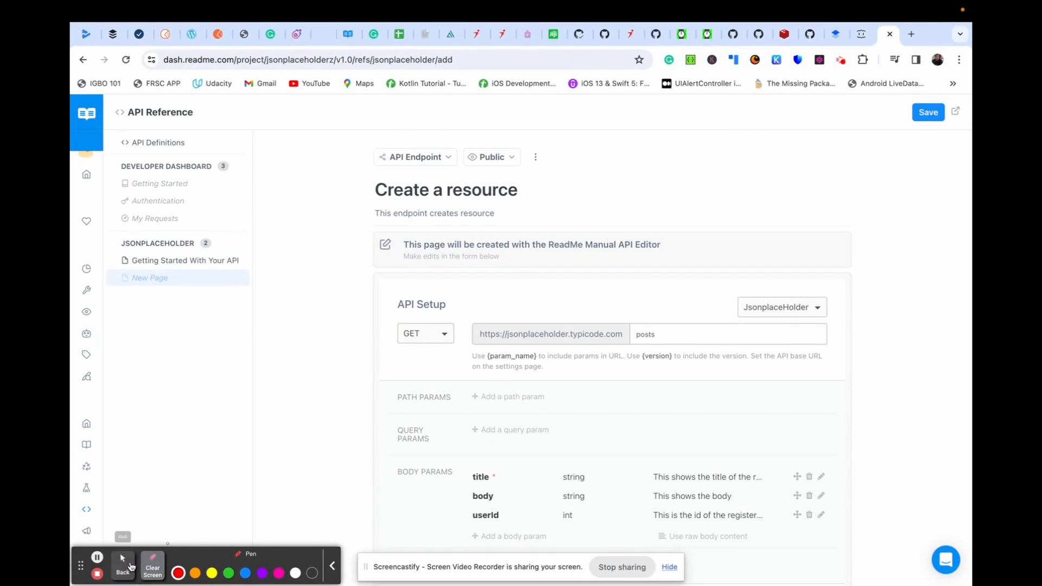
pyautogui.click(123, 564)
pyautogui.click(431, 331)
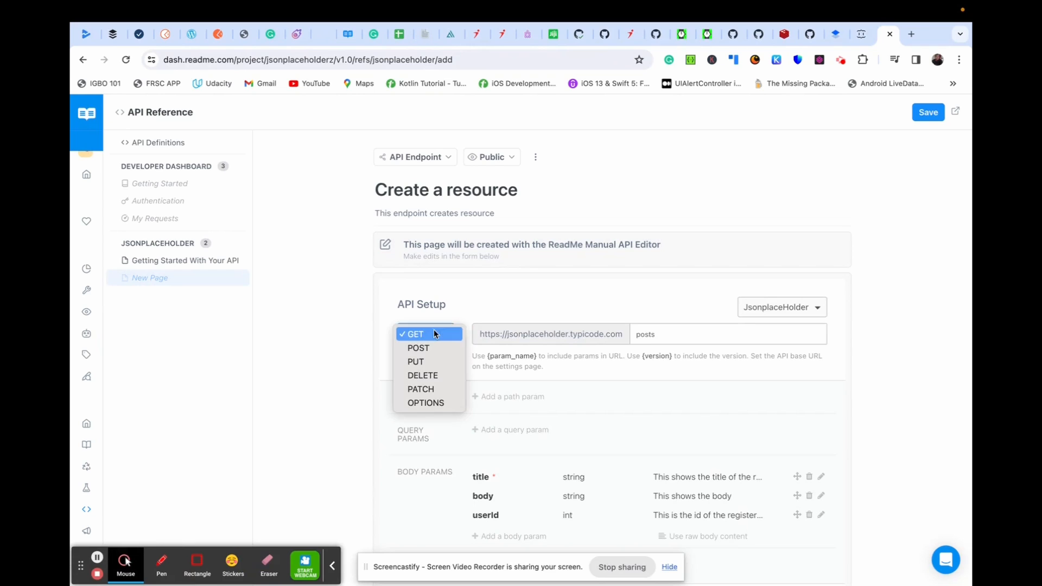
pyautogui.click(430, 349)
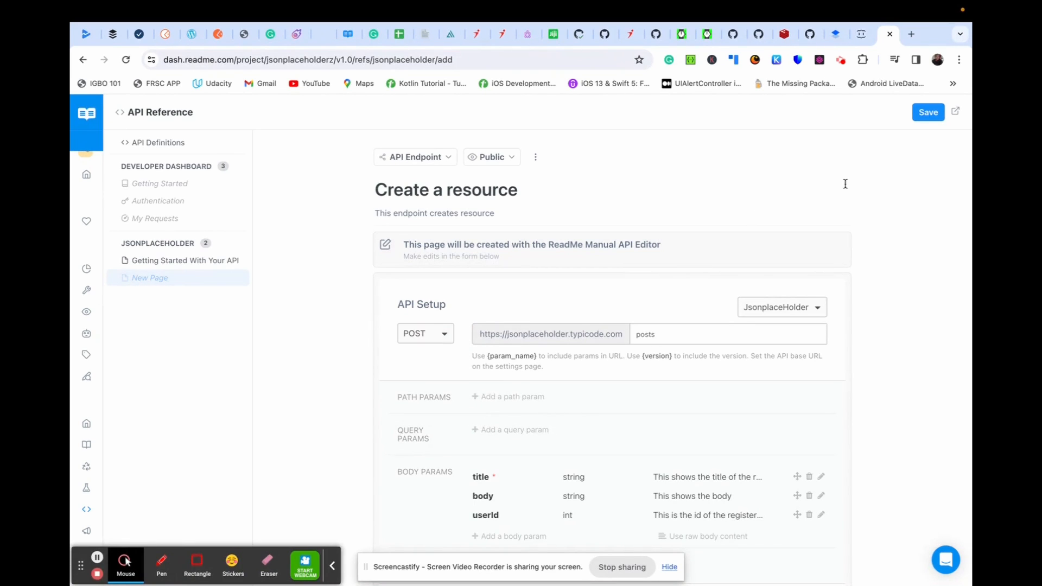
pyautogui.click(925, 112)
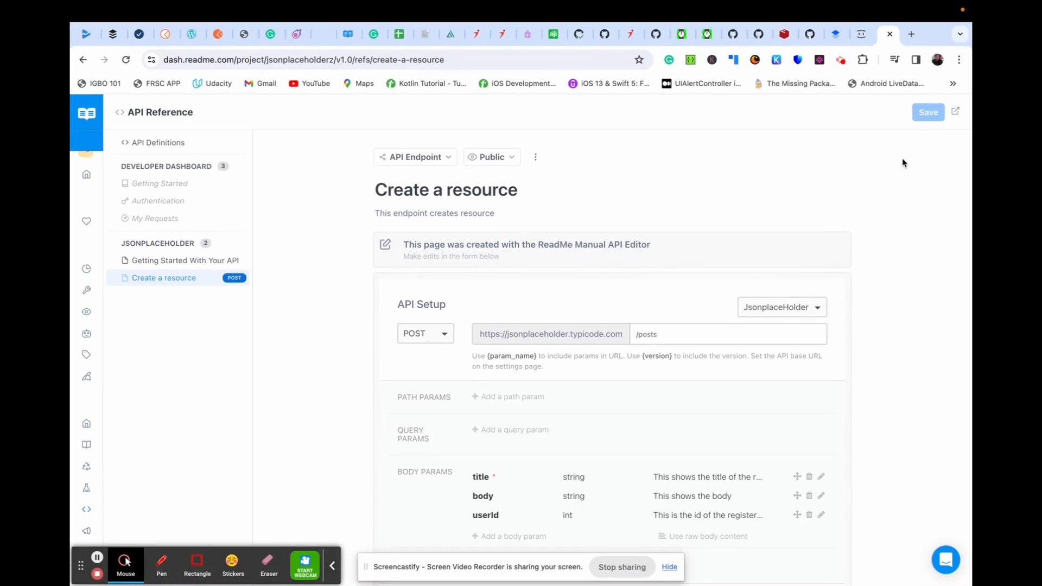
# Open the published Create a resource page and fill the title body parameter with a sample name
pyautogui.click(955, 111)
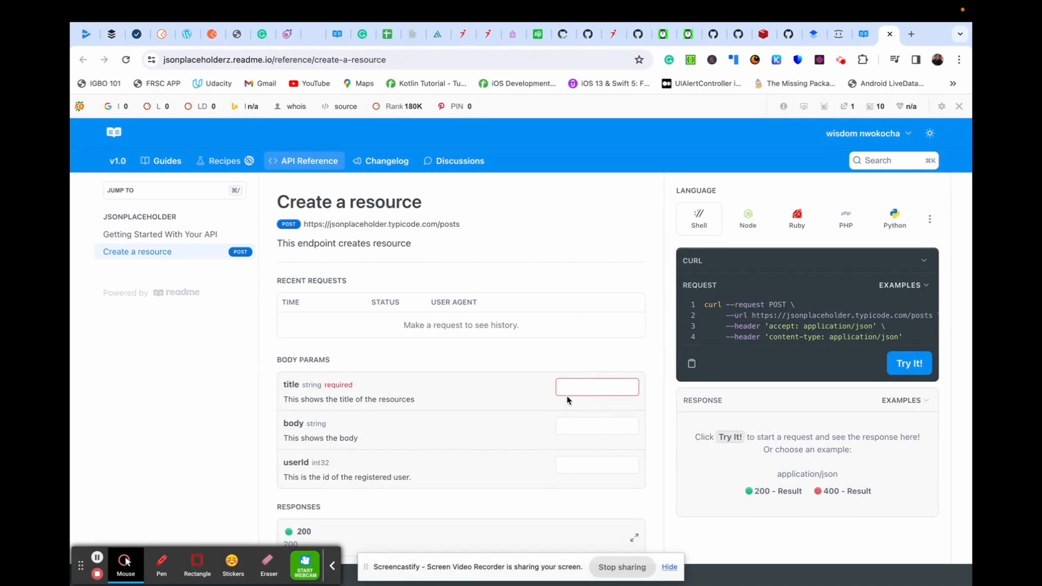
pyautogui.click(572, 390)
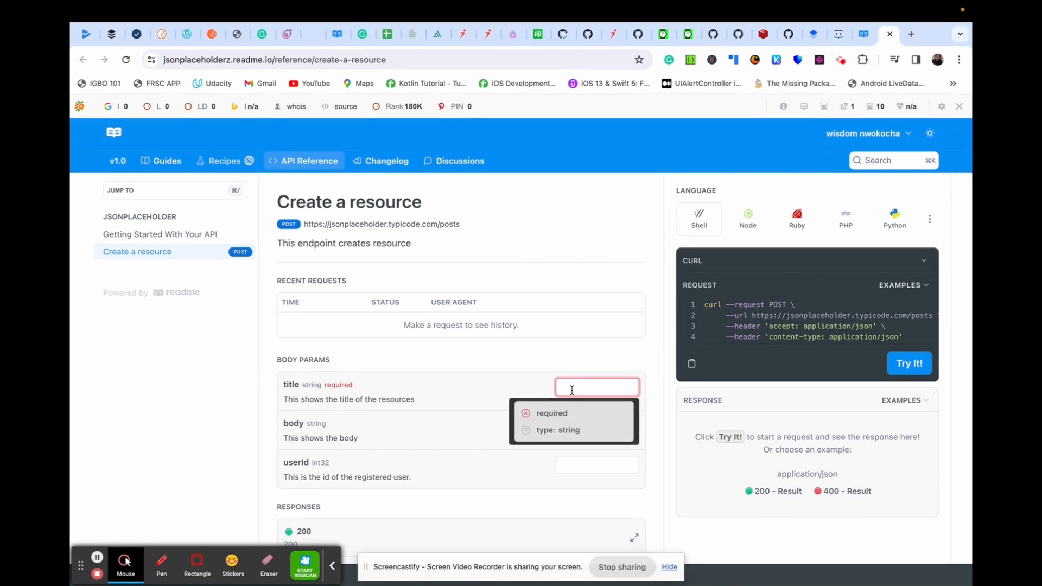
pyautogui.write('paul')
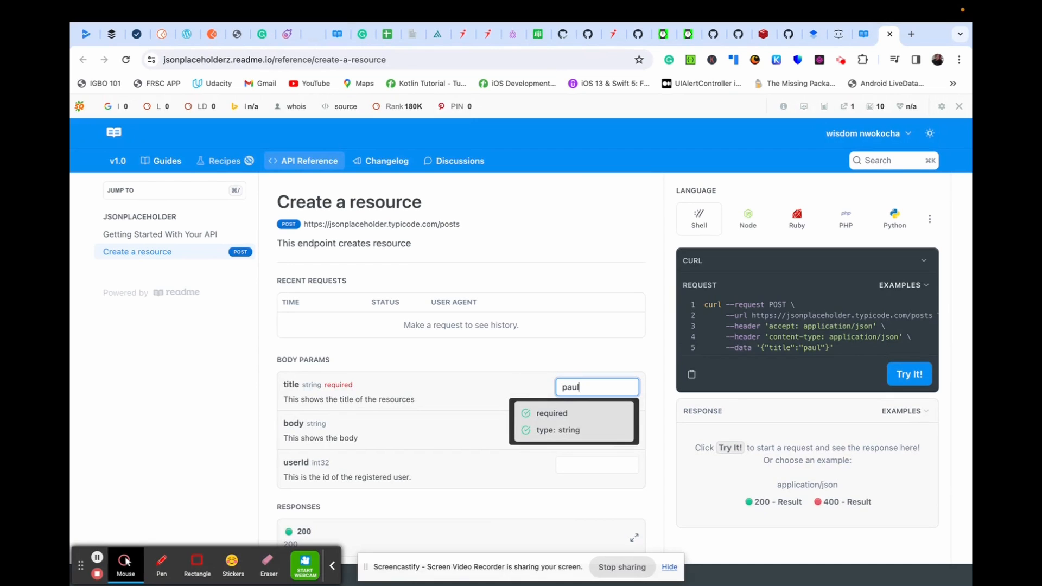
pyautogui.click(505, 376)
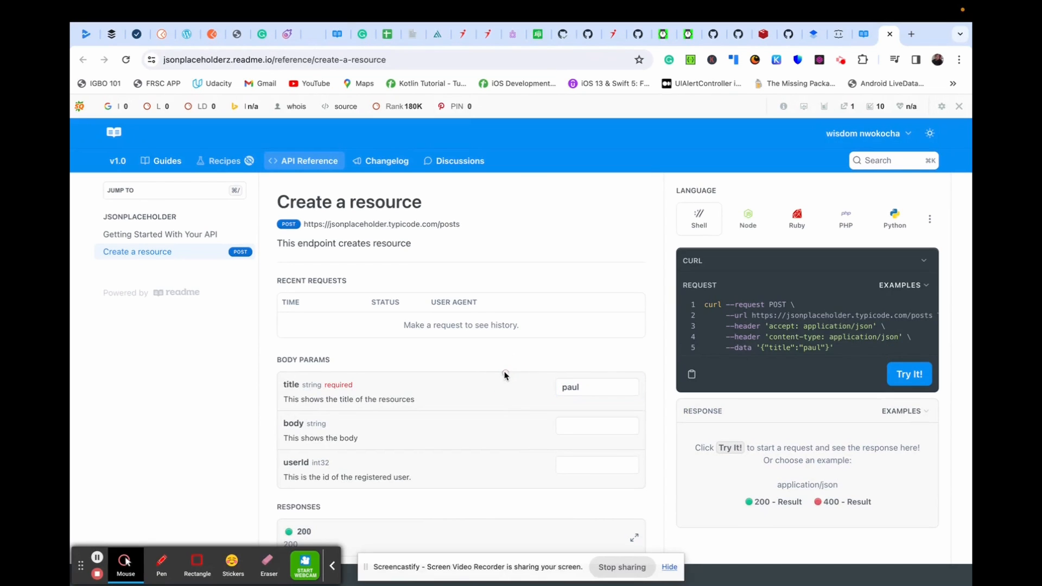
# Fill the published page's body parameters with title "mr", a sample name as the body, and userId 1
pyautogui.click(572, 391)
pyautogui.hotkey('ctrl', 'a')
pyautogui.write('mr')
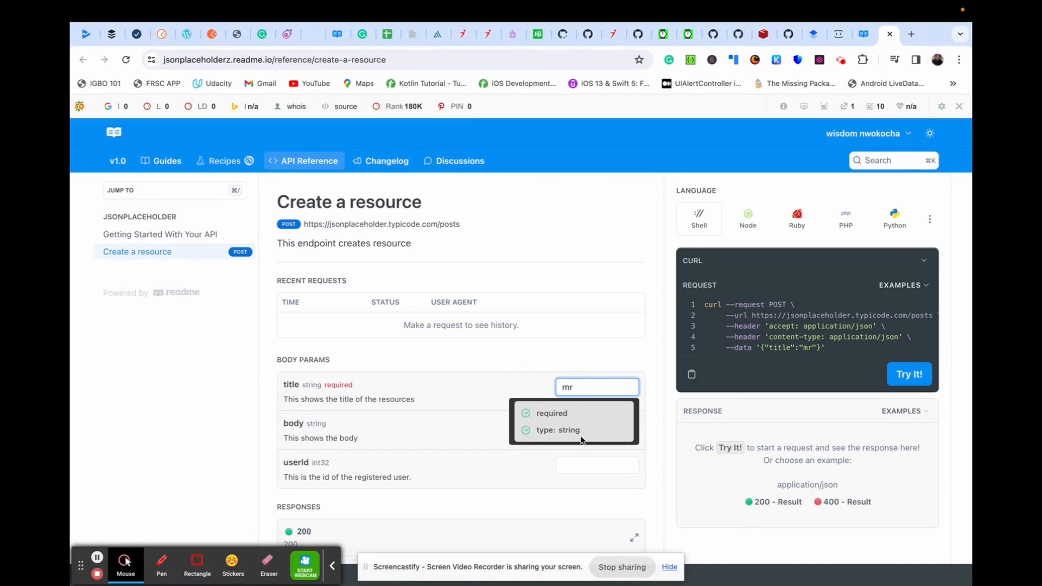
pyautogui.click(559, 426)
pyautogui.write('paul')
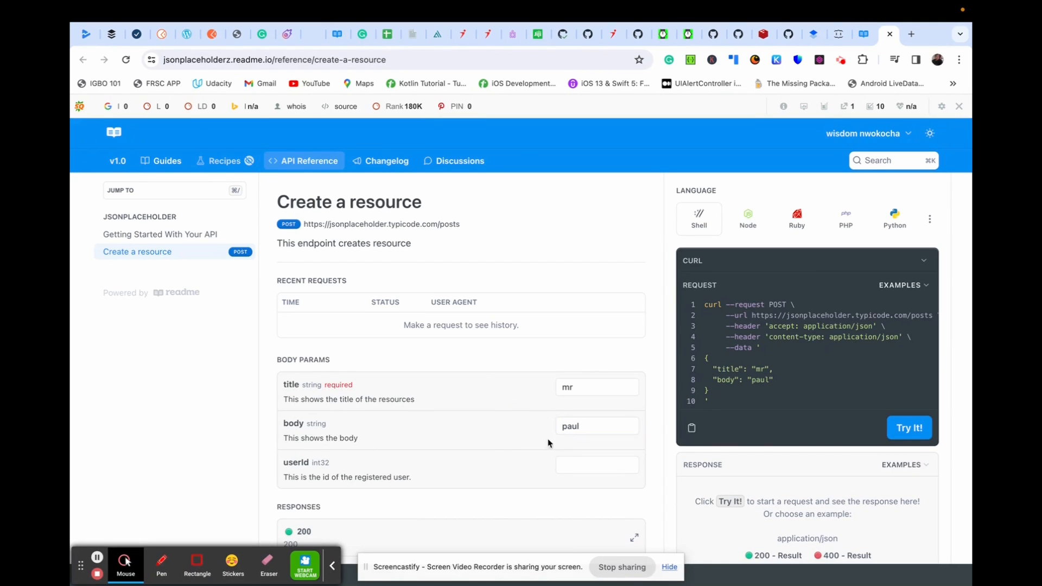
pyautogui.click(567, 465)
pyautogui.write('1')
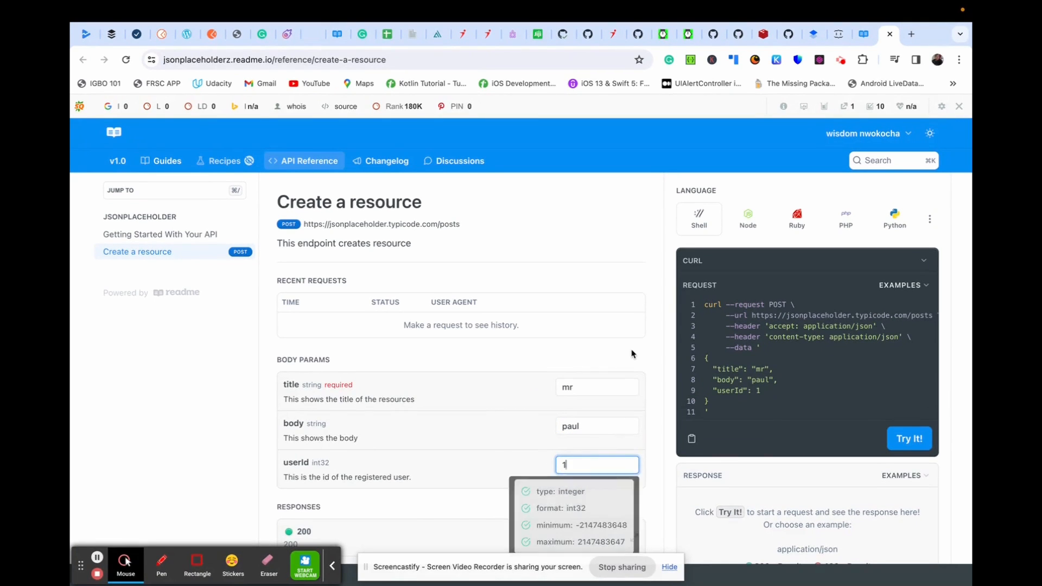
# Try a userId of 2 in the sample request's body parameters, and set it back to 1
pyautogui.click(766, 374)
pyautogui.scroll(-1, 765, 375)
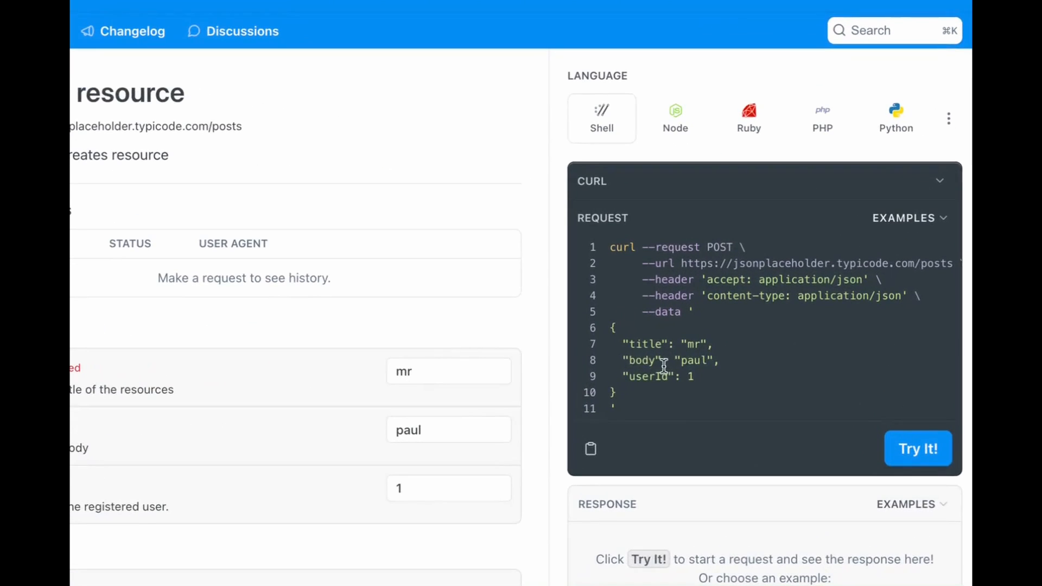
pyautogui.click(411, 497)
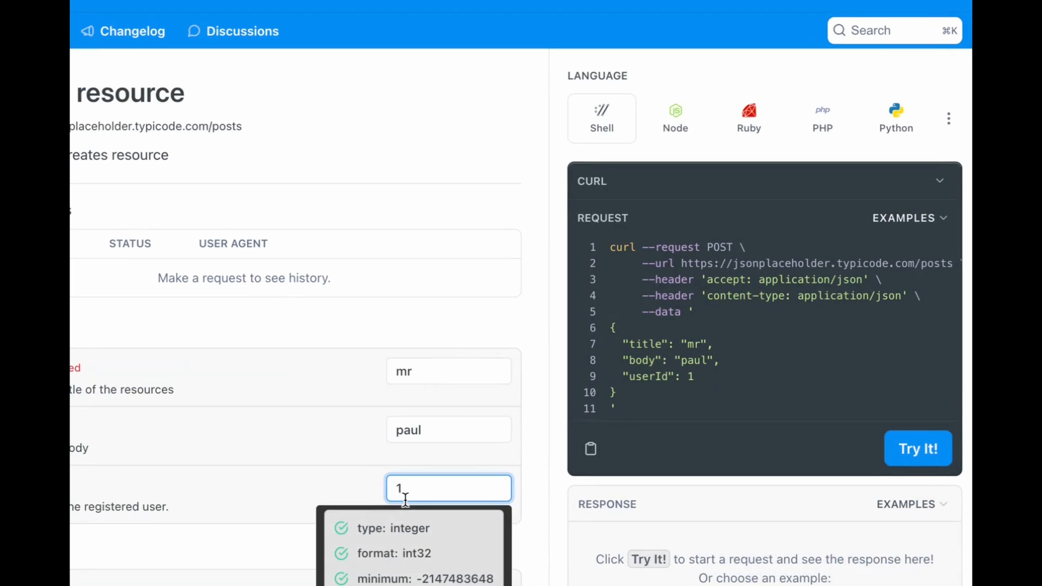
pyautogui.press('BackSpace')
pyautogui.write('2')
pyautogui.press('BackSpace')
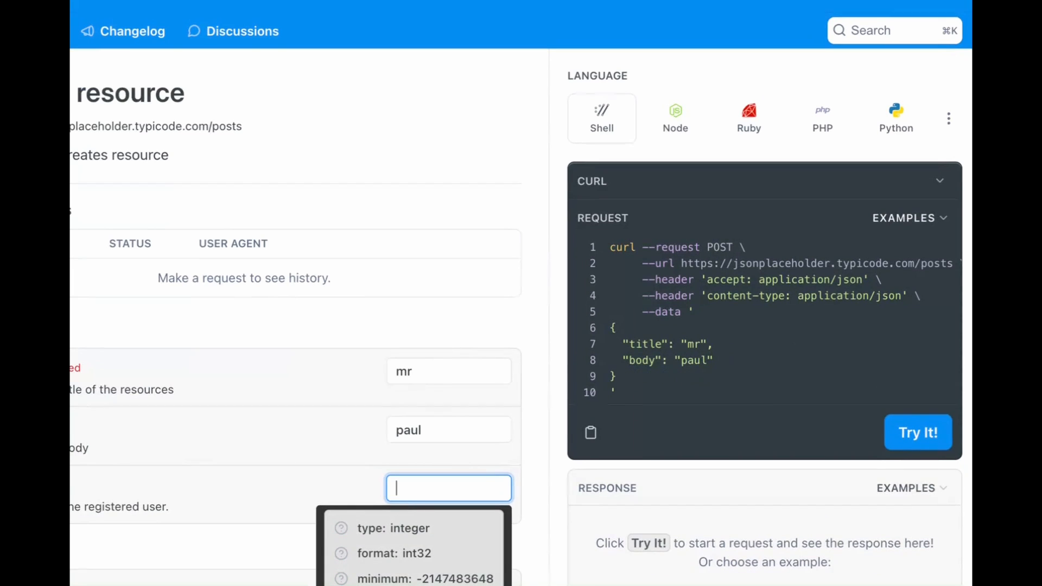
pyautogui.write('1')
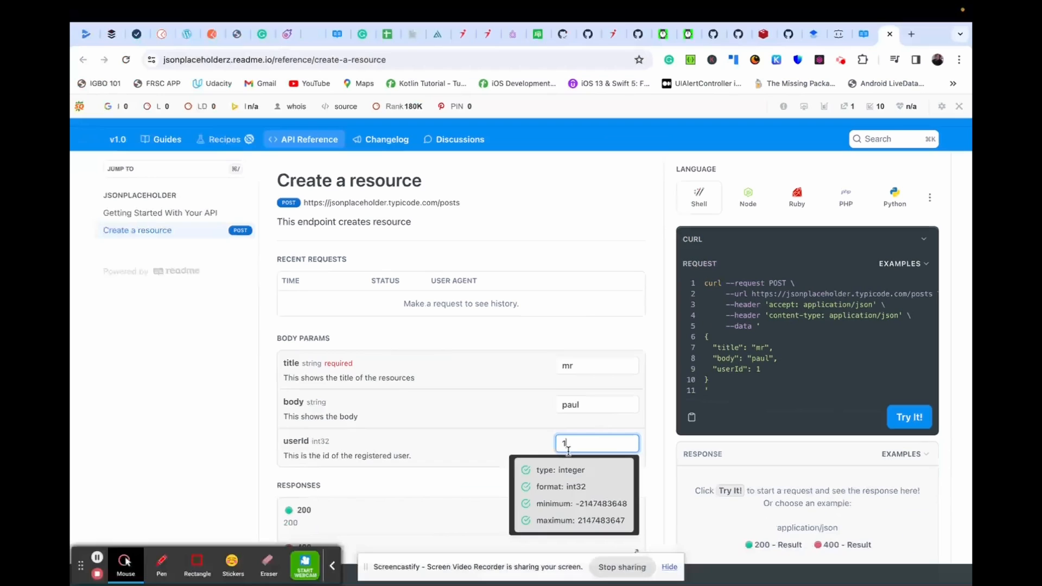
pyautogui.click(362, 238)
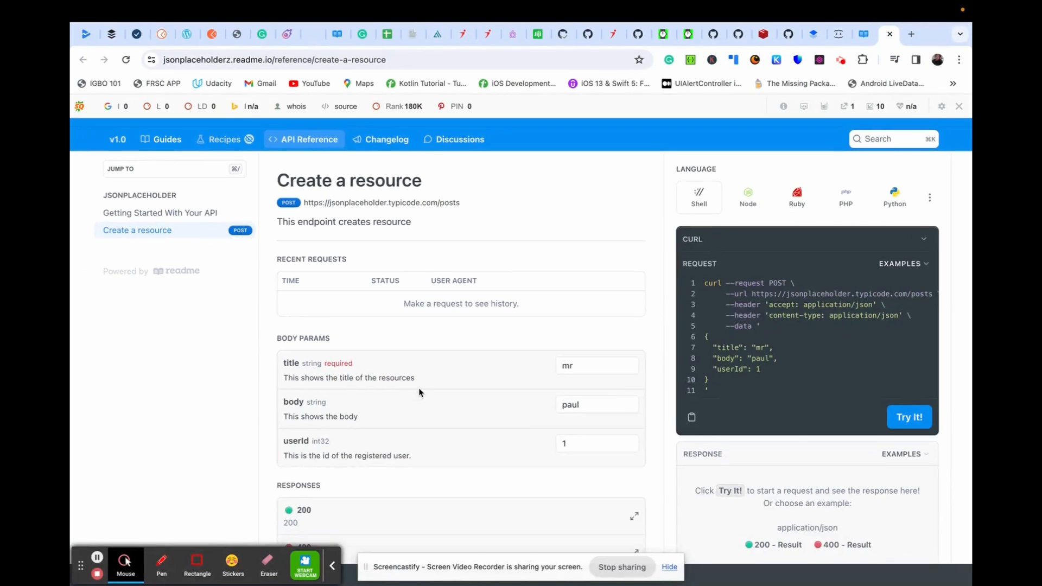
# Send the sample POST request from the published Create a resource page
pyautogui.scroll(-4, 420, 391)
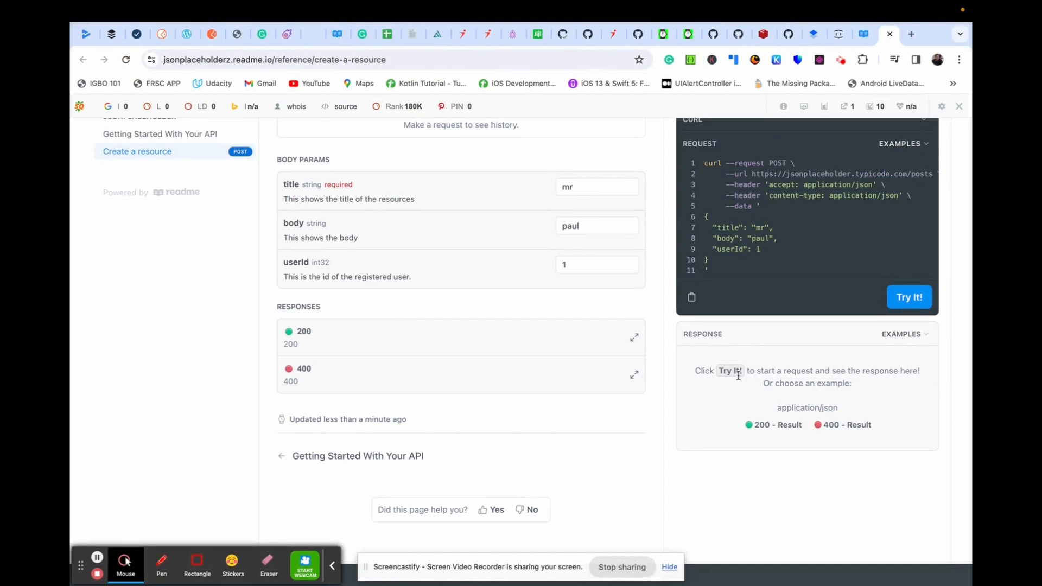
pyautogui.scroll(1, 785, 415)
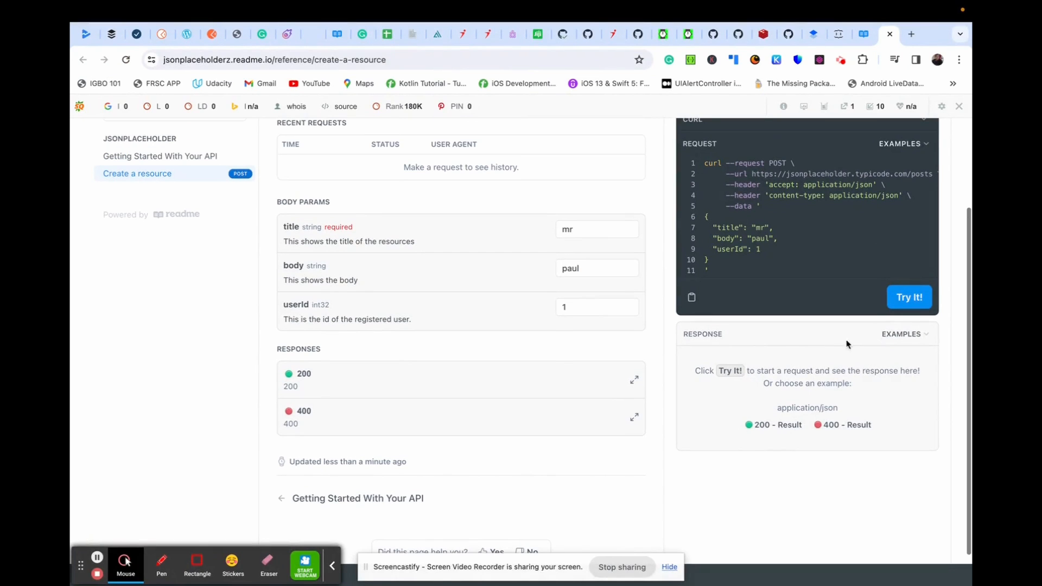
pyautogui.click(908, 296)
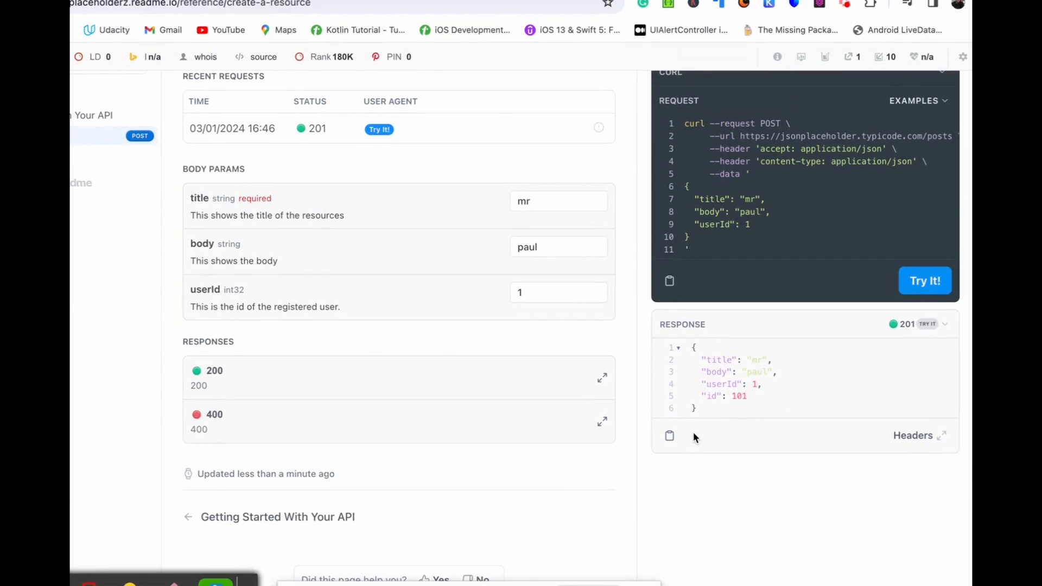
# Copy the full JSON response of the sample request and return to the Results section of the endpoint's editor
pyautogui.click(668, 436)
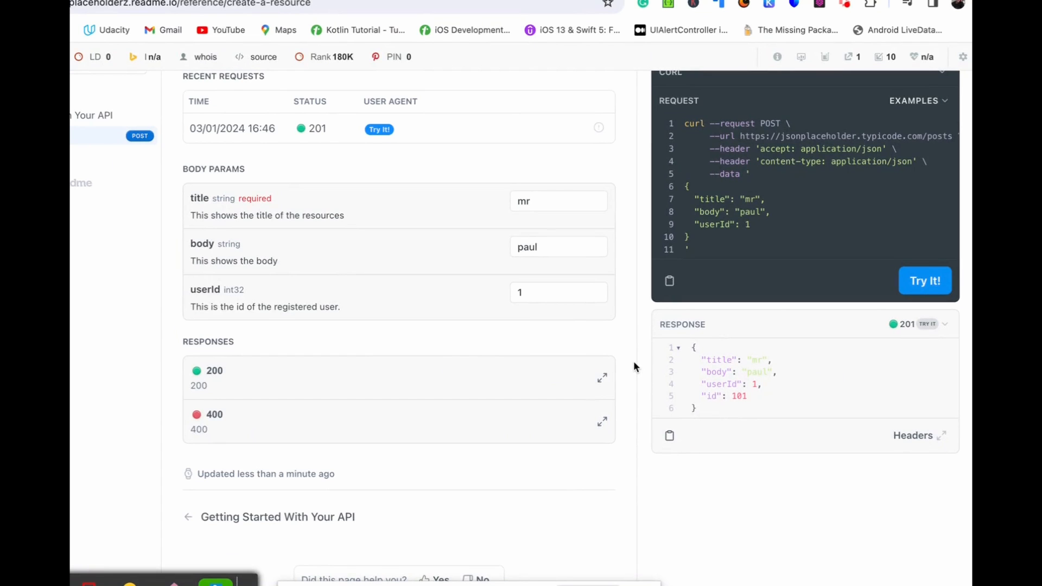
pyautogui.scroll(3, 892, 136)
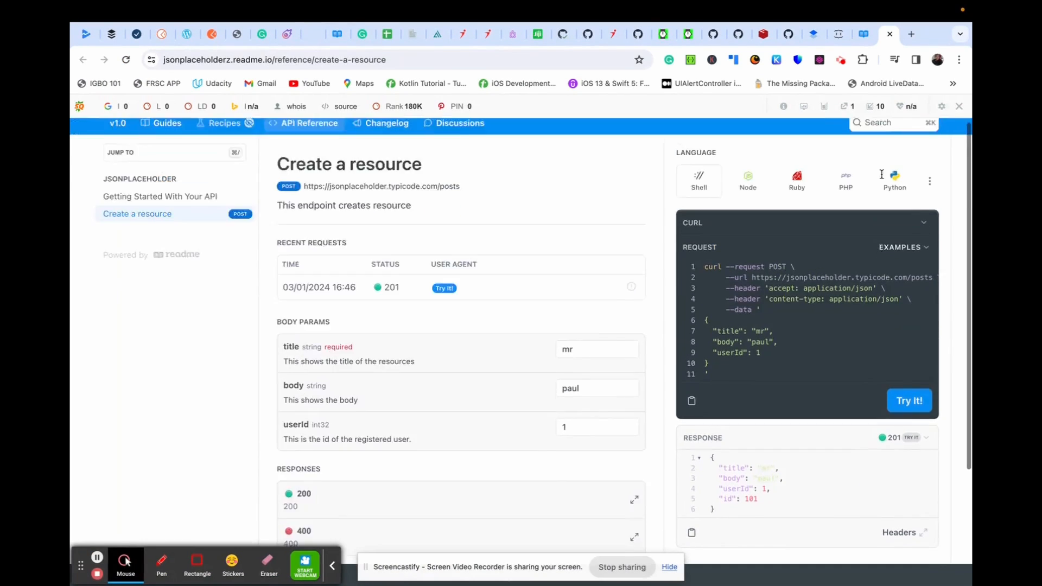
pyautogui.scroll(2, 881, 174)
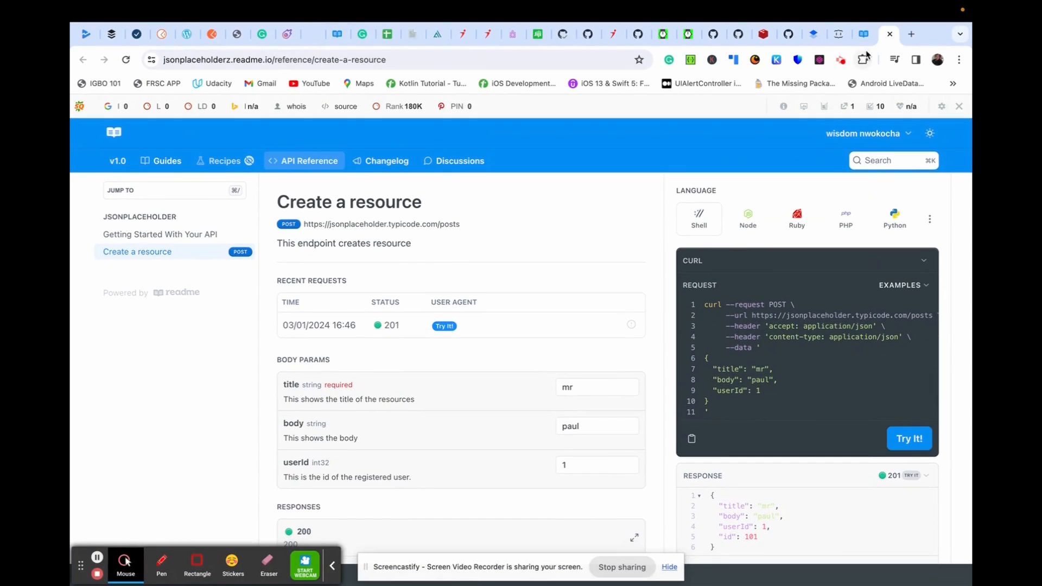
pyautogui.click(863, 34)
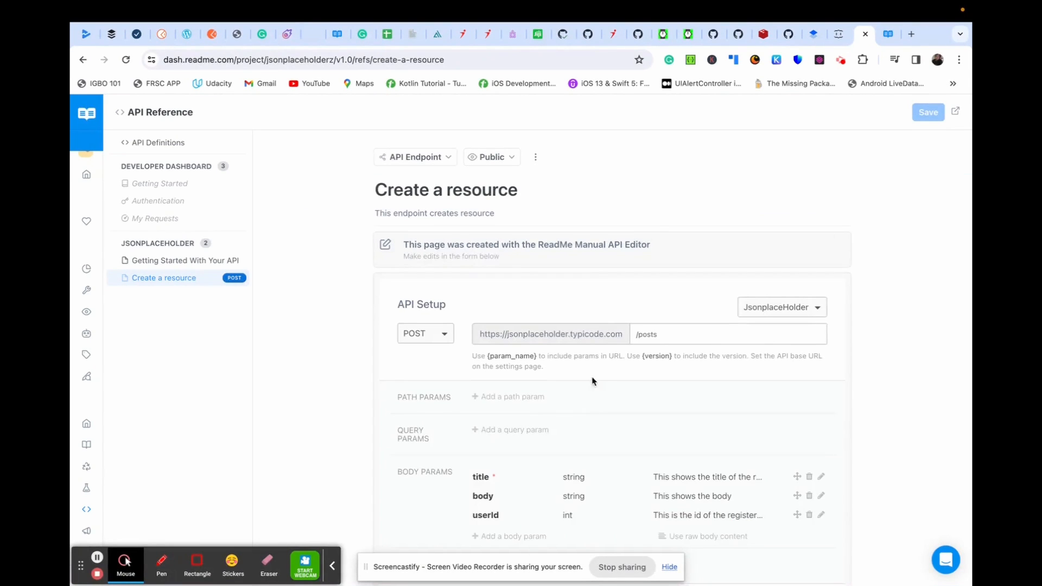
pyautogui.scroll(-5, 592, 381)
pyautogui.click(887, 33)
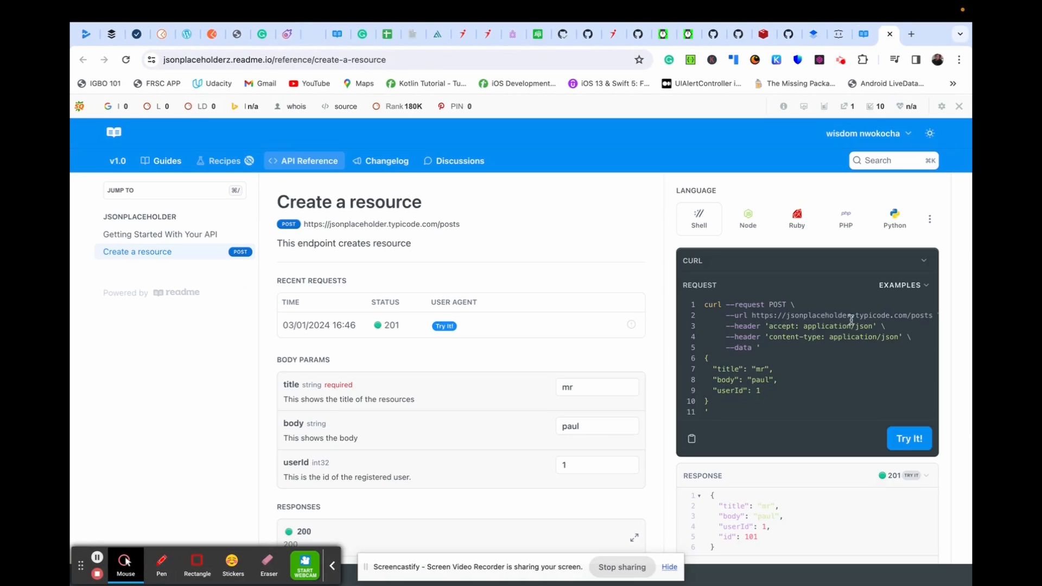
pyautogui.scroll(-3, 850, 345)
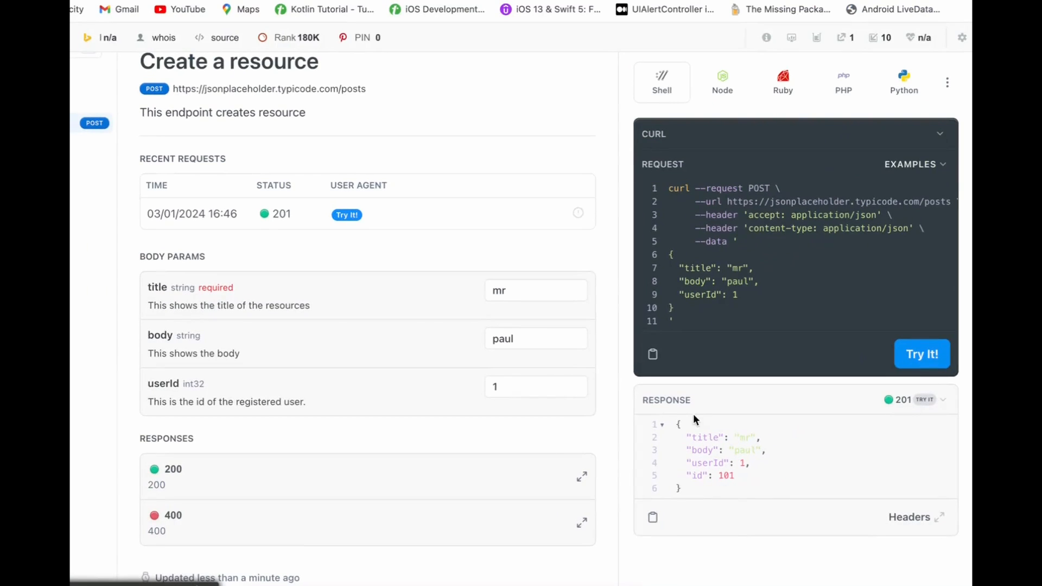
pyautogui.click(694, 490)
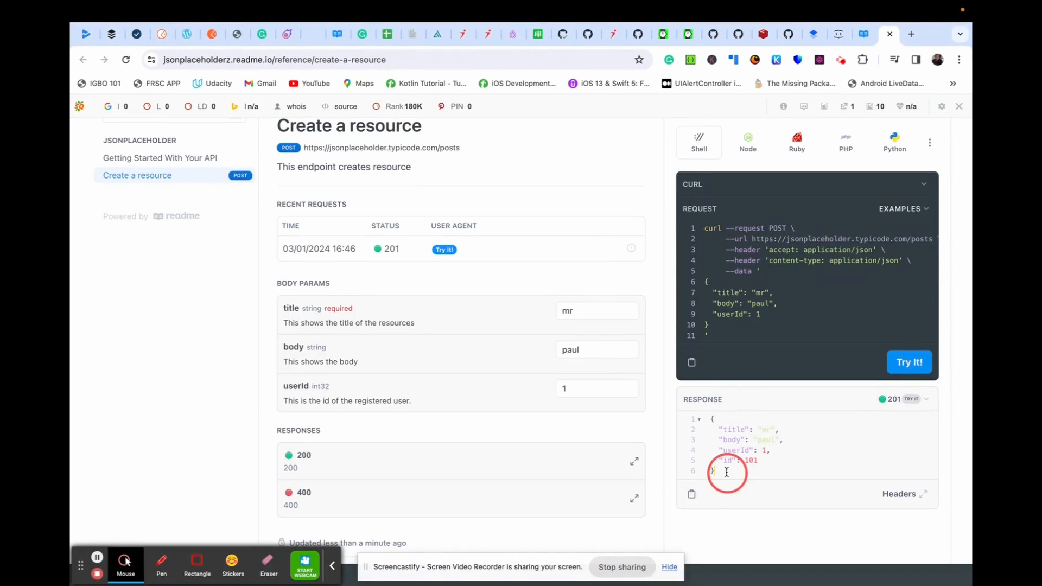
pyautogui.moveTo(726, 472); pyautogui.dragTo(709, 421)
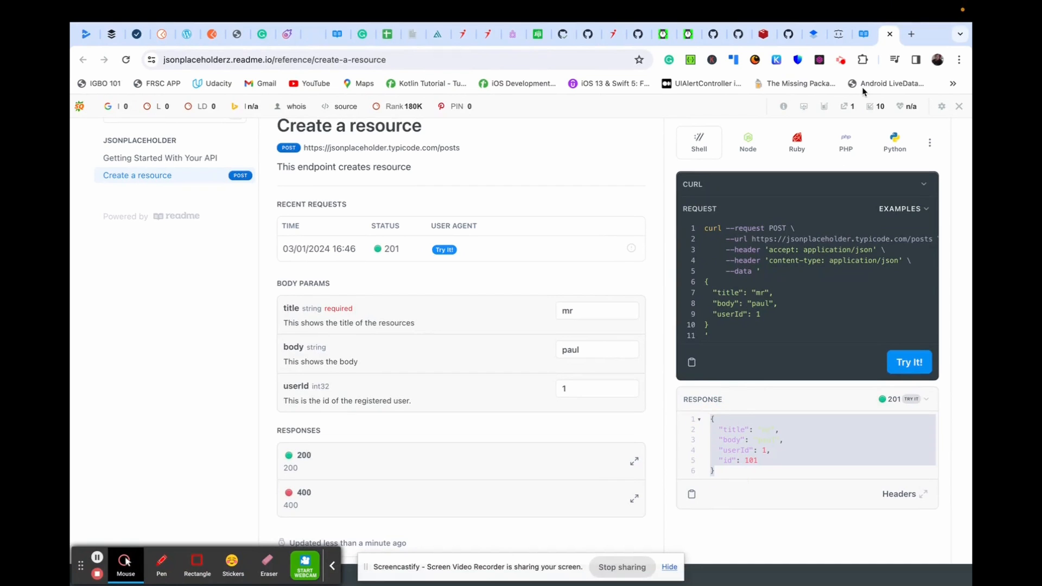
pyautogui.click(863, 33)
pyautogui.scroll(-2, 525, 434)
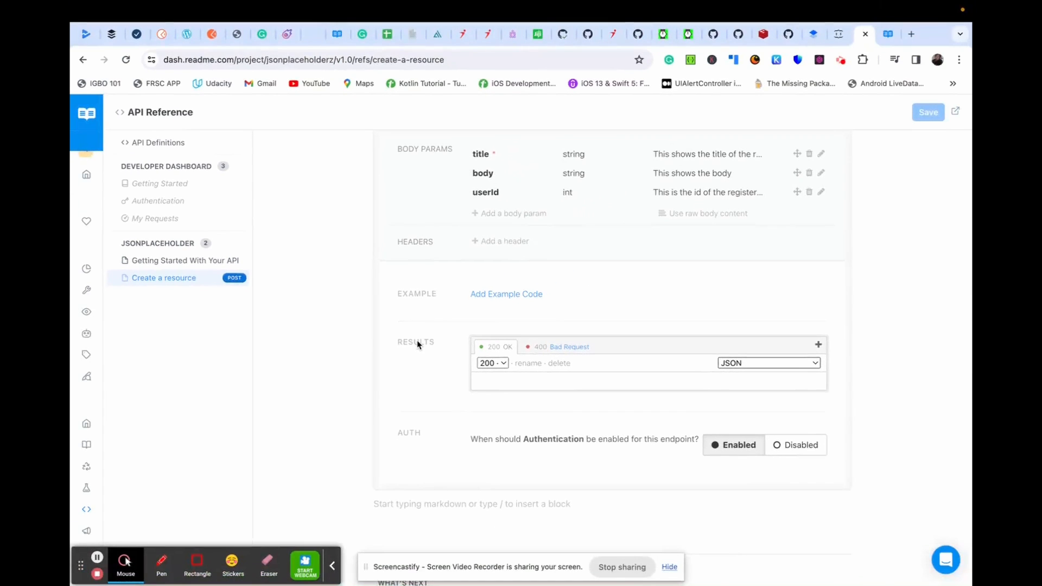
pyautogui.click(161, 569)
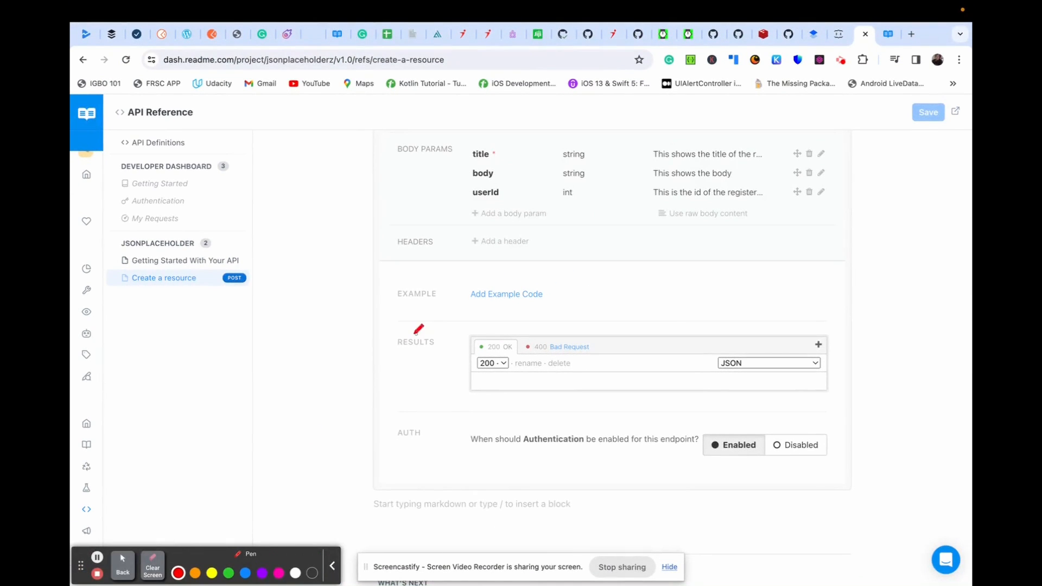
pyautogui.moveTo(407, 328)
pyautogui.mouseDown()
pyautogui.moveTo(390, 342)
pyautogui.moveTo(472, 352)
pyautogui.moveTo(404, 329)
pyautogui.mouseUp()
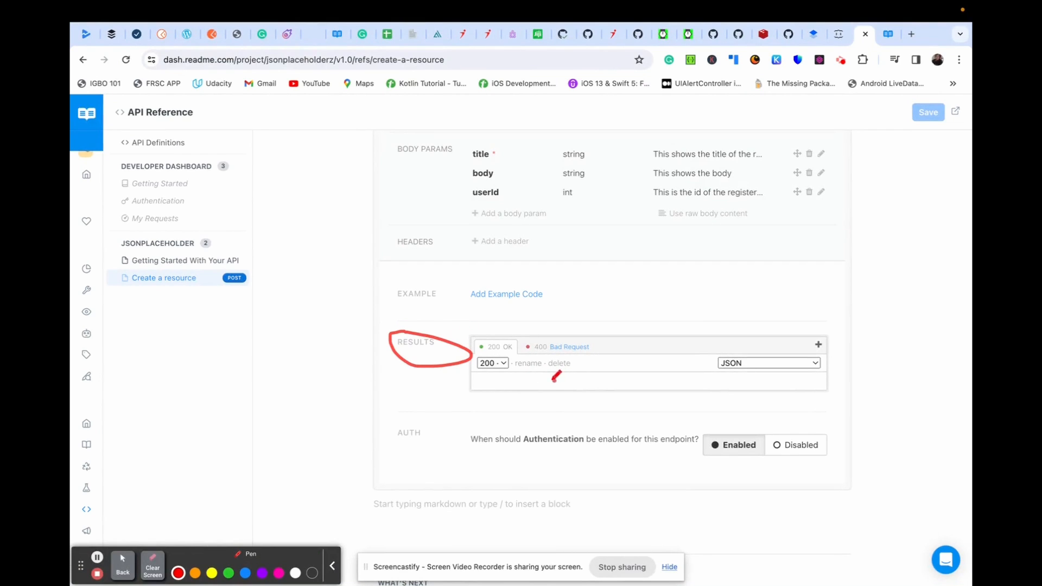
pyautogui.moveTo(553, 380); pyautogui.dragTo(603, 379)
pyautogui.click(152, 567)
pyautogui.click(122, 567)
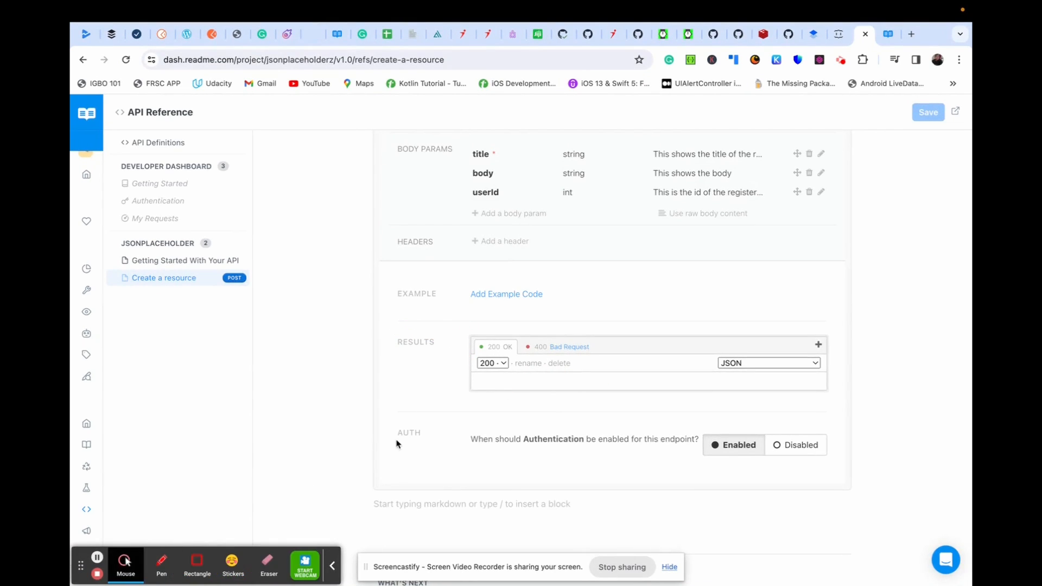
# Paste the copied JSON response as the endpoint's 200 OK result and save the page
pyautogui.click(522, 376)
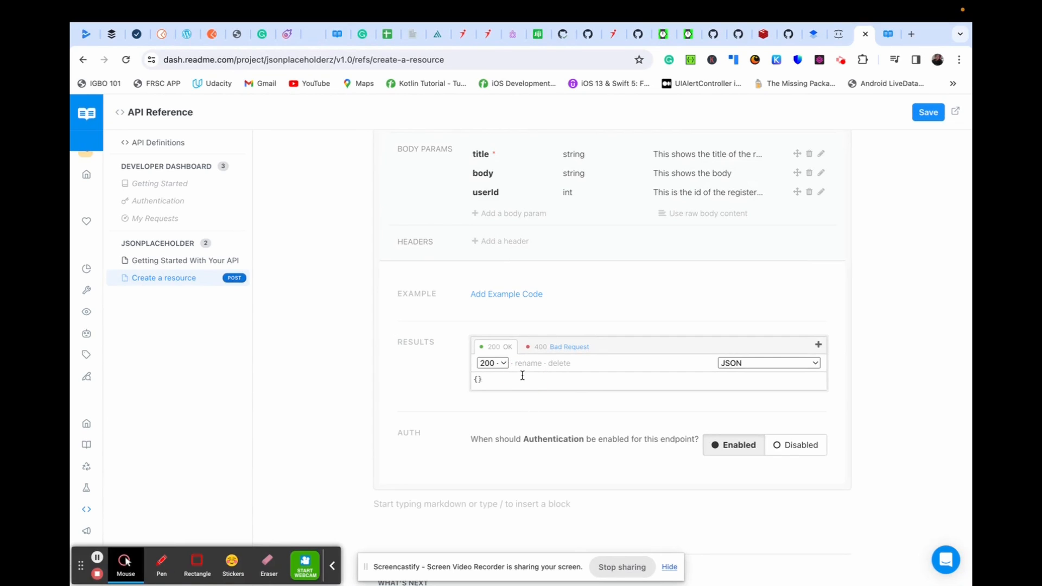
pyautogui.press('super+v')
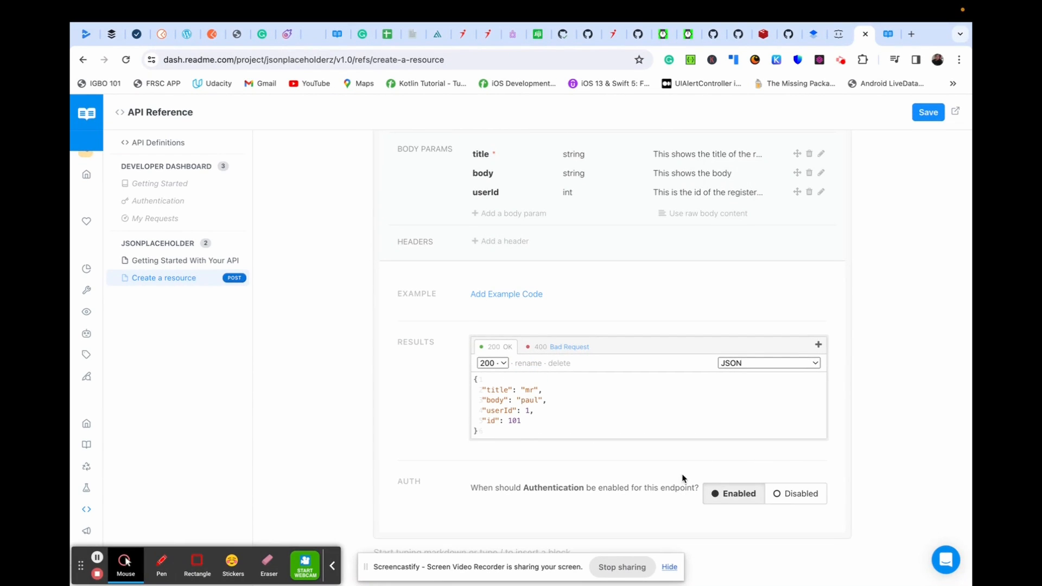
pyautogui.scroll(-1, 683, 477)
pyautogui.click(927, 114)
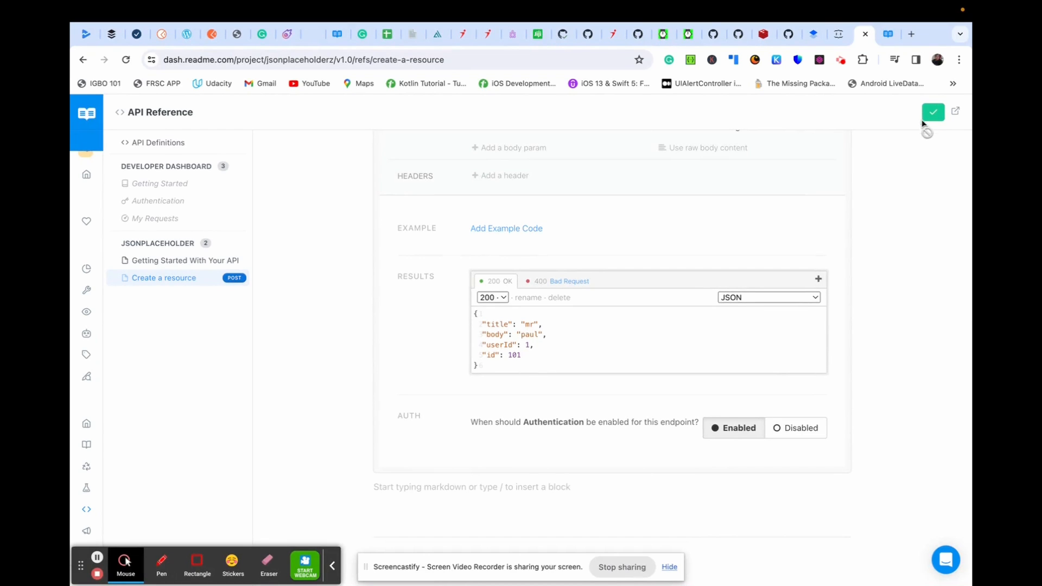
# Reload the published Create a resource page and view the example response for the 200 result
pyautogui.click(887, 35)
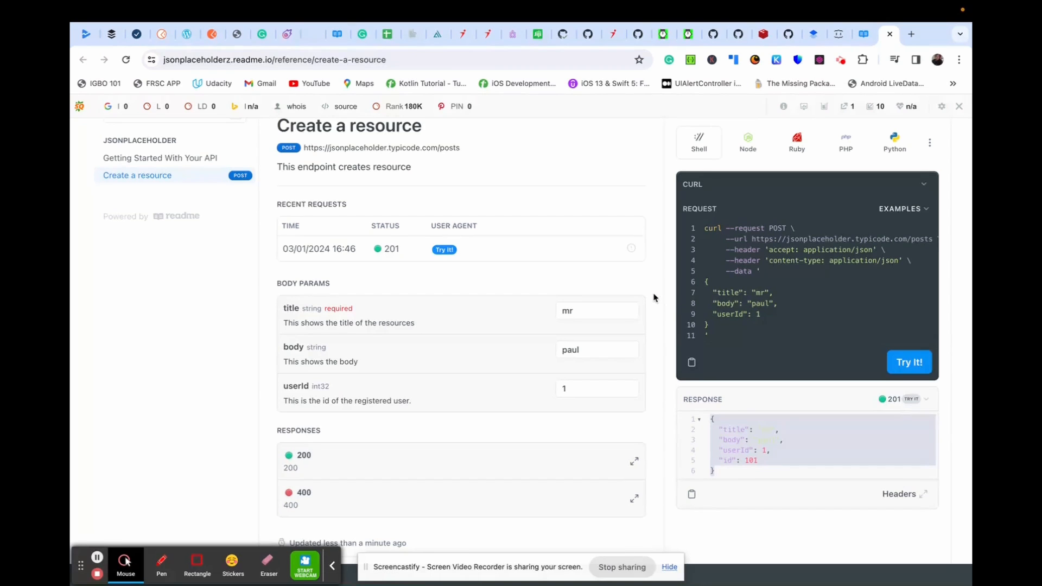
pyautogui.press('super+r')
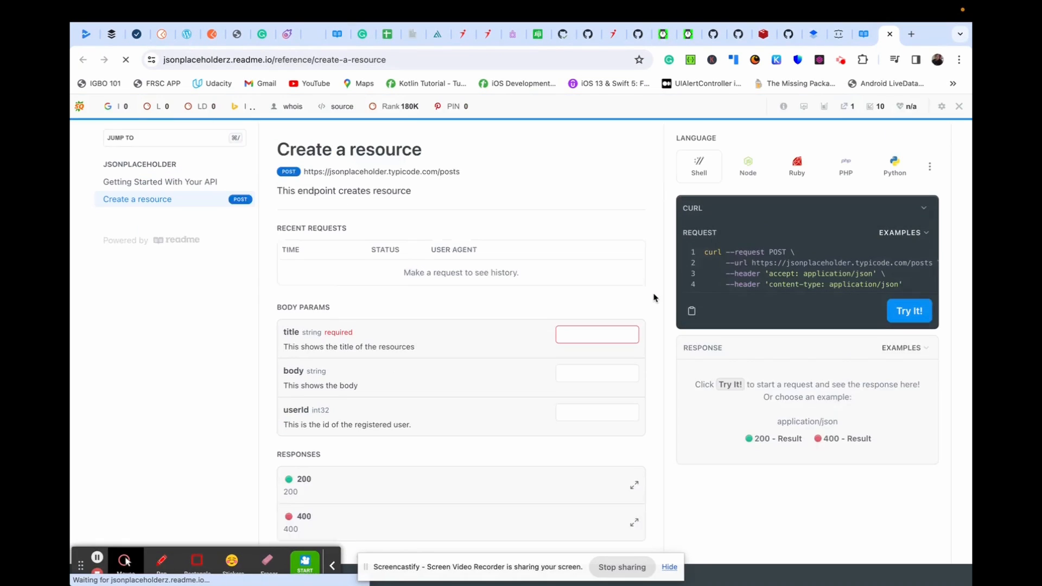
pyautogui.scroll(-2, 677, 399)
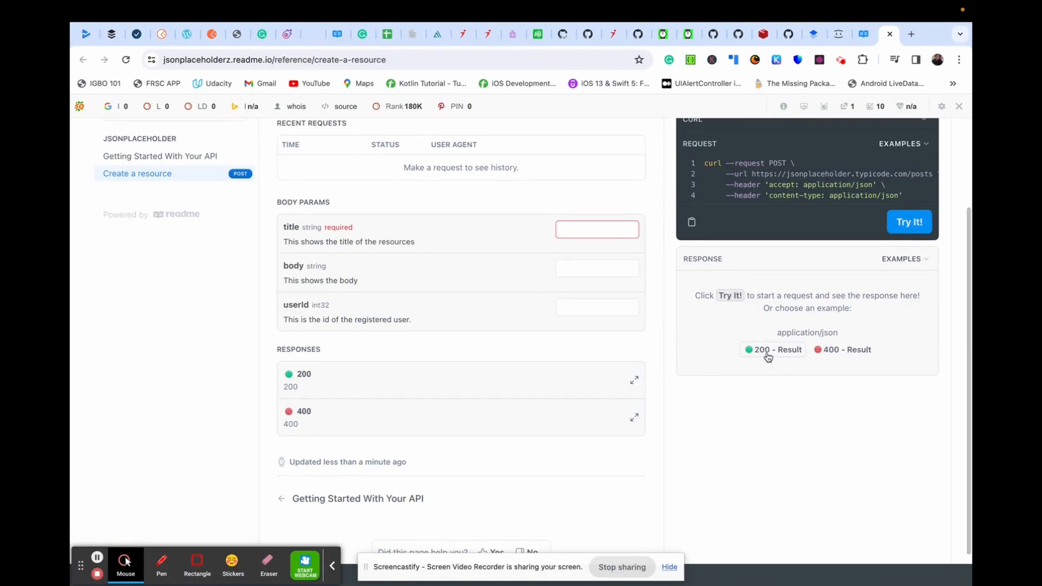
pyautogui.click(767, 351)
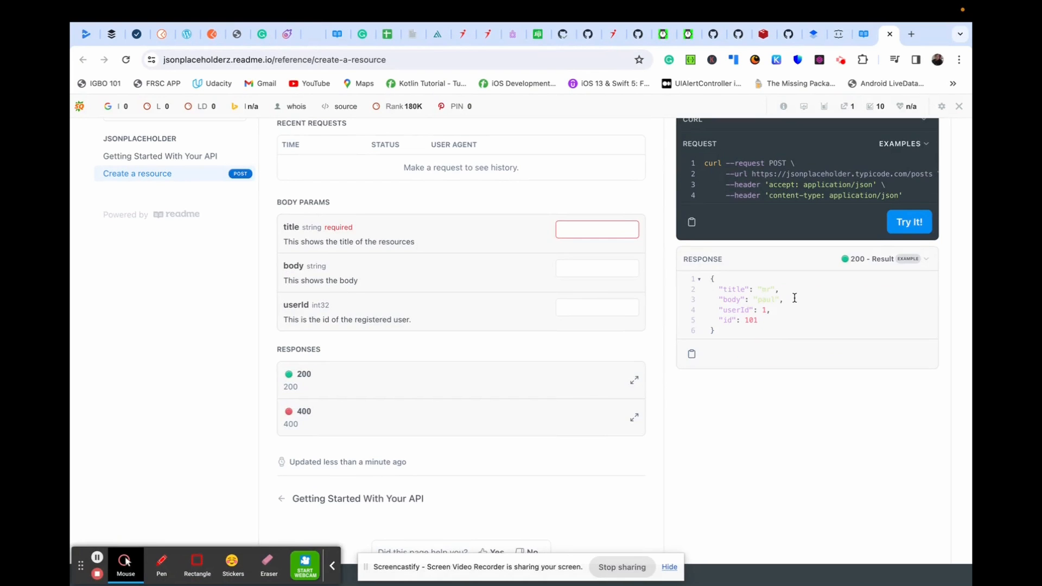
pyautogui.scroll(1, 793, 297)
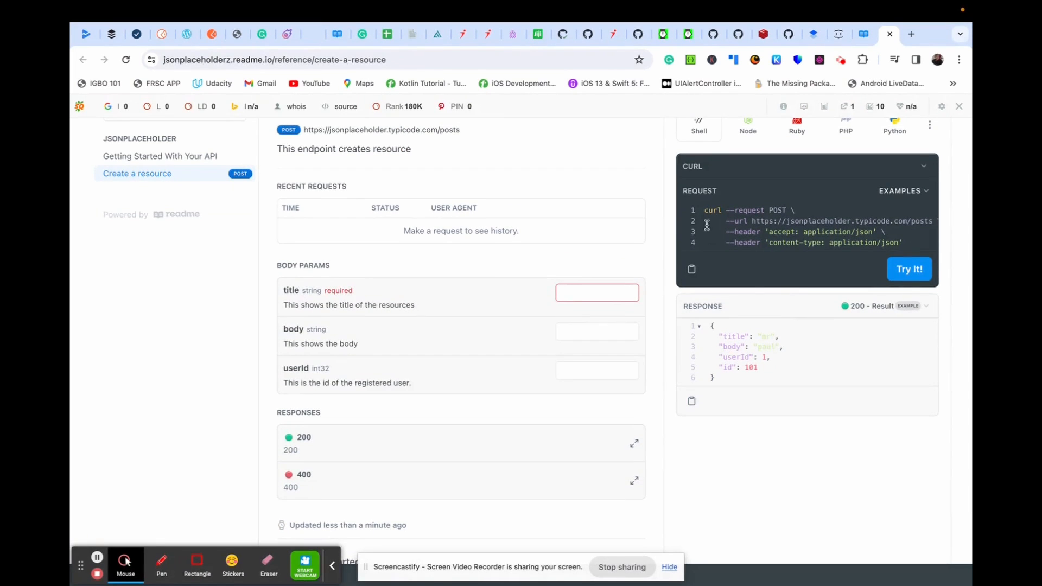
pyautogui.scroll(1, 781, 368)
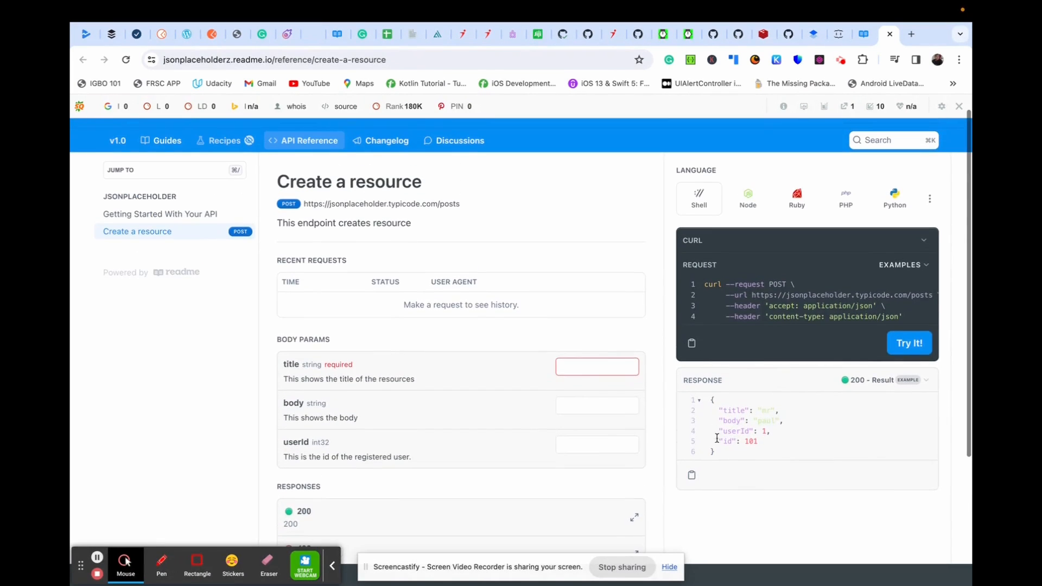
pyautogui.scroll(1, 757, 282)
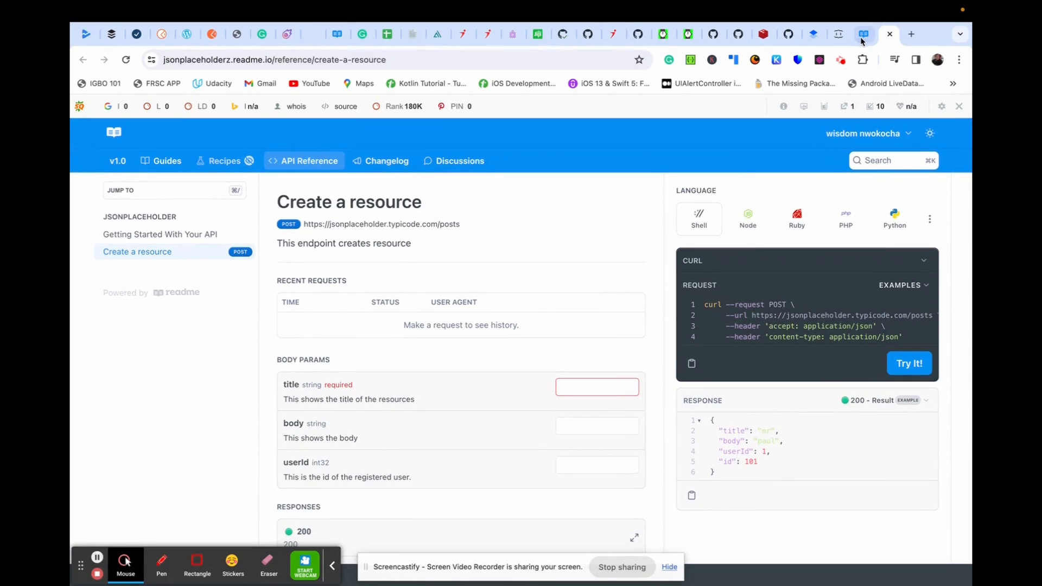
# Look up the "Listing all resources" section in the JSONPlaceholder guide
pyautogui.click(839, 36)
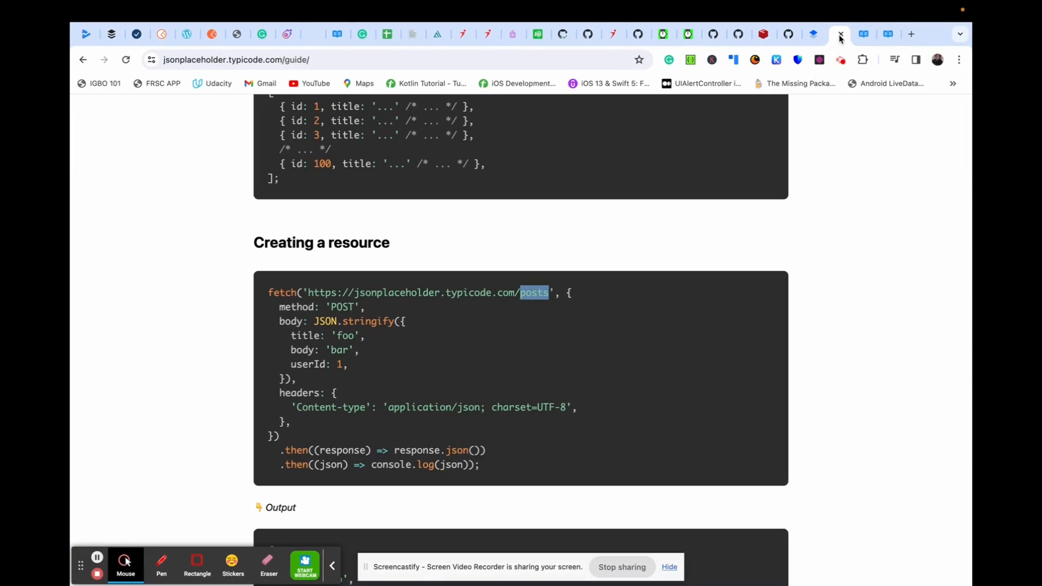
pyautogui.click(240, 303)
pyautogui.scroll(7, 240, 303)
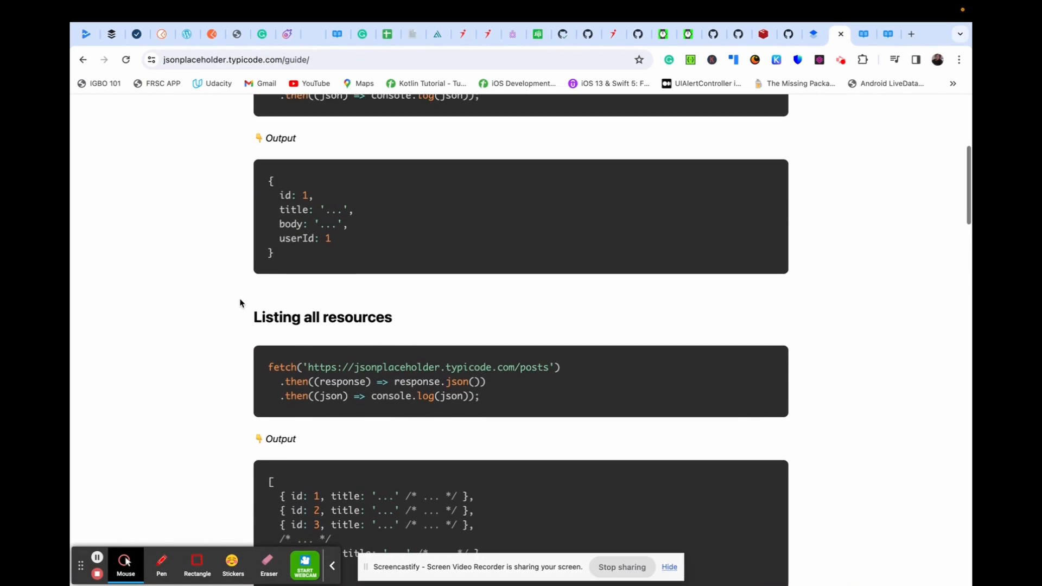
pyautogui.scroll(-1, 240, 303)
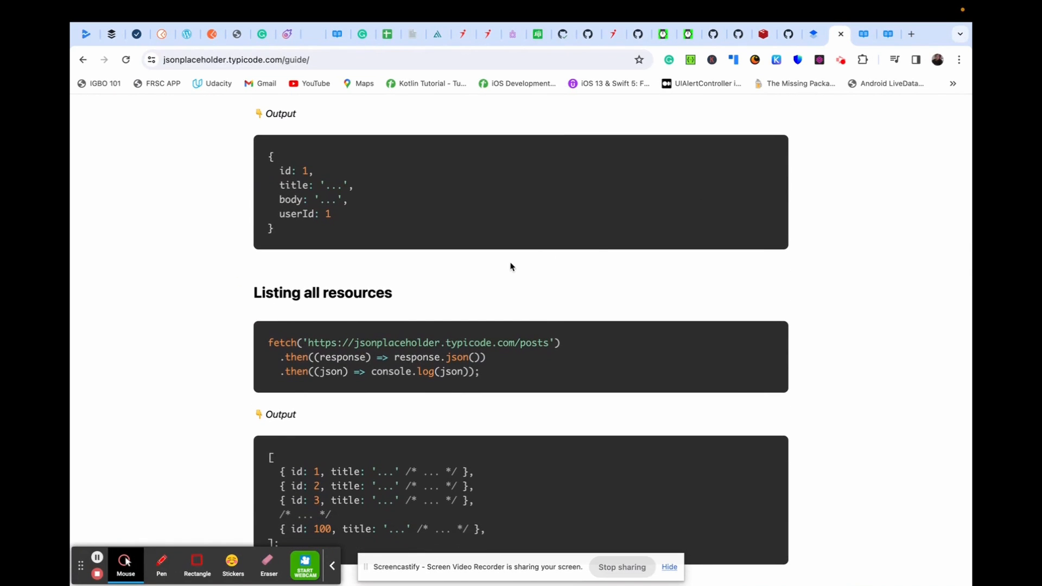
pyautogui.moveTo(394, 295); pyautogui.dragTo(305, 294)
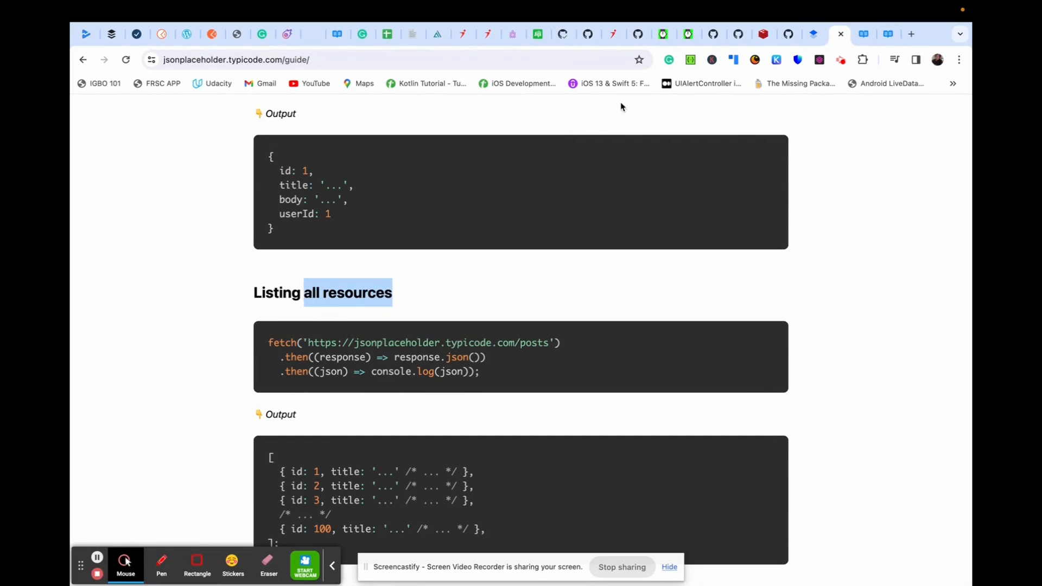
# Return to the ReadMe editor and add a new page to the JSONPLACEHOLDER section of the API Reference
pyautogui.click(863, 34)
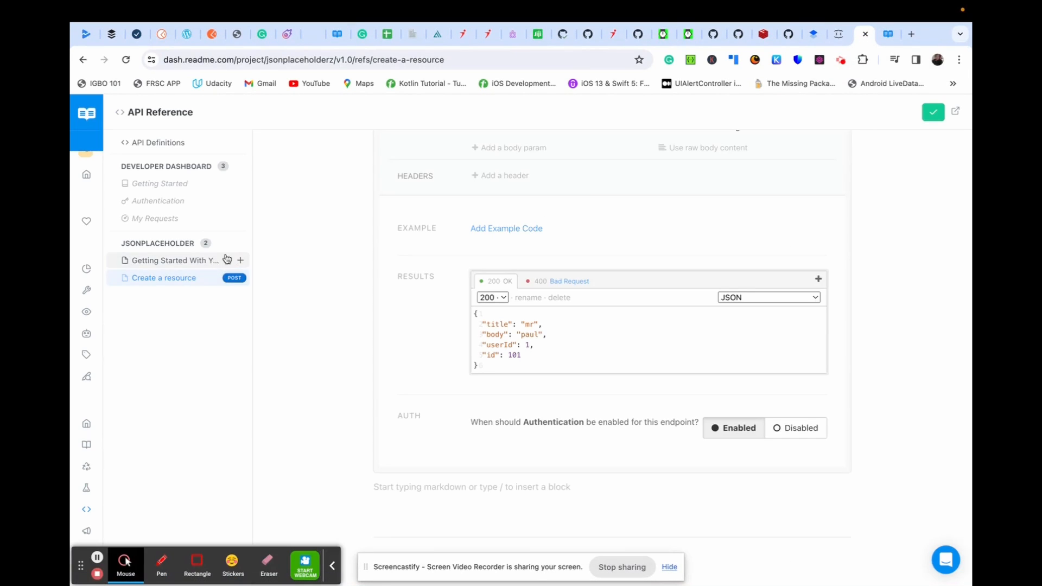
pyautogui.click(240, 246)
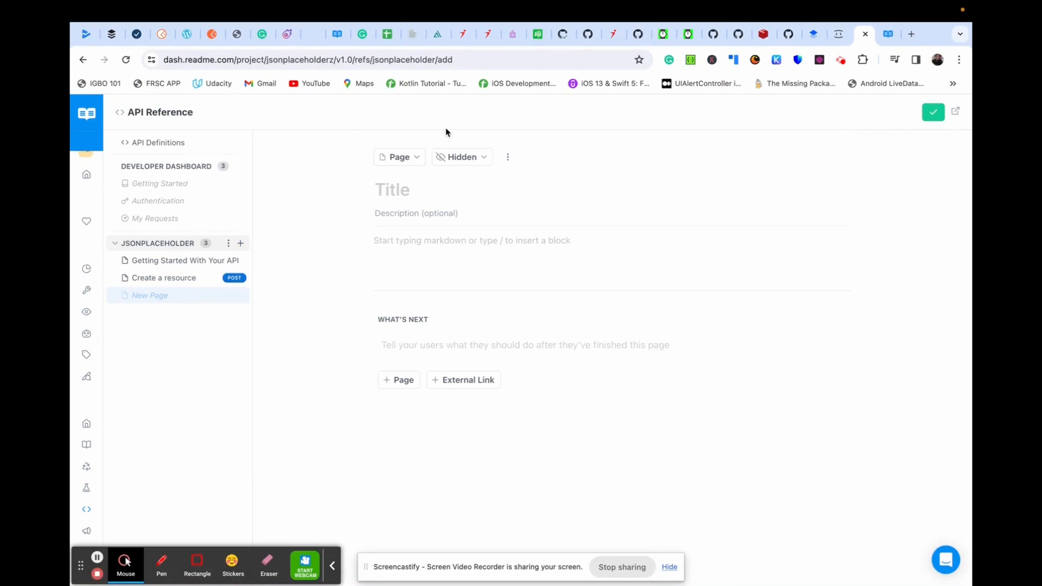
pyautogui.click(163, 563)
pyautogui.moveTo(368, 138)
pyautogui.mouseDown()
pyautogui.moveTo(351, 147)
pyautogui.moveTo(423, 163)
pyautogui.moveTo(421, 144)
pyautogui.mouseUp()
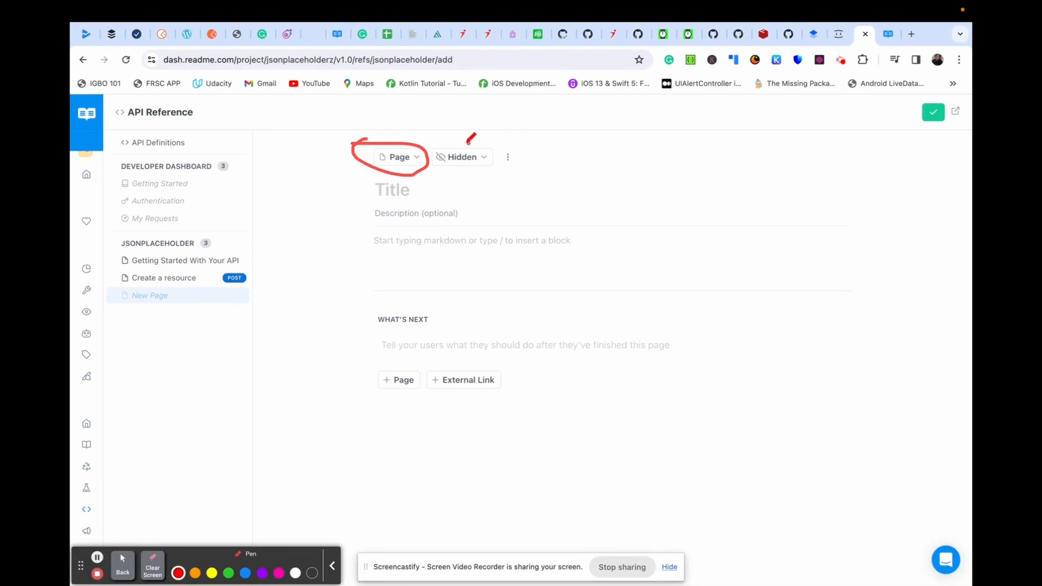
pyautogui.moveTo(469, 142)
pyautogui.mouseDown()
pyautogui.moveTo(422, 148)
pyautogui.moveTo(491, 162)
pyautogui.mouseUp()
pyautogui.moveTo(486, 142); pyautogui.dragTo(460, 143)
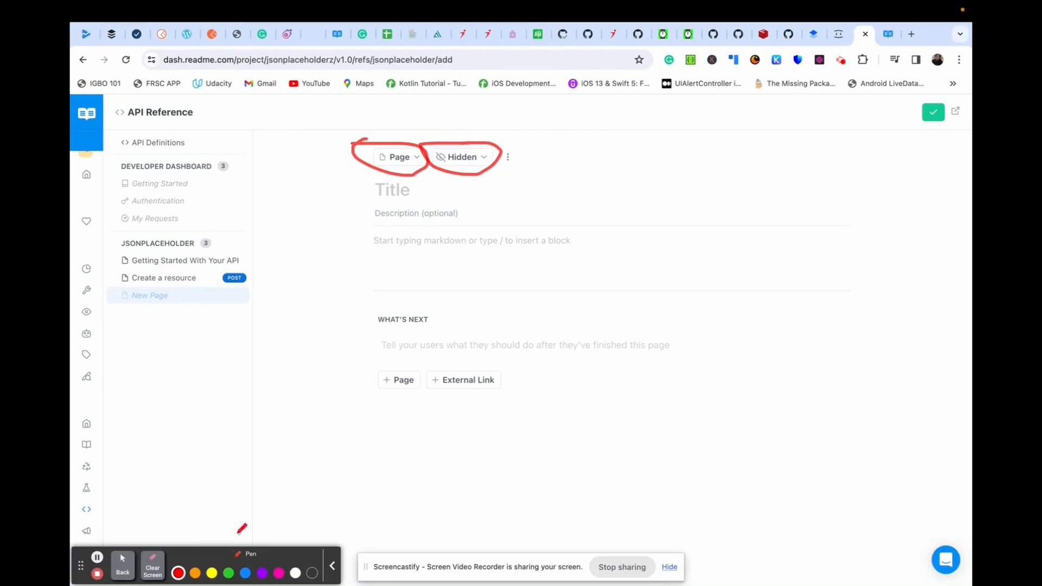
pyautogui.click(153, 567)
pyautogui.click(123, 567)
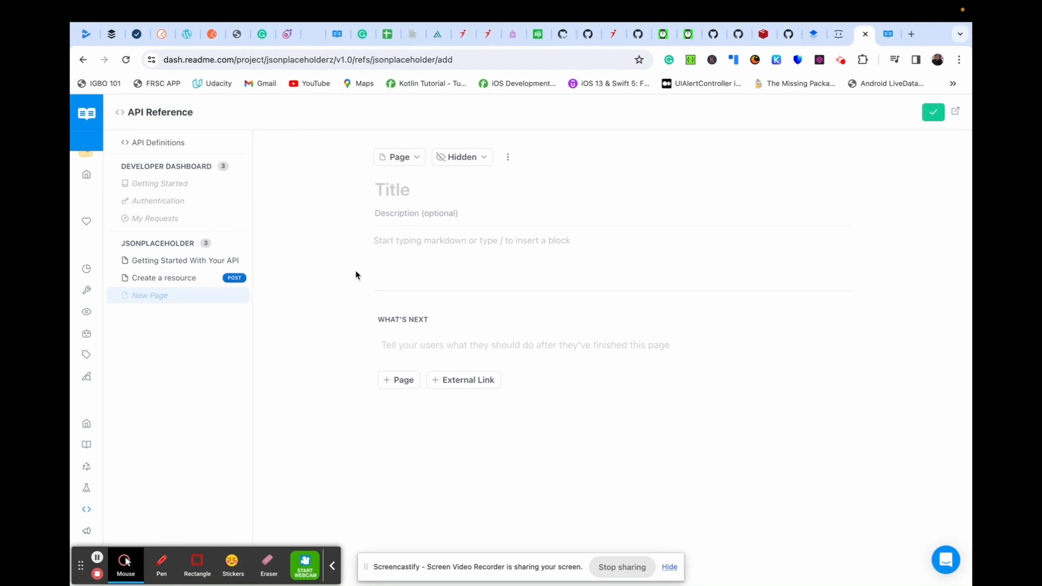
# Set the new page's type to API Endpoint and its visibility to Public
pyautogui.click(409, 156)
pyautogui.click(418, 219)
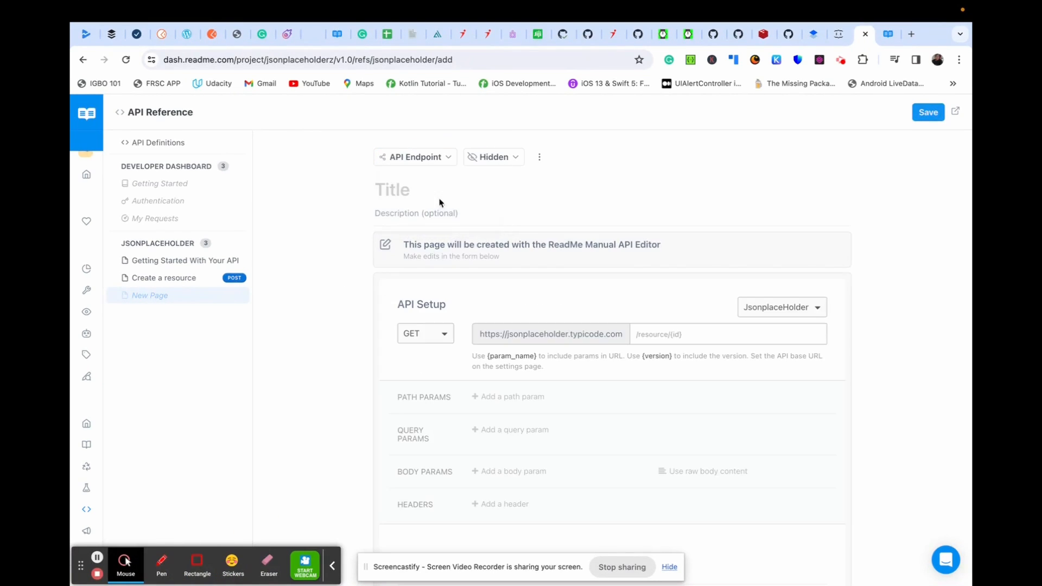
pyautogui.click(484, 156)
pyautogui.click(499, 183)
# Title the new page "List all resources" and enter the description "This endpoint list all resources"
pyautogui.click(455, 193)
pyautogui.write('Li')
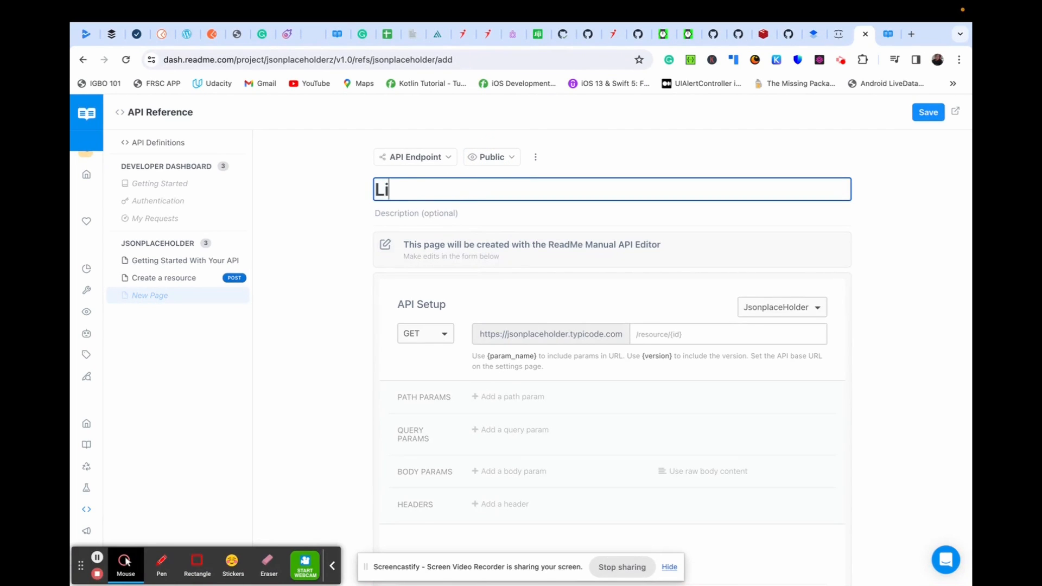
pyautogui.write('st all resources')
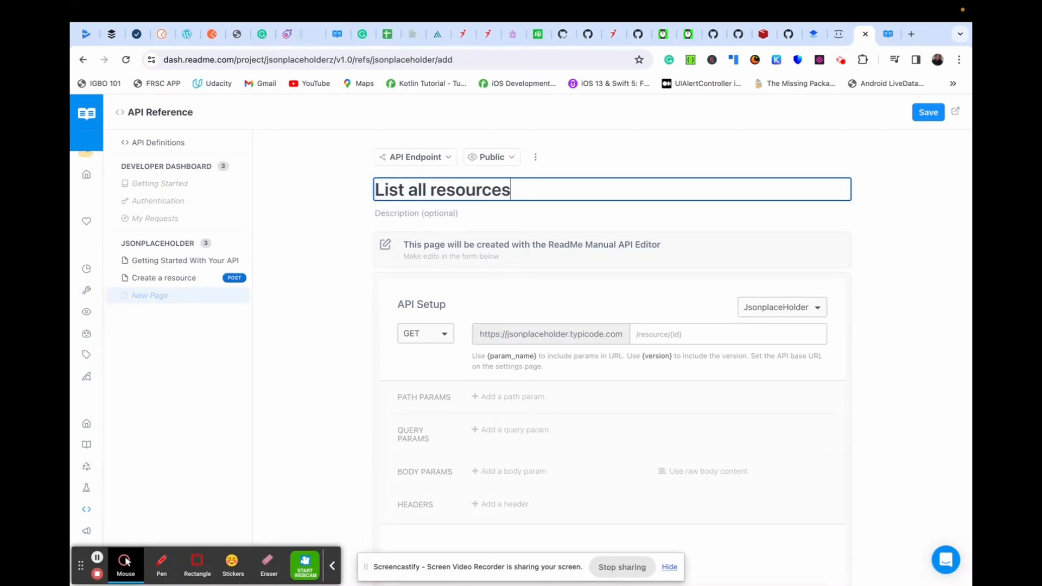
pyautogui.click(446, 213)
pyautogui.write('This endpoint list')
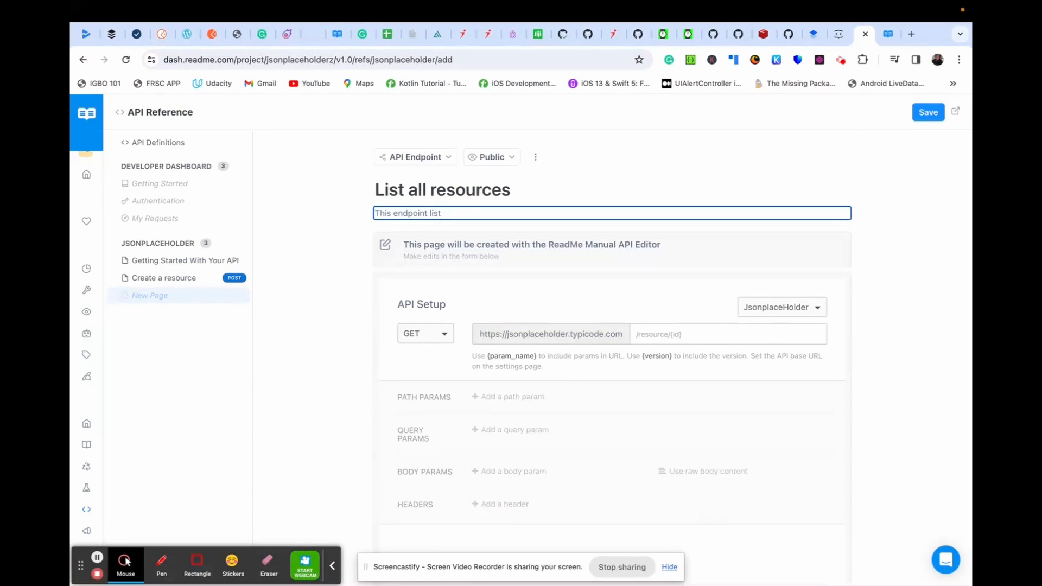
pyautogui.write('all resources')
# Check the request URL in the JSONPlaceholder guide, set the GET endpoint's path to "posts" and save the page
pyautogui.click(841, 34)
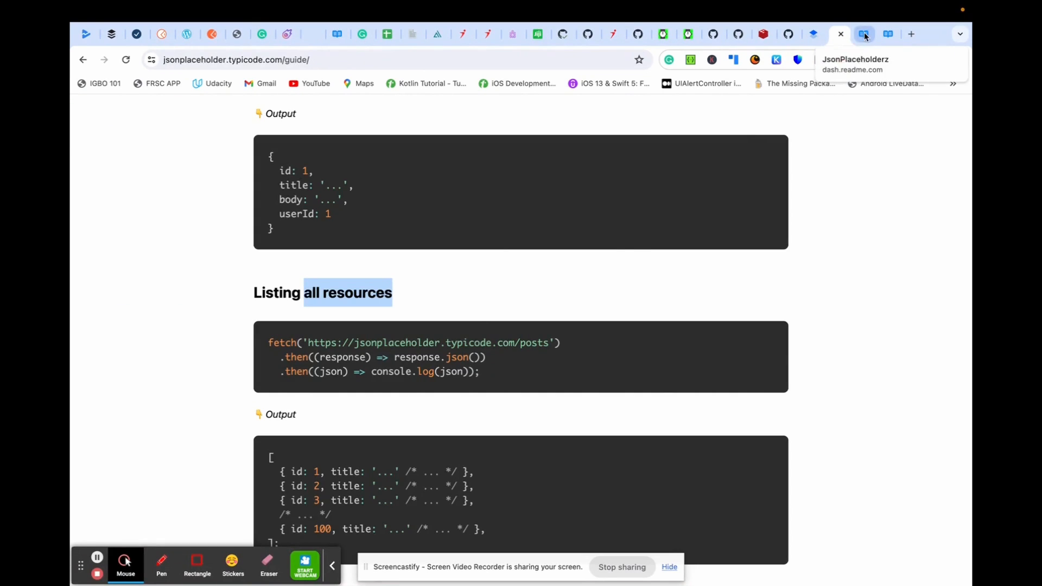
pyautogui.click(861, 35)
pyautogui.click(664, 331)
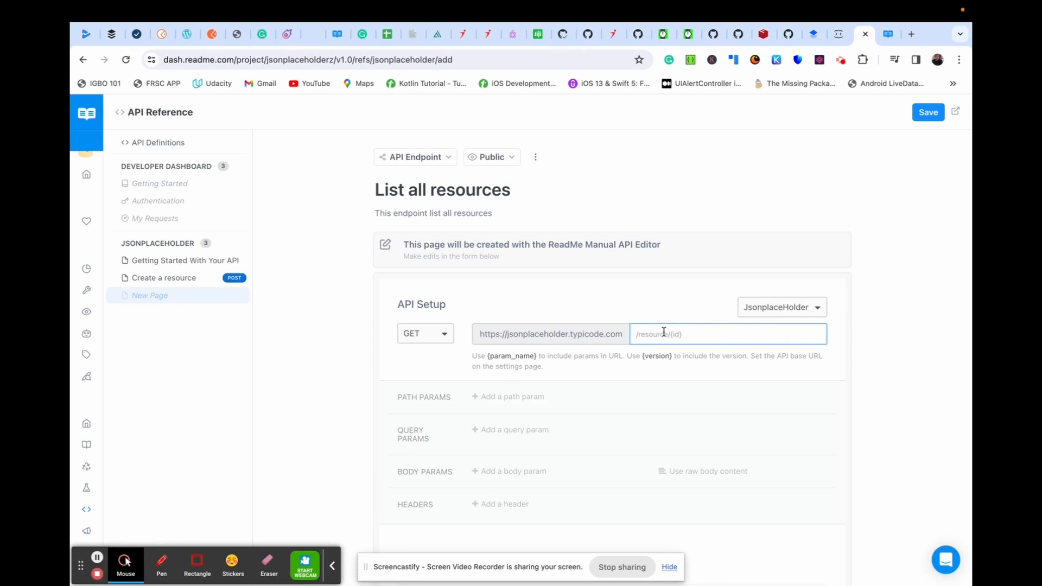
pyautogui.write('posts')
pyautogui.scroll(-1, 595, 400)
pyautogui.click(877, 318)
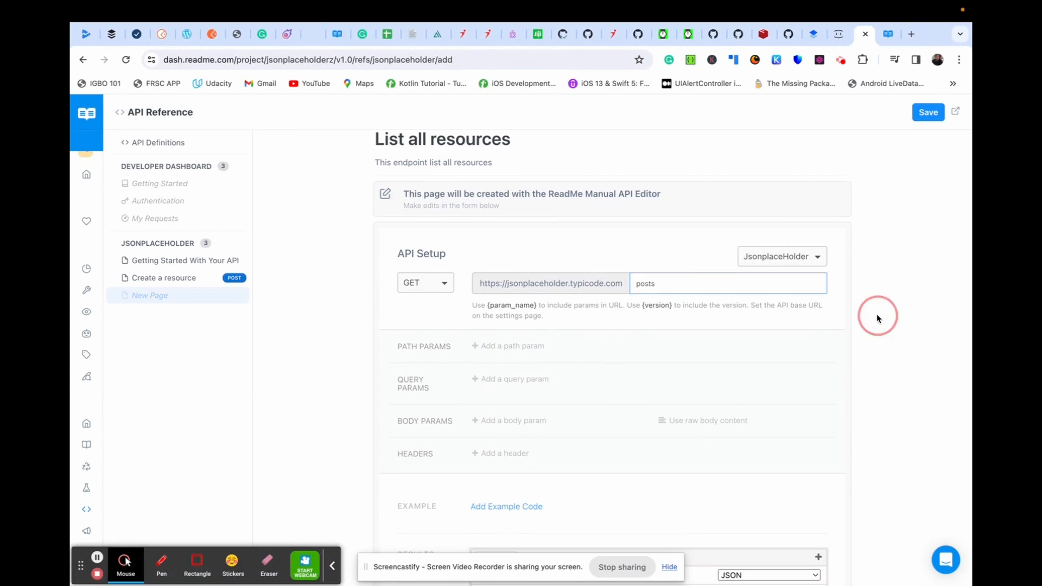
pyautogui.scroll(-2, 877, 314)
pyautogui.scroll(4, 877, 315)
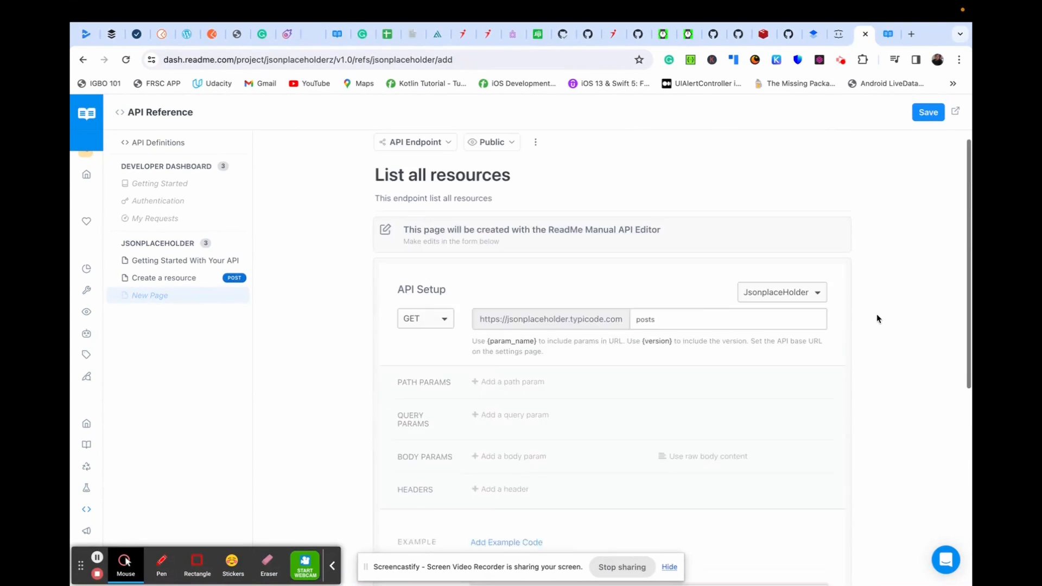
pyautogui.click(929, 113)
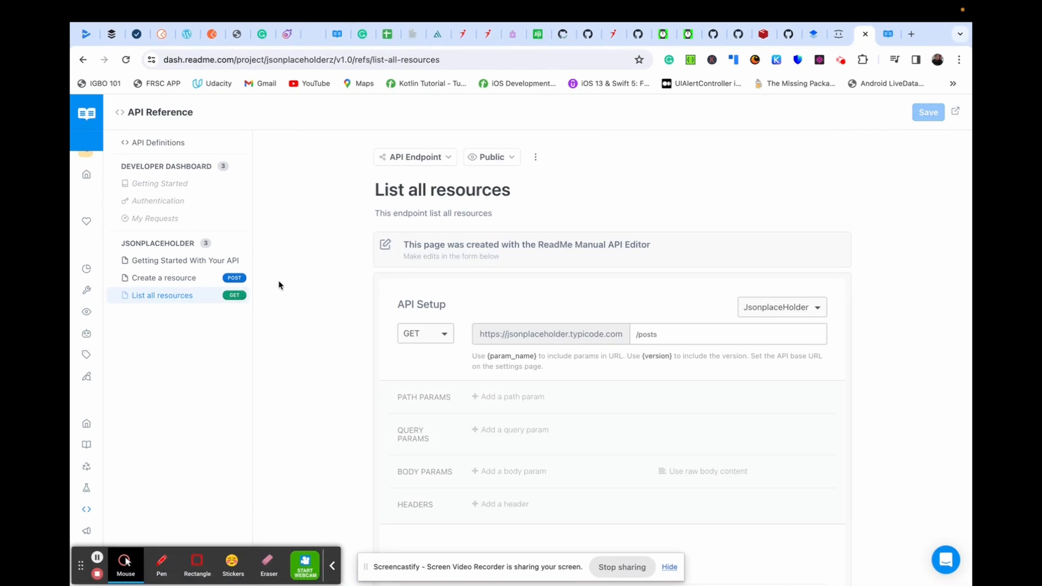
pyautogui.moveTo(240, 283)
pyautogui.click(161, 563)
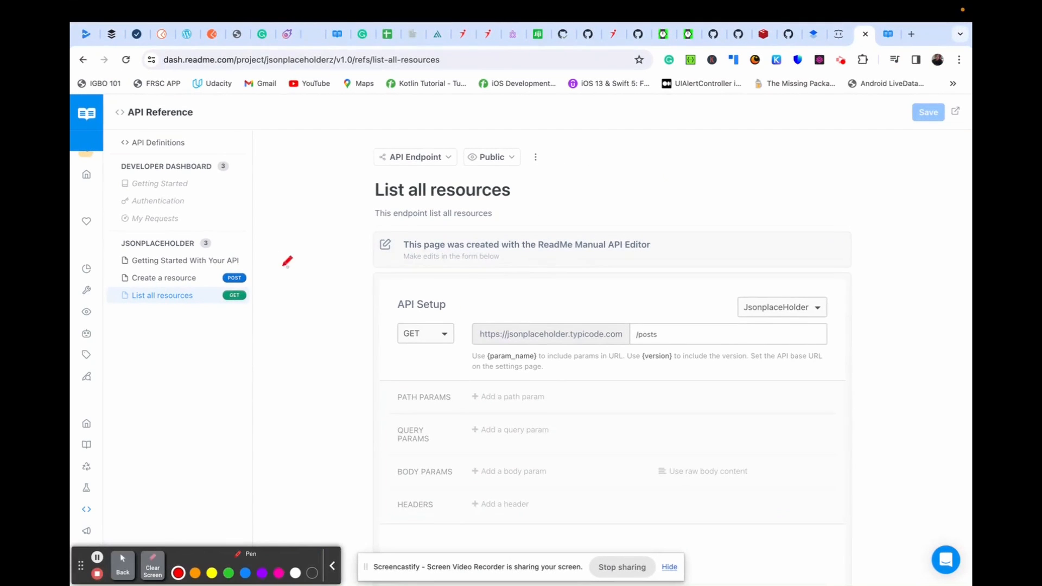
pyautogui.moveTo(247, 266)
pyautogui.mouseDown()
pyautogui.moveTo(219, 273)
pyautogui.moveTo(247, 288)
pyautogui.moveTo(252, 264)
pyautogui.moveTo(230, 291)
pyautogui.moveTo(234, 315)
pyautogui.moveTo(270, 296)
pyautogui.moveTo(242, 284)
pyautogui.mouseUp()
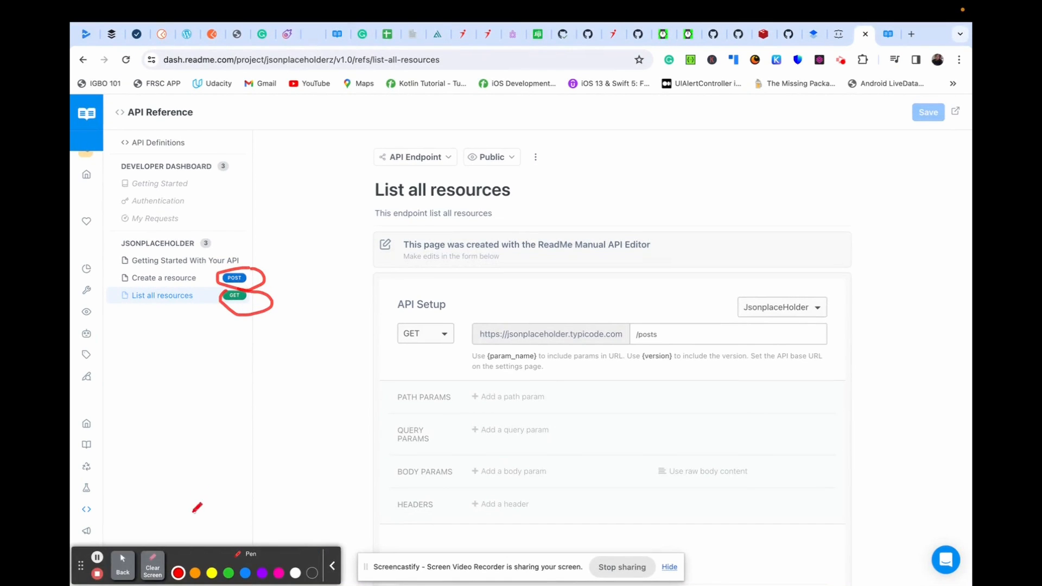
pyautogui.click(152, 567)
pyautogui.click(128, 568)
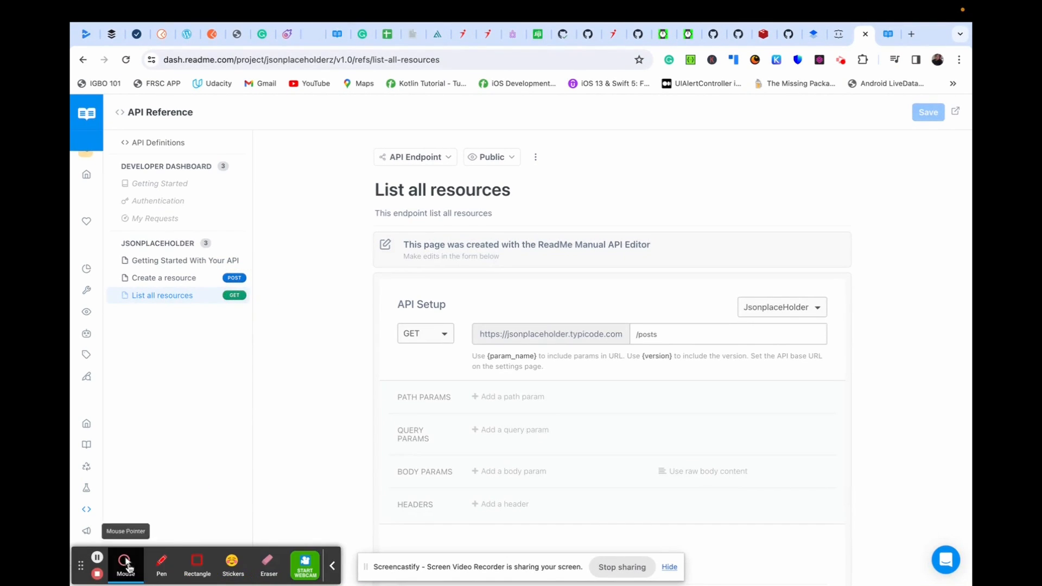
# Reload the published API reference and open its List all resources page
pyautogui.click(887, 36)
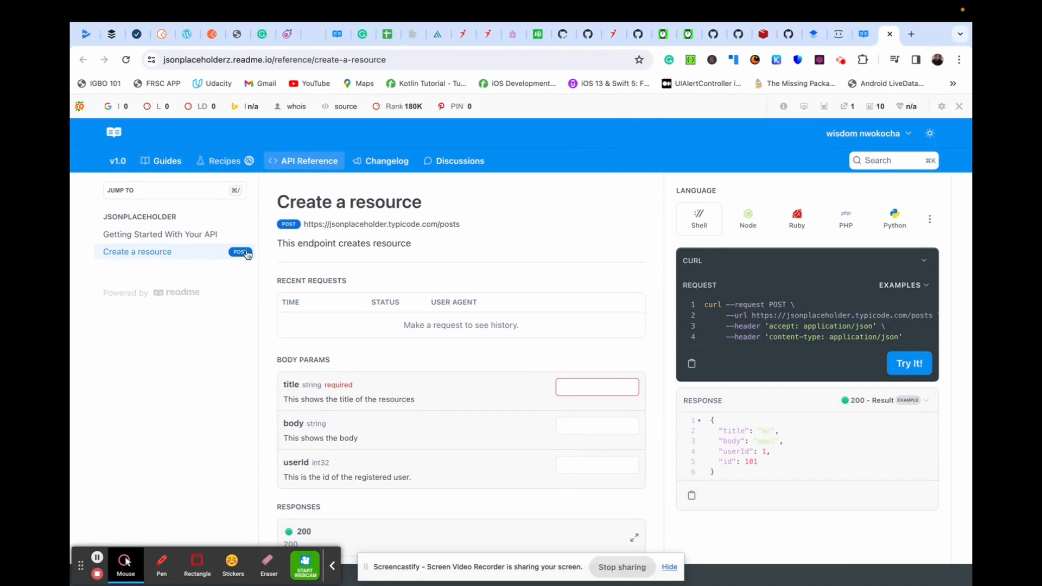
pyautogui.click(180, 258)
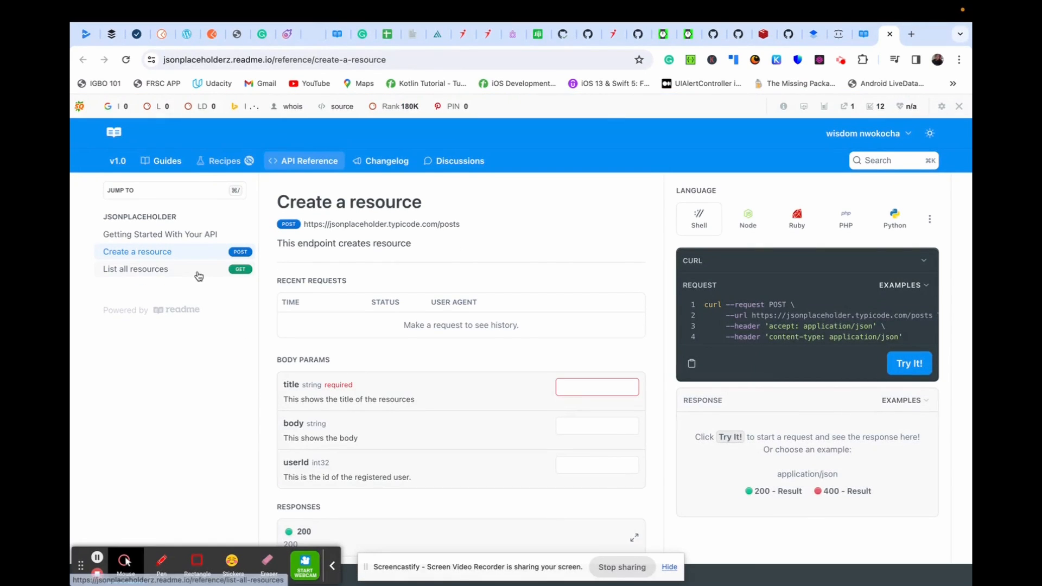
pyautogui.click(199, 270)
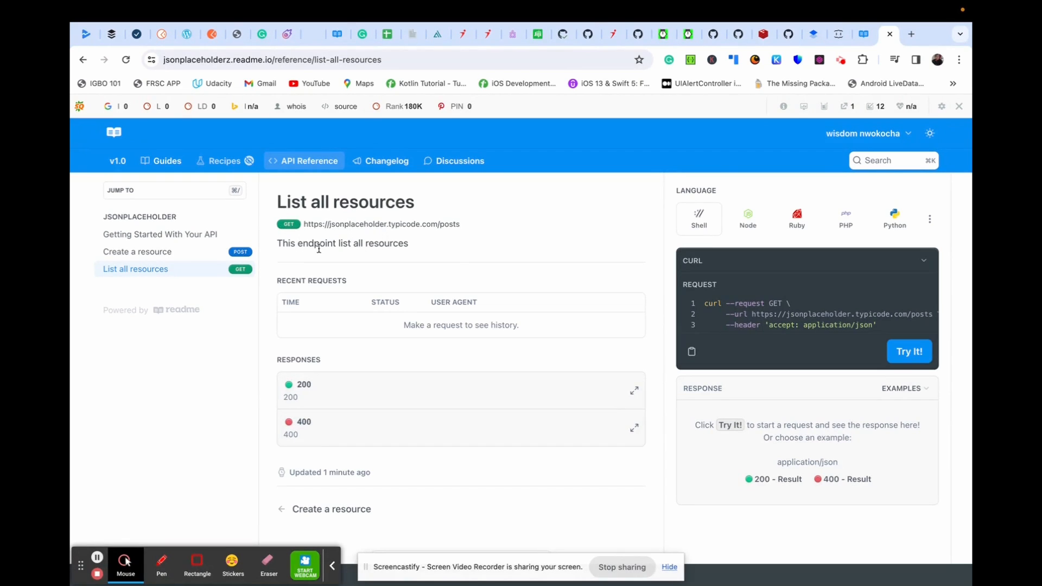
# Send the sample GET request from the published List all resources page and copy the full JSON response
pyautogui.click(910, 350)
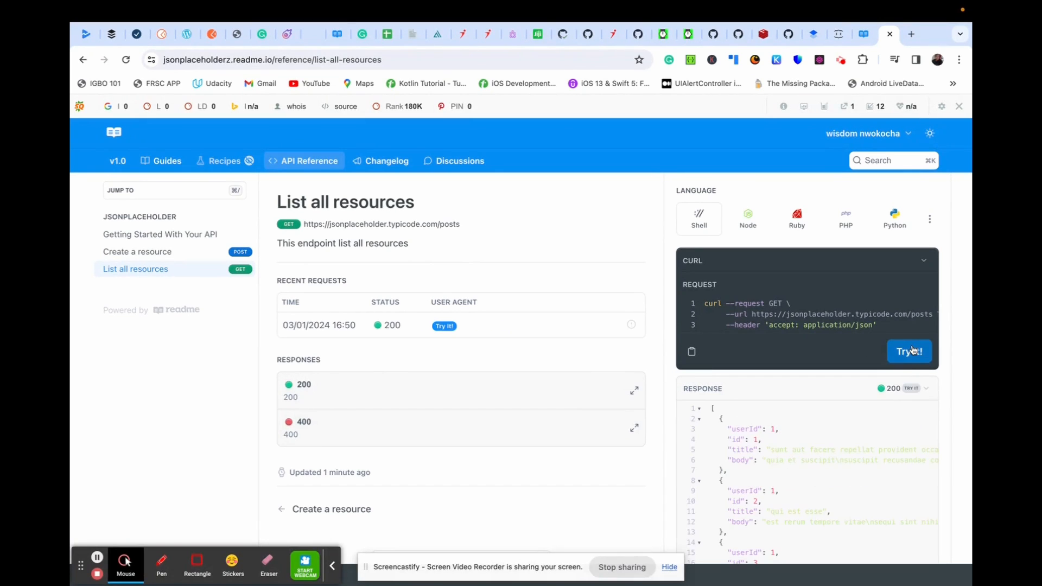
pyautogui.scroll(-5, 844, 437)
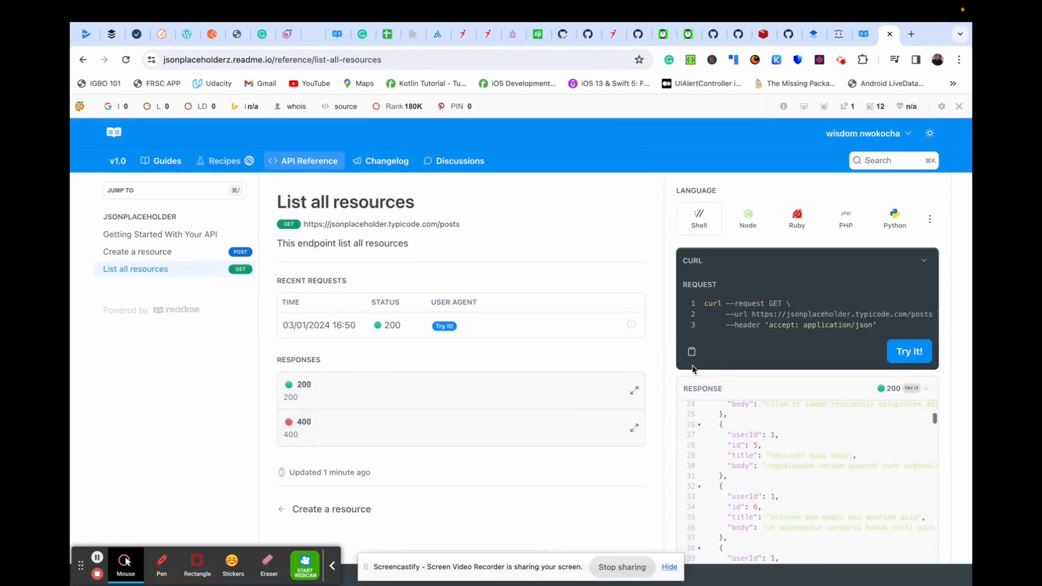
pyautogui.scroll(-3, 673, 401)
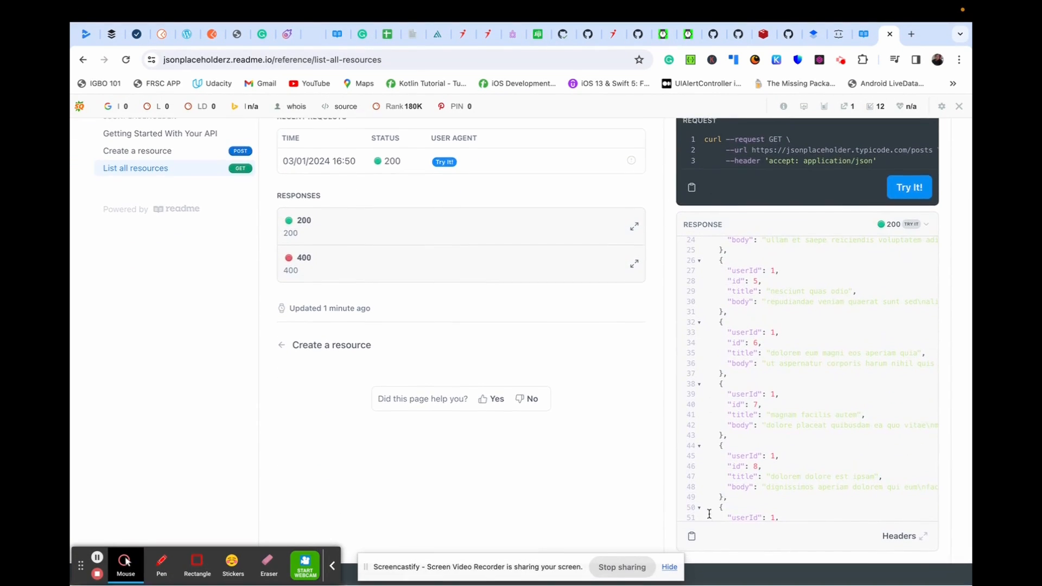
pyautogui.click(691, 536)
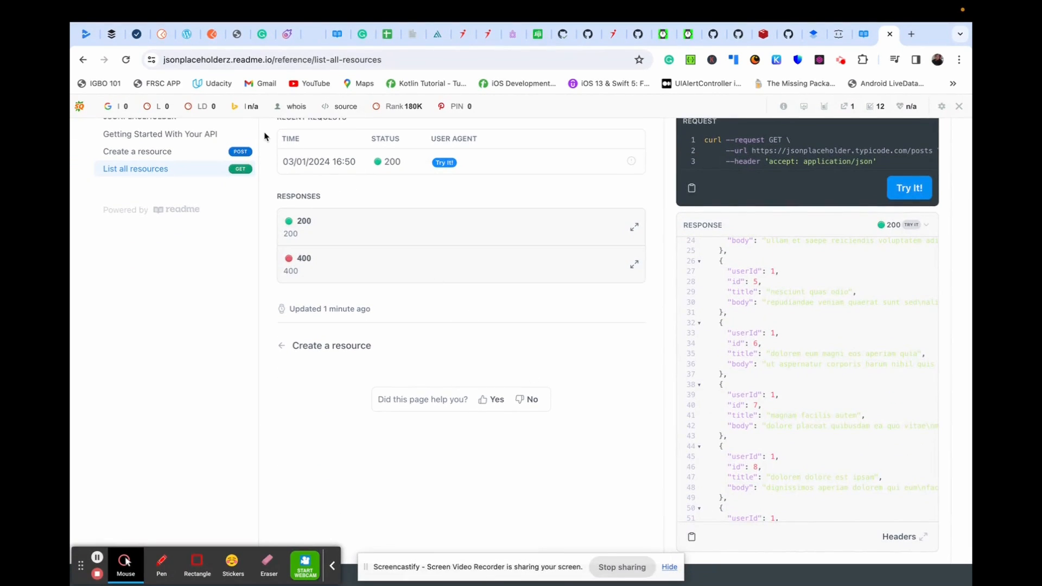
# Reload the published List all resources page and view the example response for the 200 result
pyautogui.press('super+r')
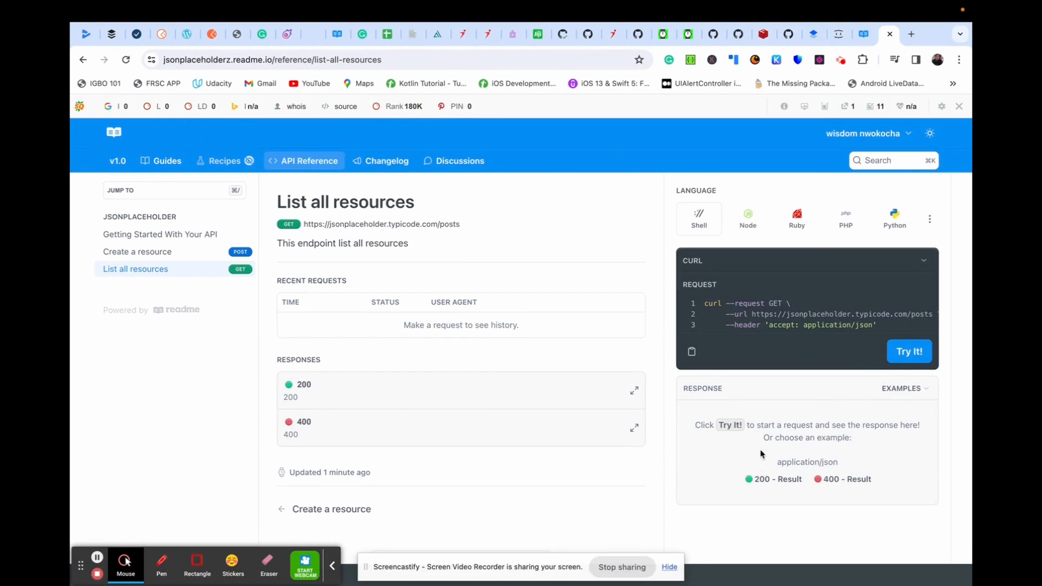
pyautogui.click(771, 479)
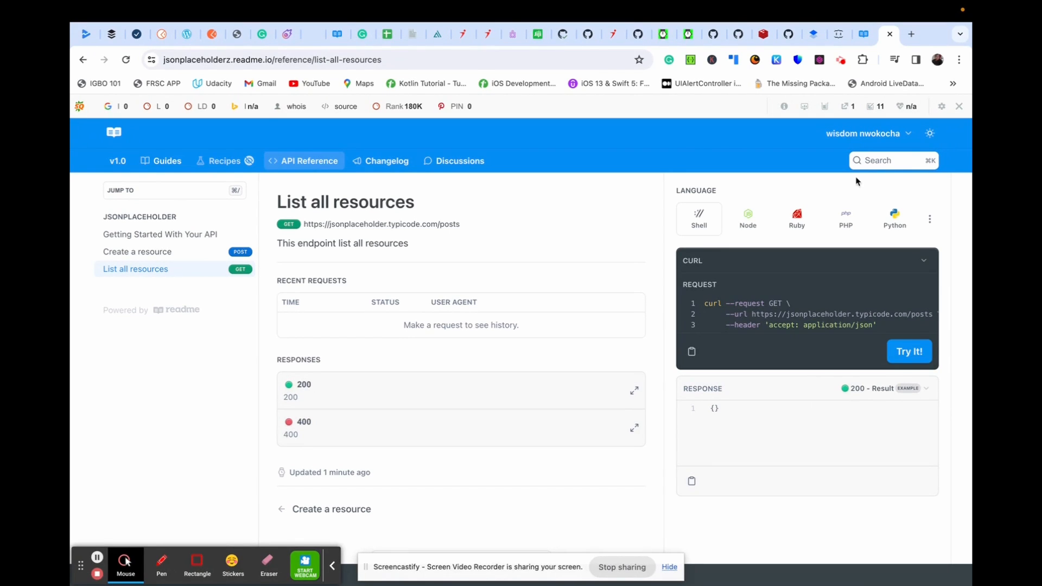
# In the ReadMe editor, examine the 200 and 400 results of the List all resources page and the available status codes
pyautogui.click(865, 36)
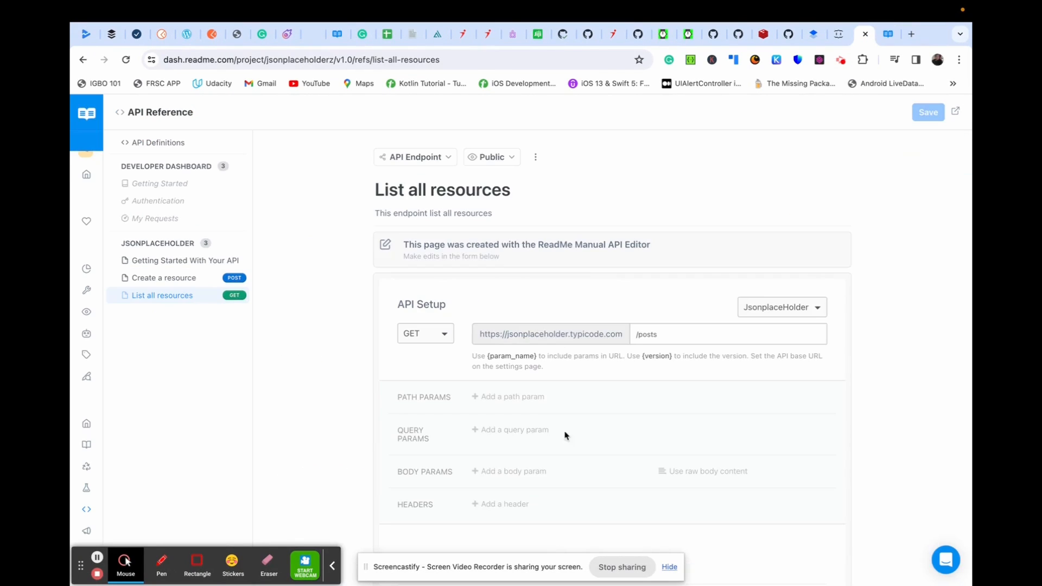
pyautogui.scroll(-3, 564, 434)
pyautogui.scroll(-2, 463, 421)
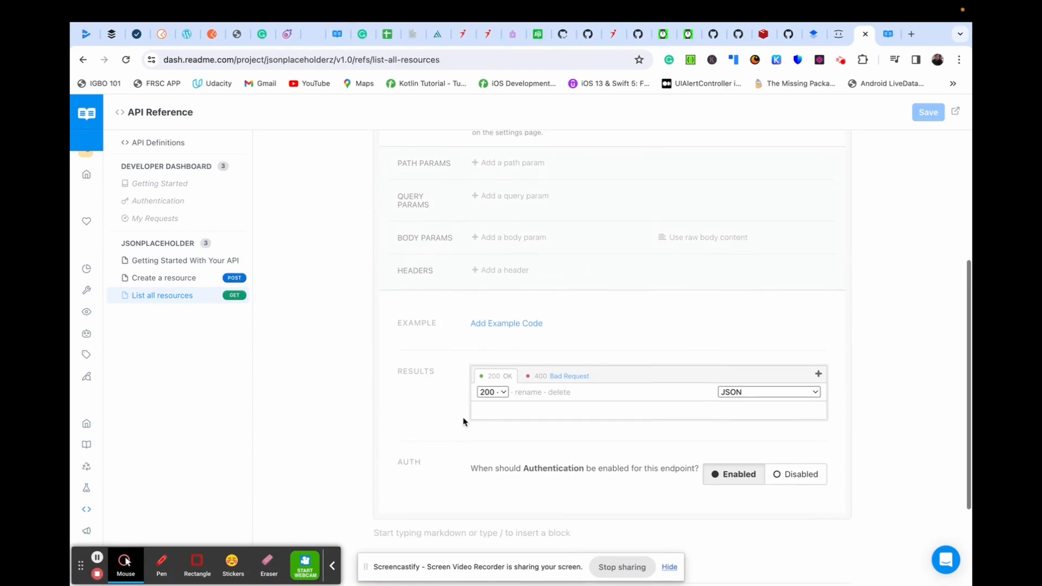
pyautogui.click(525, 378)
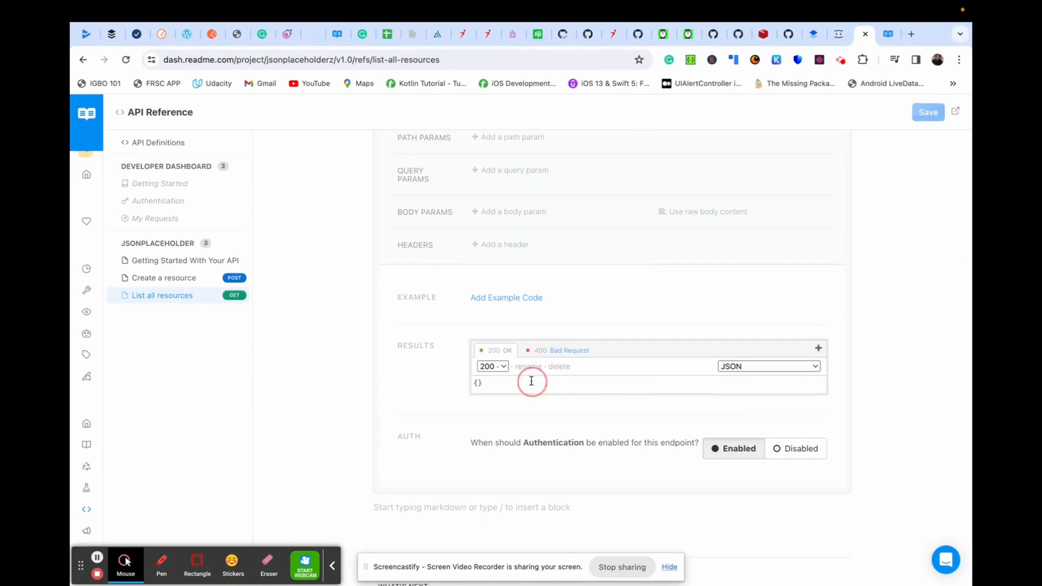
pyautogui.click(528, 381)
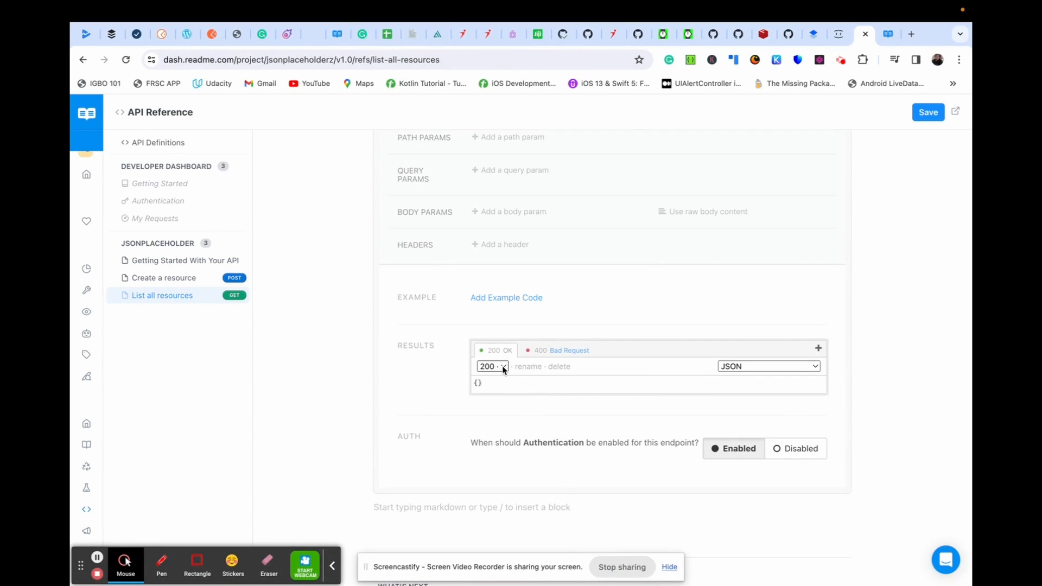
pyautogui.click(568, 349)
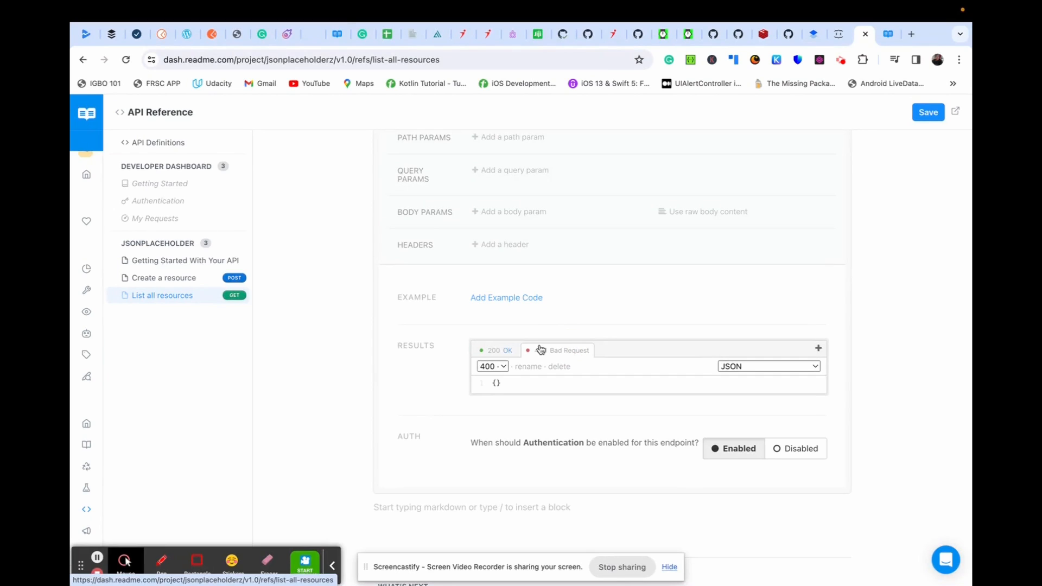
pyautogui.click(502, 353)
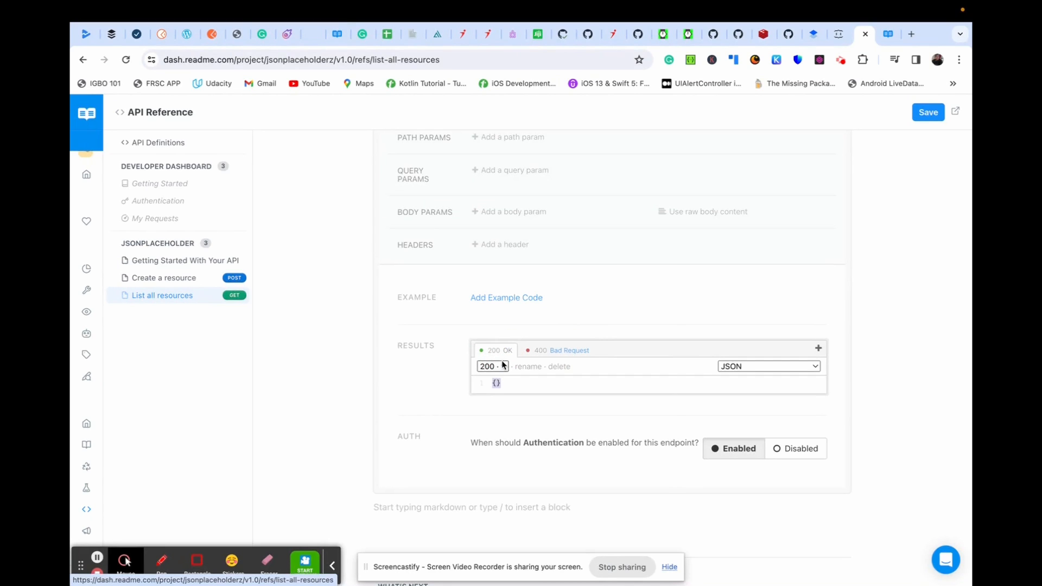
pyautogui.click(503, 366)
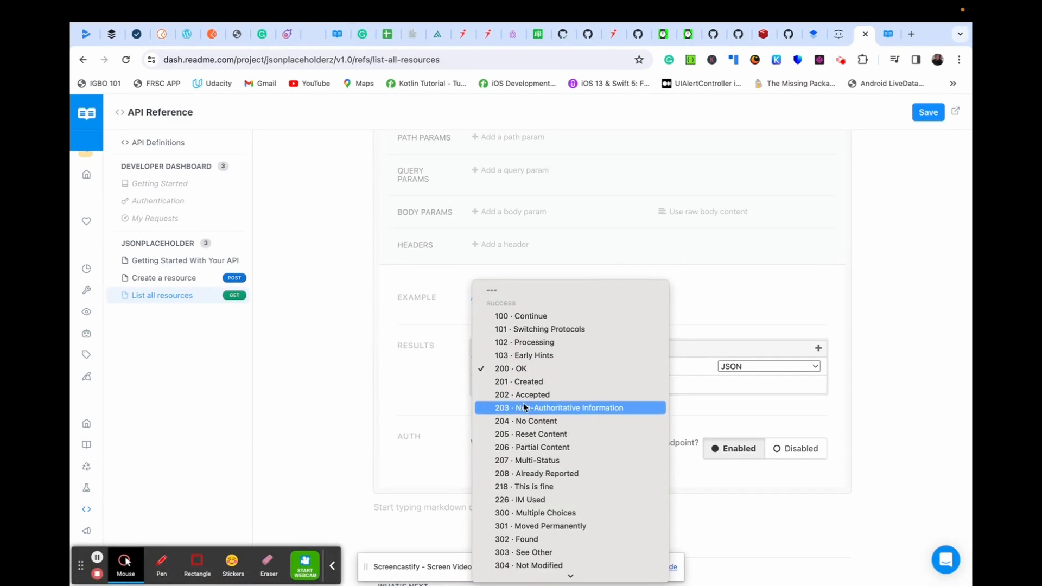
pyautogui.scroll(-10, 532, 406)
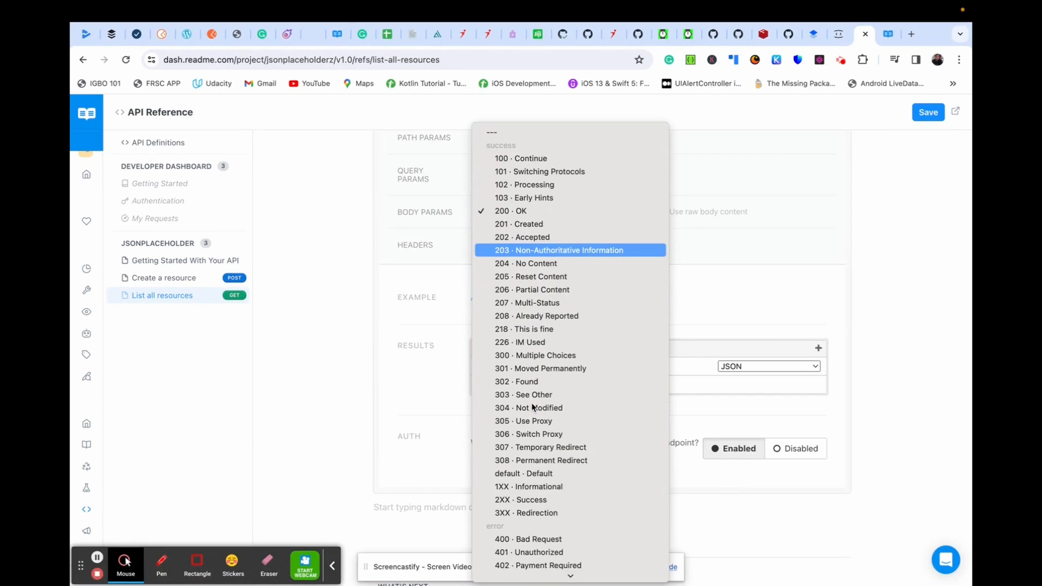
pyautogui.click(755, 277)
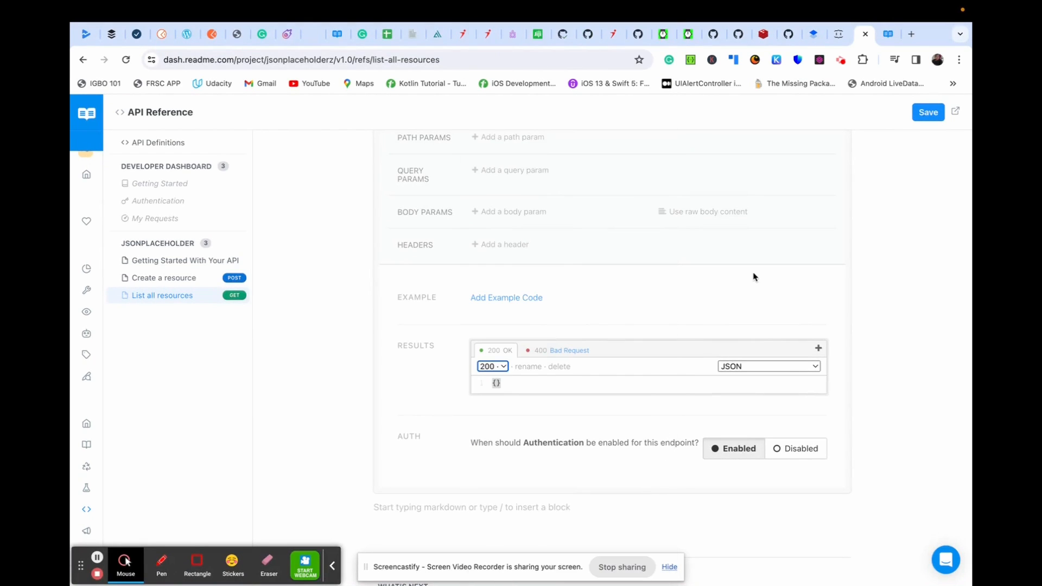
# Replace the empty 200 result of List all resources with the copied JSON response and save the page
pyautogui.click(508, 384)
pyautogui.press('BackSpace')
pyautogui.press('BackSpace')
pyautogui.hotkey('ctrl', 'v')
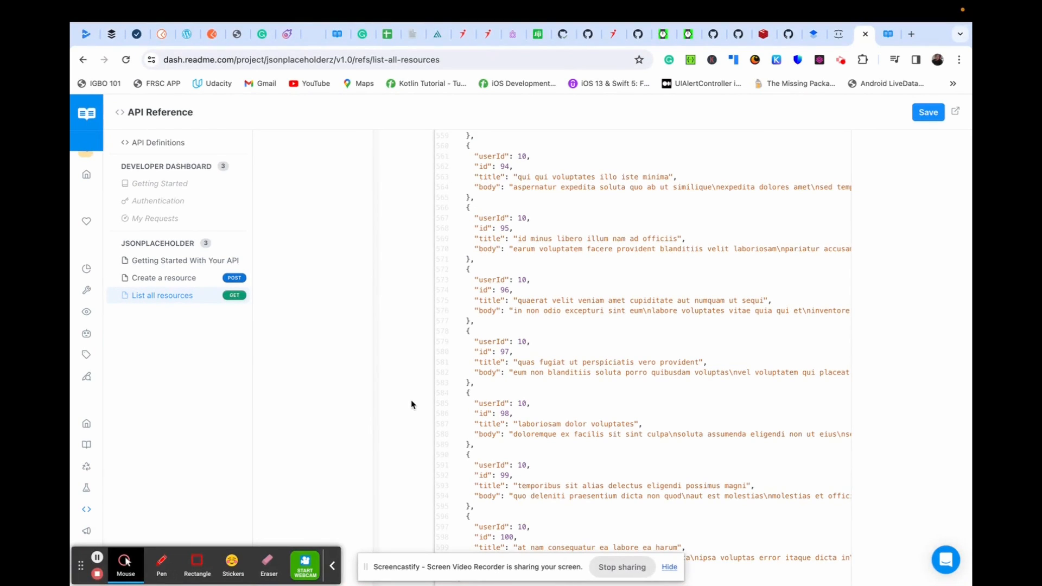
pyautogui.scroll(-5, 411, 404)
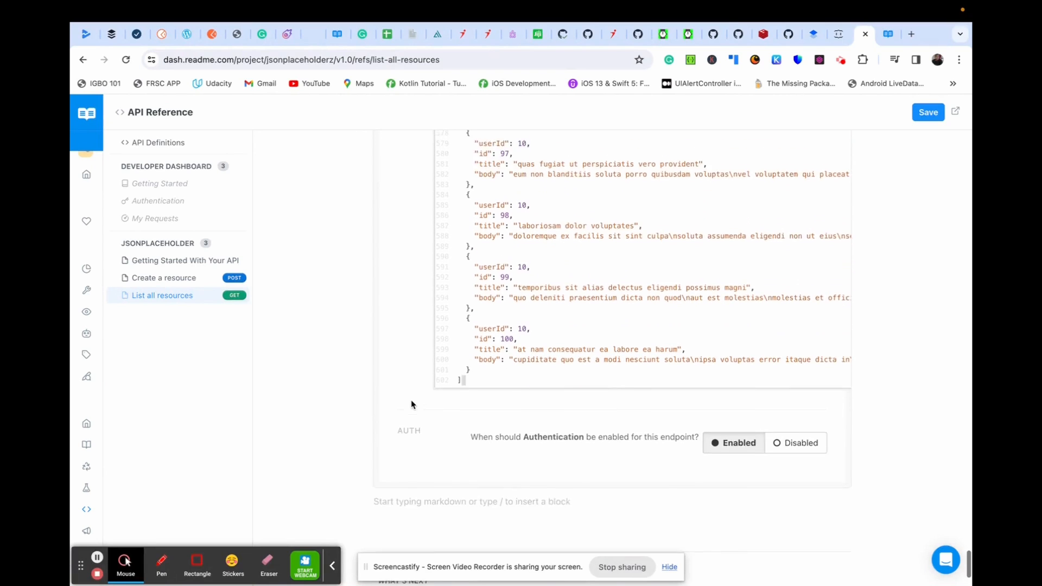
pyautogui.scroll(7, 449, 389)
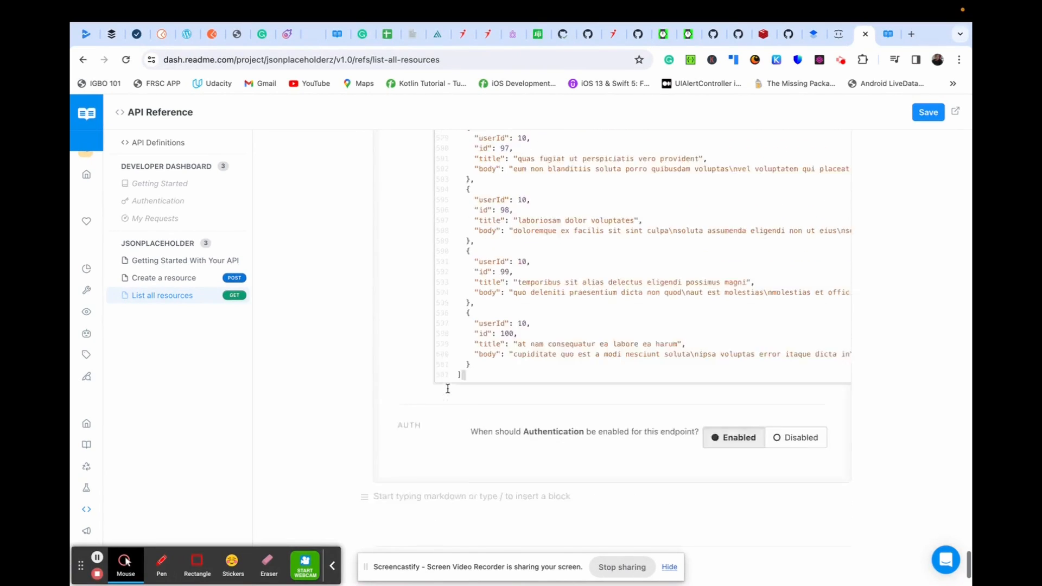
pyautogui.click(936, 116)
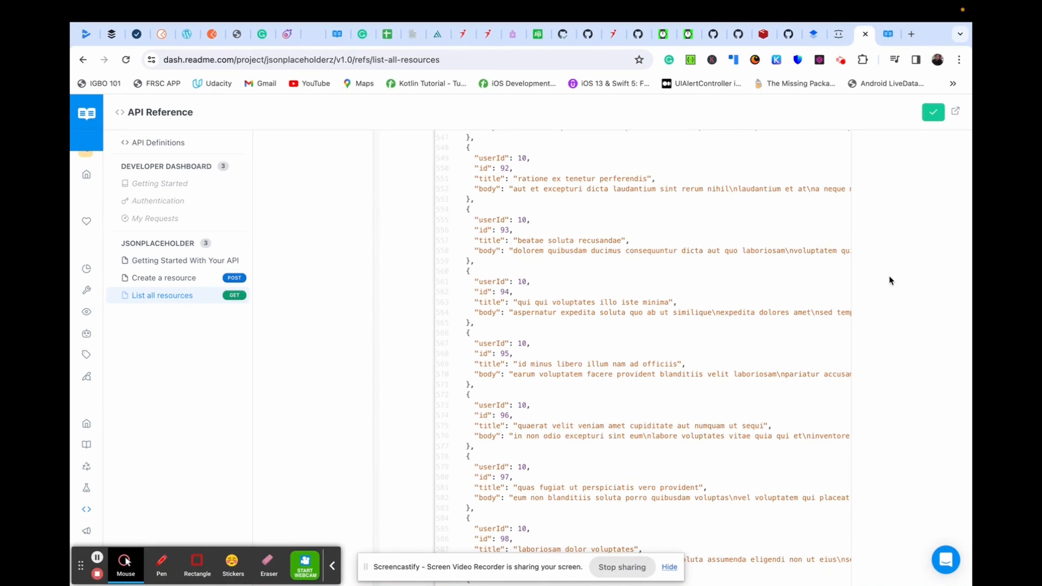
# Reload the published List all resources page and view its 200 example response
pyautogui.scroll(1, 889, 280)
pyautogui.scroll(20, 889, 281)
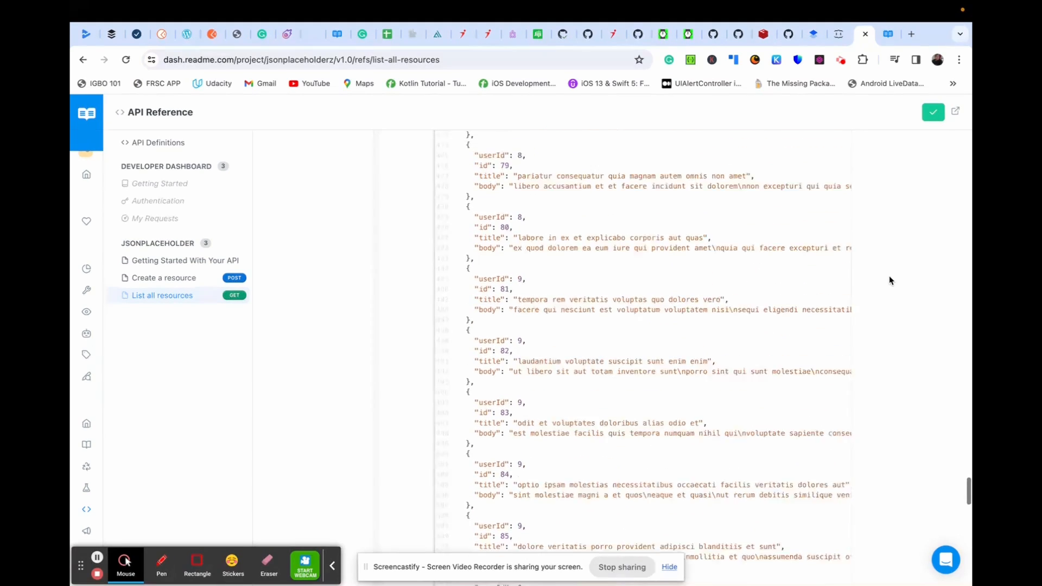
pyautogui.scroll(17, 890, 280)
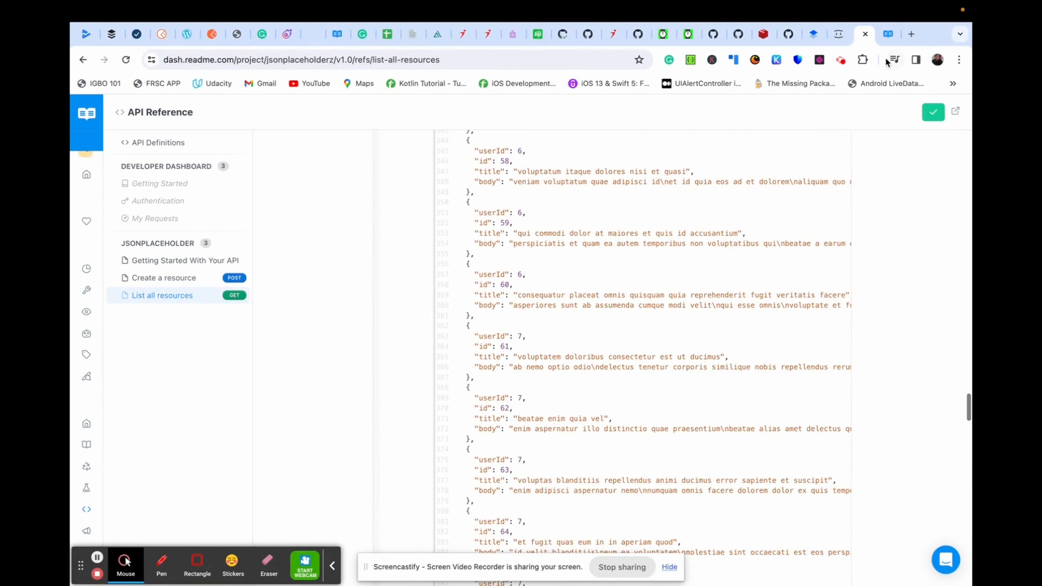
pyautogui.click(887, 35)
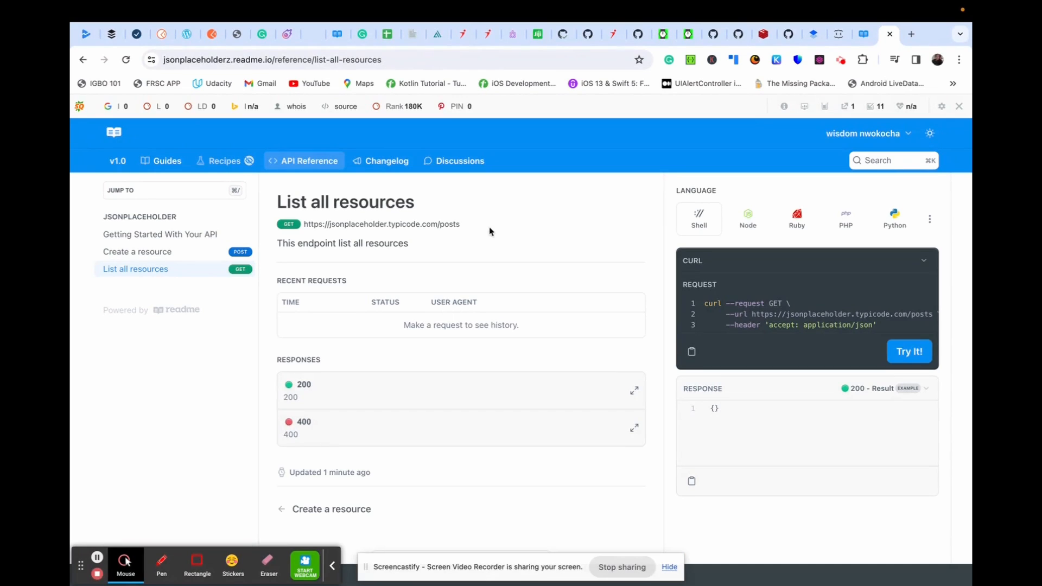
pyautogui.press('super+r')
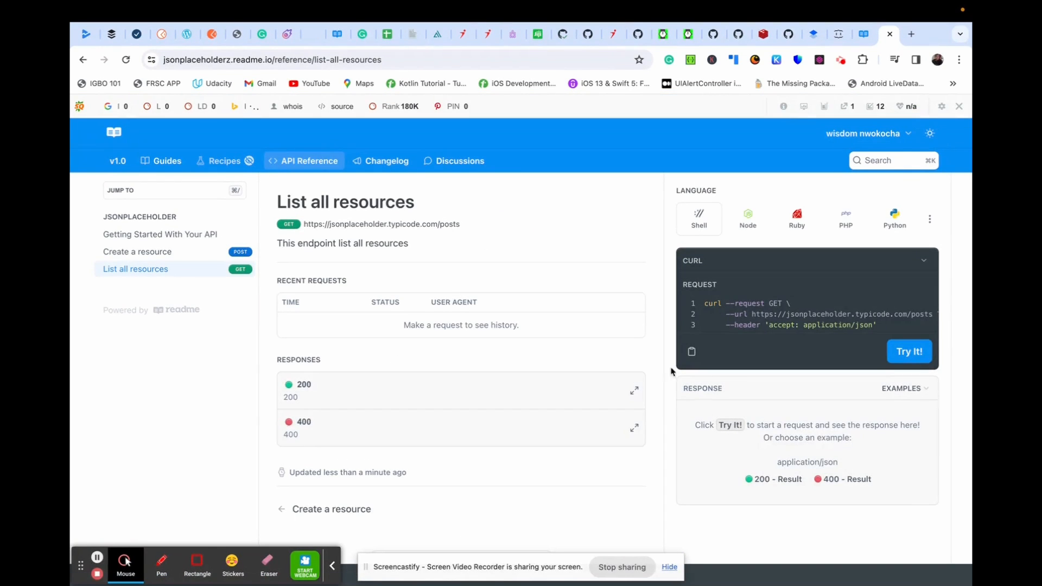
pyautogui.click(762, 480)
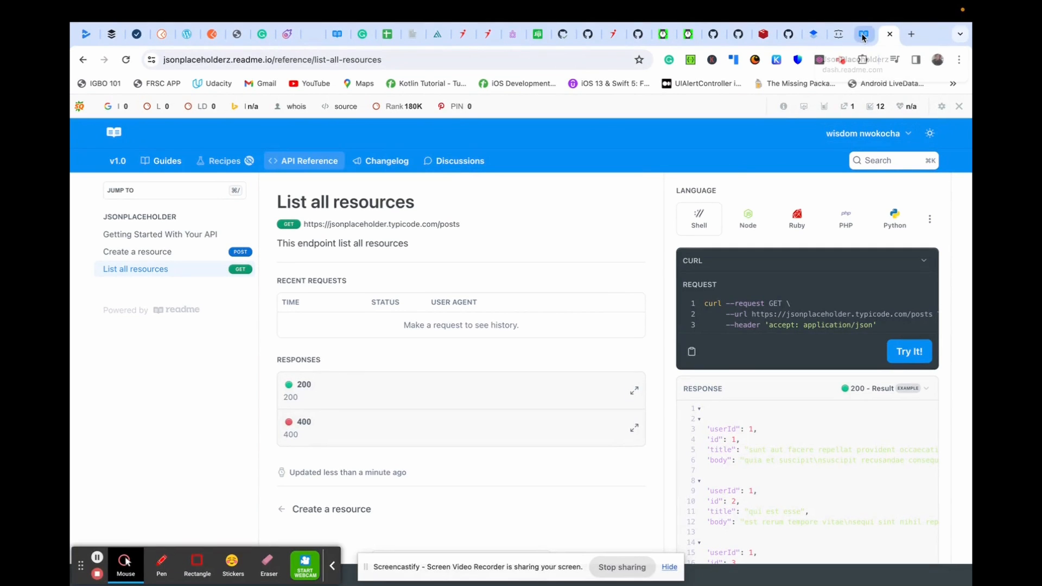
# Switch to Postman and create a blank collection named "Jsonplaceholder"
pyautogui.hotkey('ctrl', 'Right')
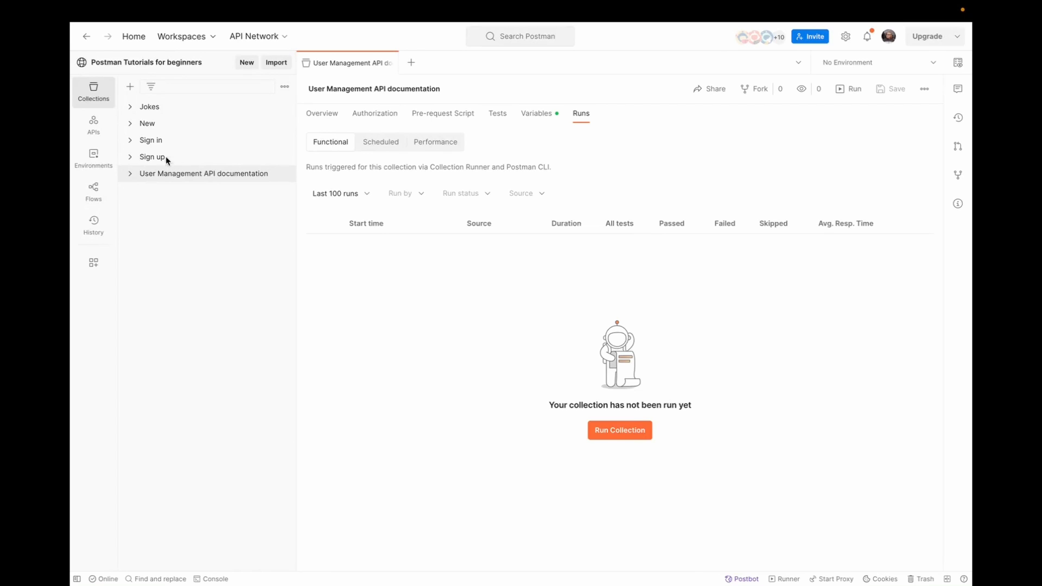
pyautogui.click(130, 87)
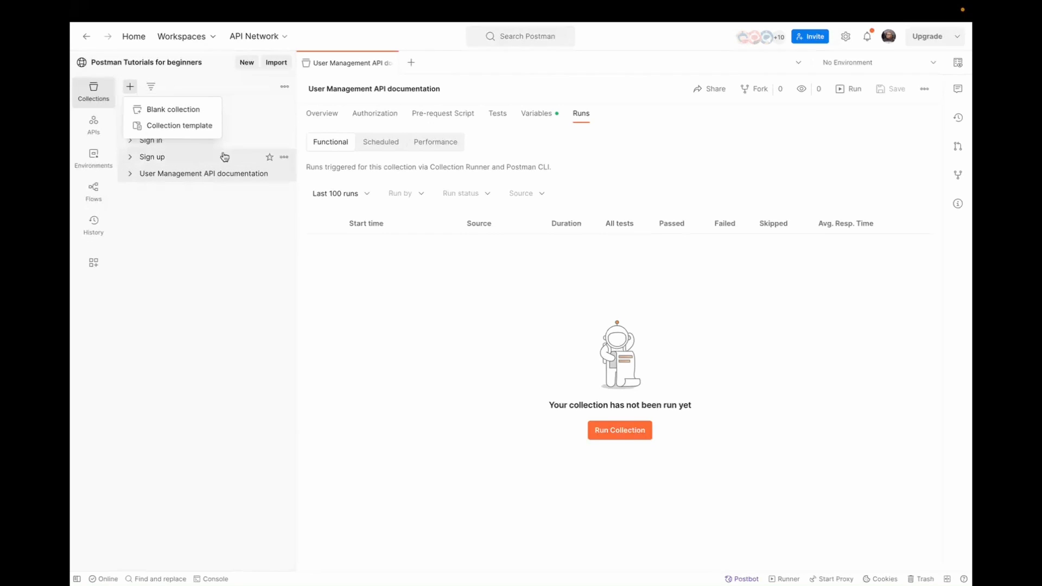
pyautogui.click(170, 109)
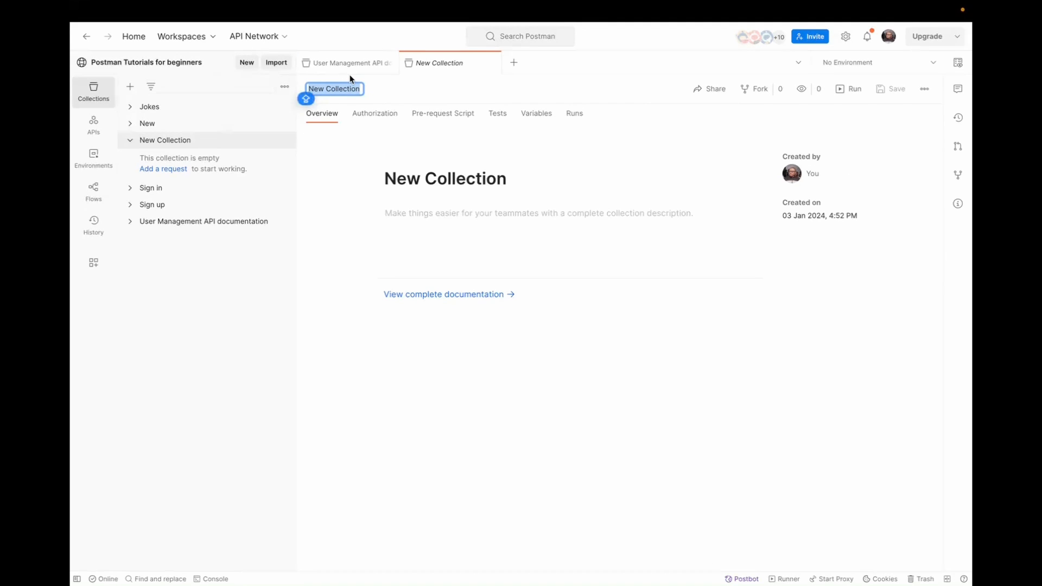
pyautogui.write('Jsonpl')
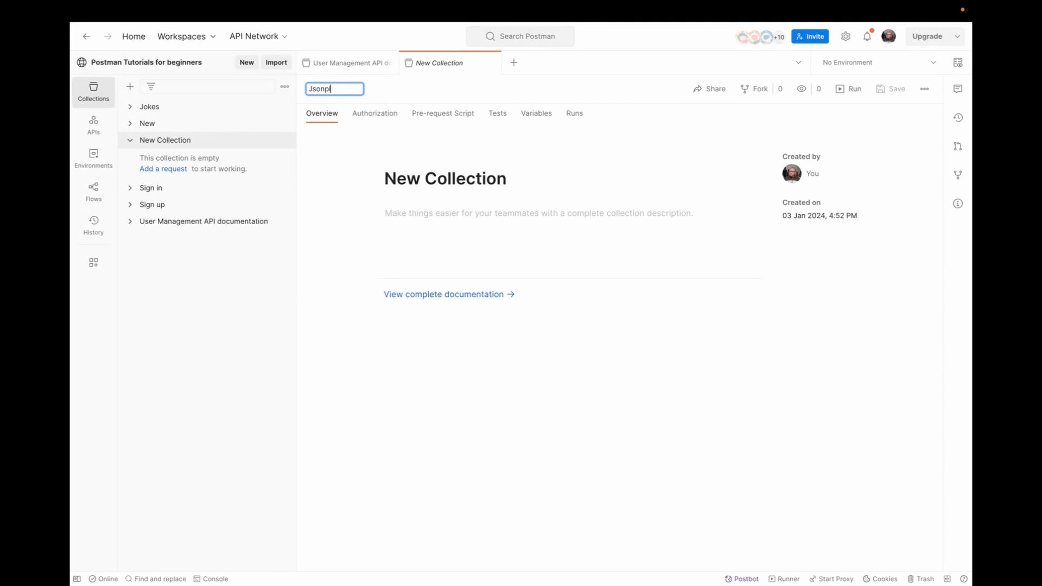
pyautogui.write('aceholder')
pyautogui.press('Return')
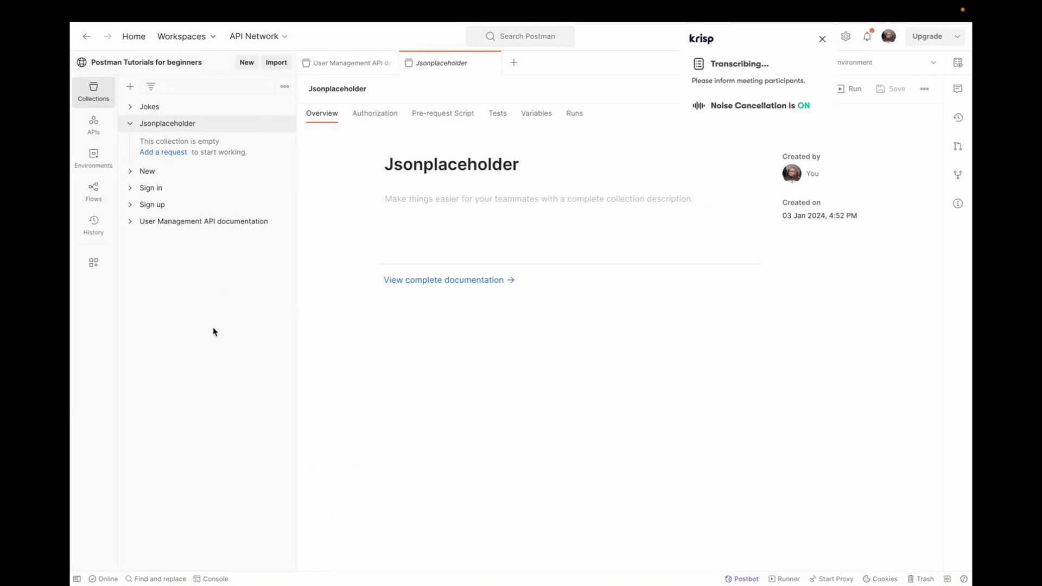
# Return to the JSONPlaceholder guide in the browser and find the "Creating a resource" section
pyautogui.hotkey('ctrl', 'Left')
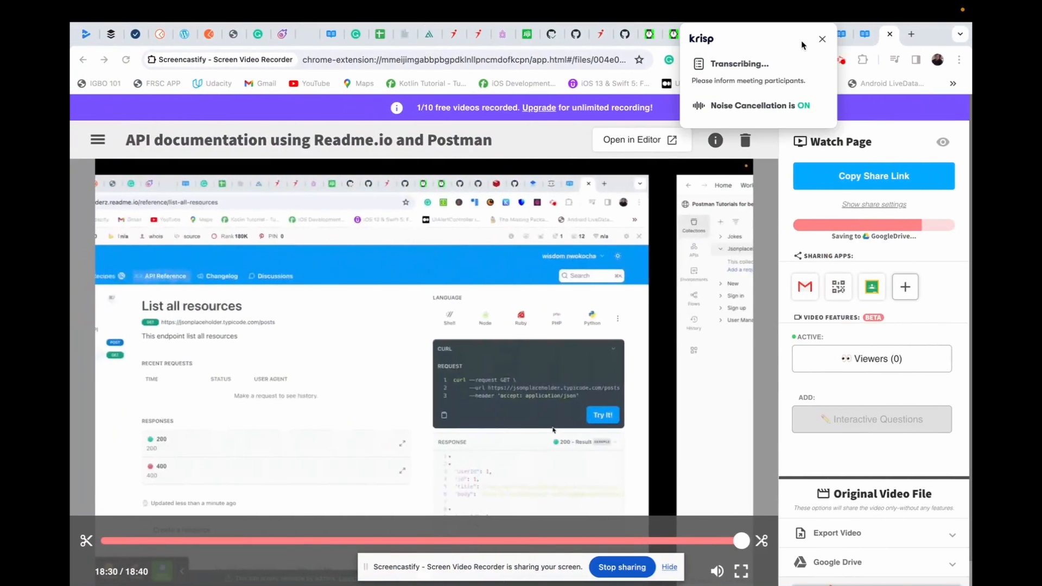
pyautogui.click(823, 40)
pyautogui.click(817, 34)
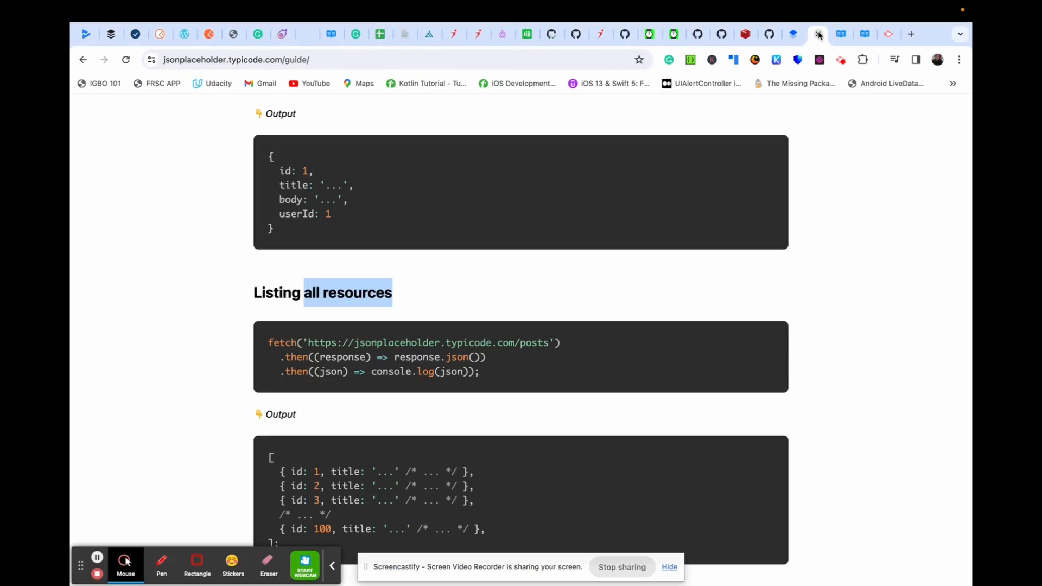
pyautogui.click(577, 294)
pyautogui.scroll(-7, 213, 448)
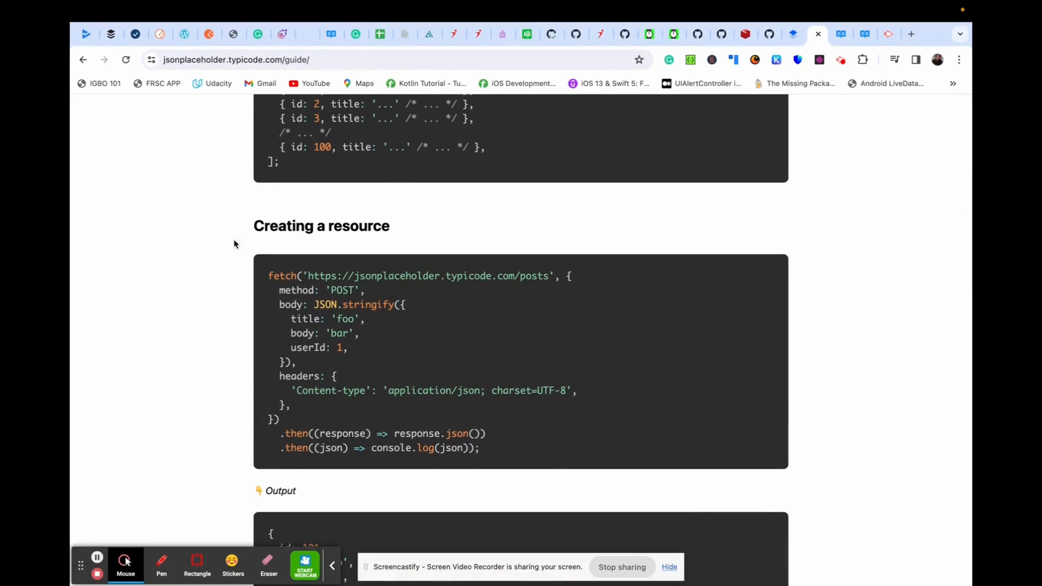
# Add a request named "Create a resource" to the Jsonplaceholder collection in Postman and set its method to POST
pyautogui.hotkey('ctrl', 'Right')
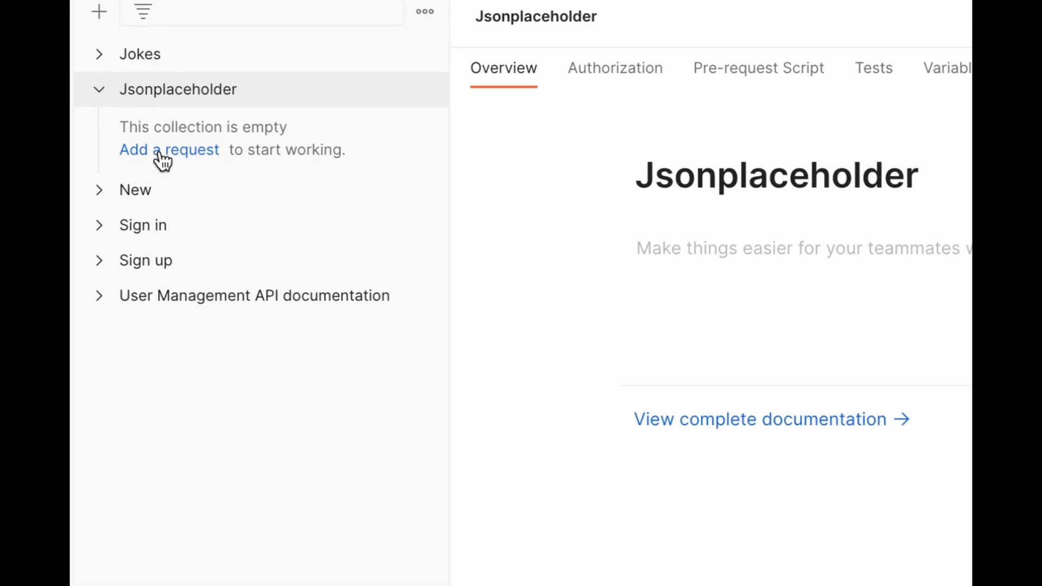
pyautogui.click(159, 155)
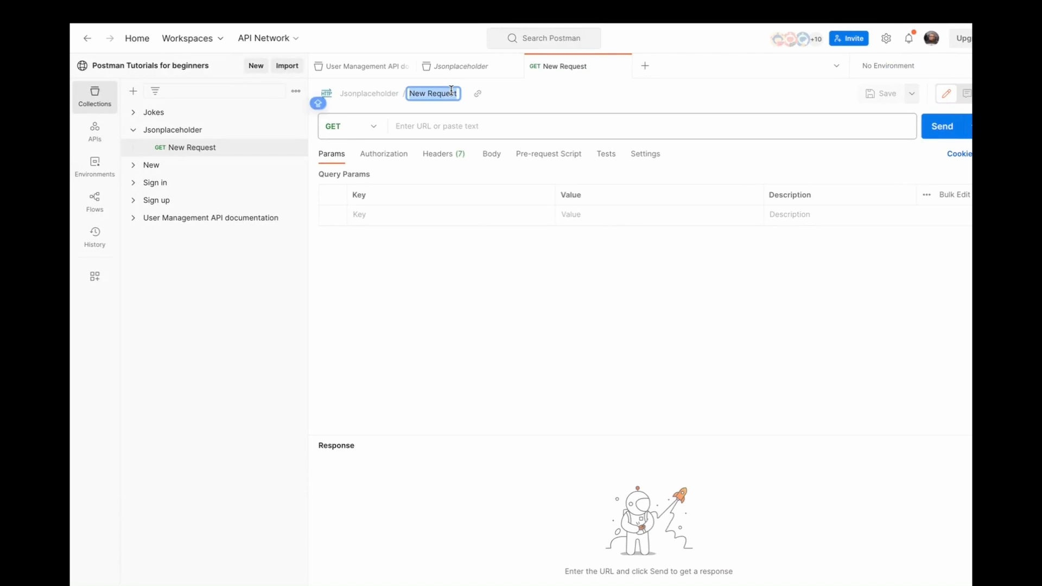
pyautogui.write('Create a res')
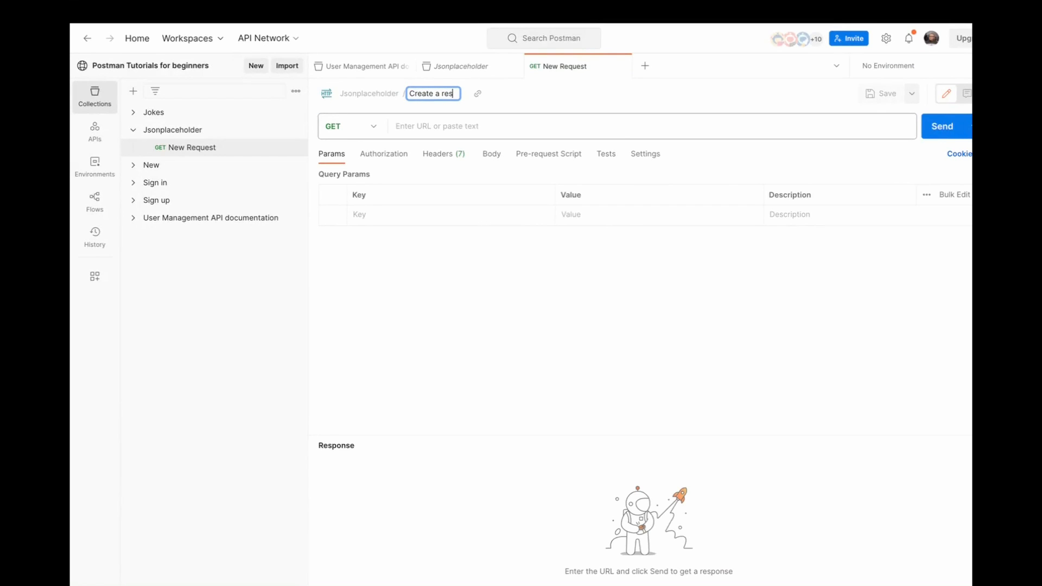
pyautogui.write('ource')
pyautogui.click(397, 262)
pyautogui.click(375, 125)
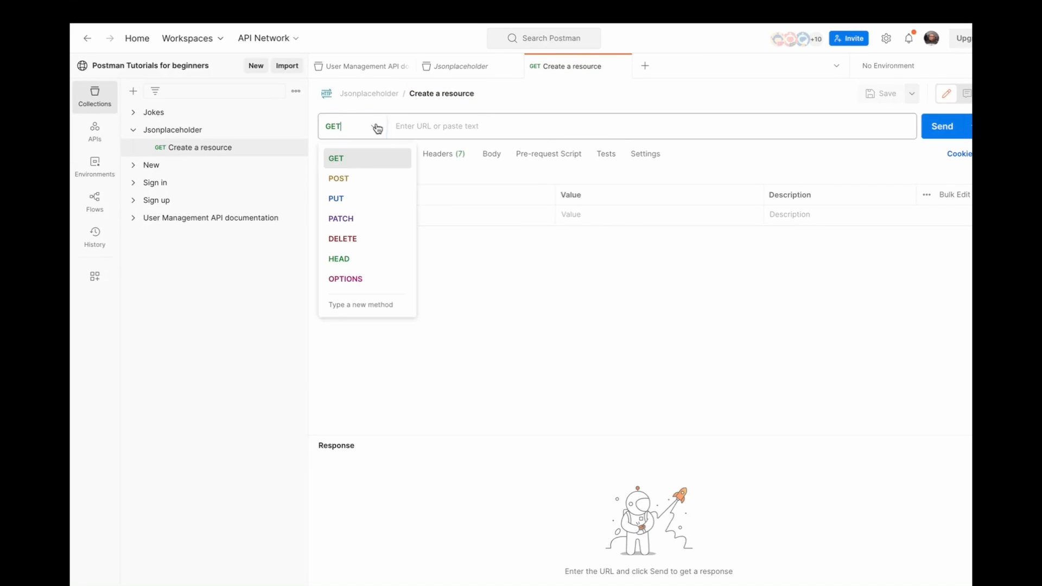
pyautogui.click(365, 177)
pyautogui.hotkey('ctrl', 'Left')
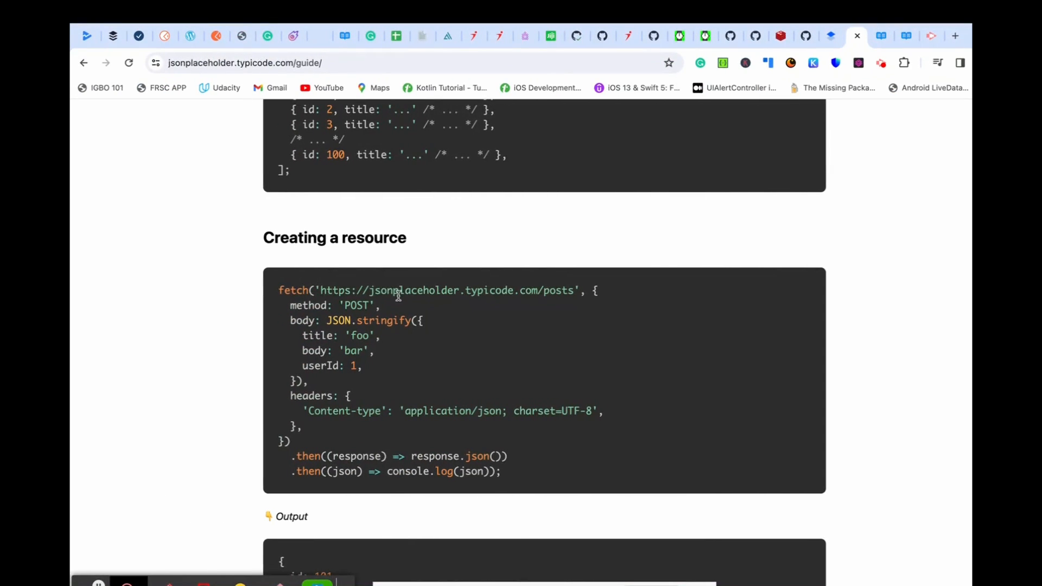
pyautogui.moveTo(321, 292); pyautogui.dragTo(574, 291)
pyautogui.press('super+c')
pyautogui.hotkey('ctrl', 'Right')
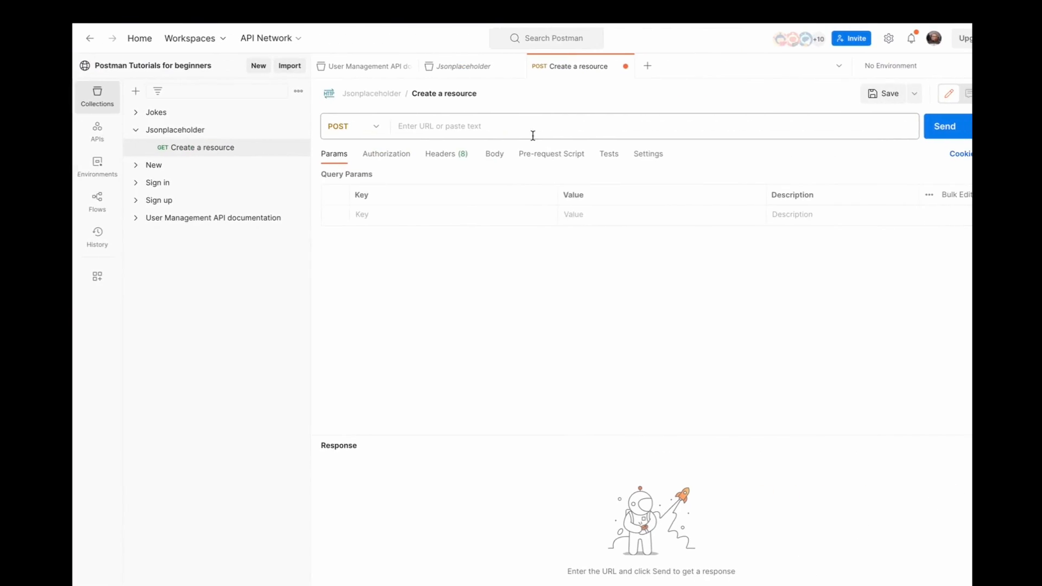
pyautogui.click(524, 128)
pyautogui.press('super+v')
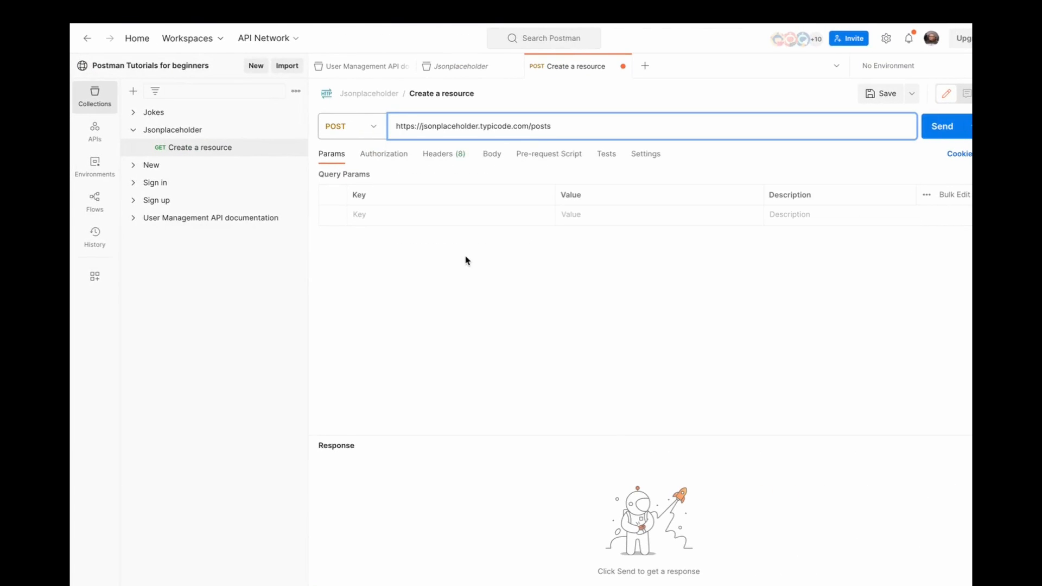
# Copy the sample body object with title, body and userId from the guide's "Creating a resource" example and return to the Postman request
pyautogui.hotkey('ctrl', 'Left')
pyautogui.click(388, 344)
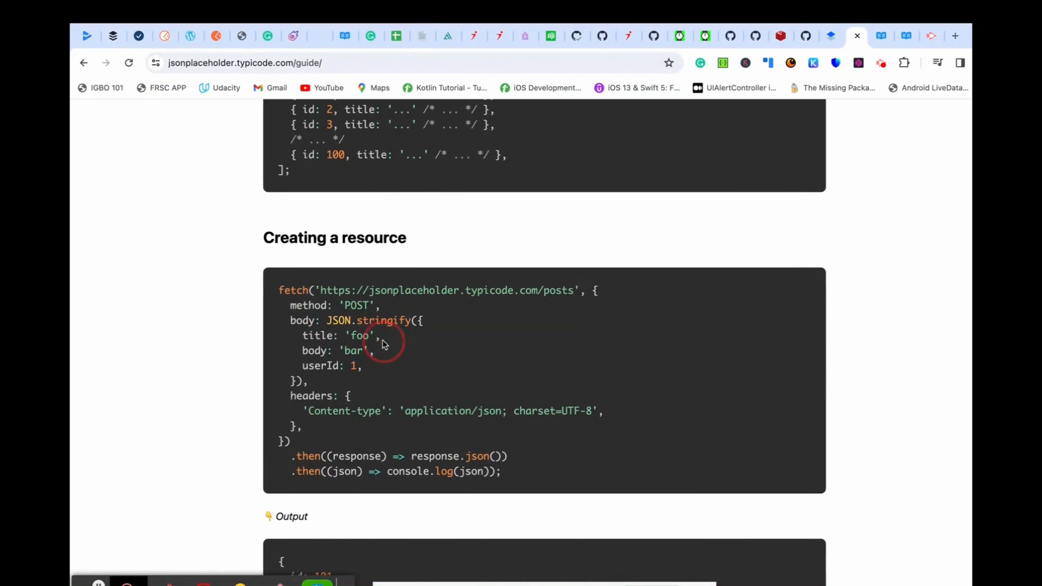
pyautogui.moveTo(421, 320); pyautogui.dragTo(297, 381)
pyautogui.hotkey('ctrl', 'c')
pyautogui.hotkey('ctrl', 'Right')
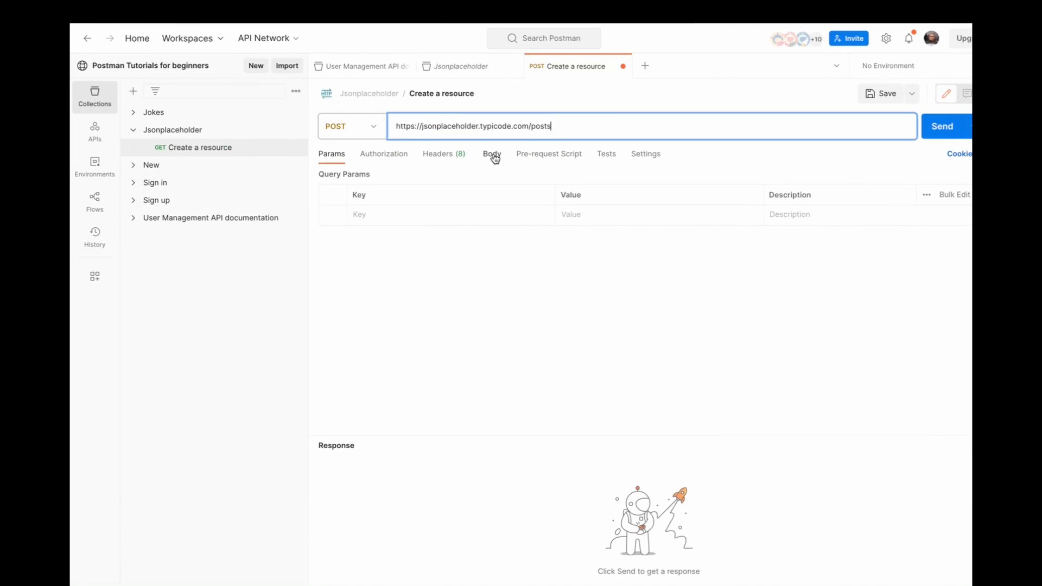
# Set the request body format to raw JSON and paste the copied sample object into it
pyautogui.click(493, 154)
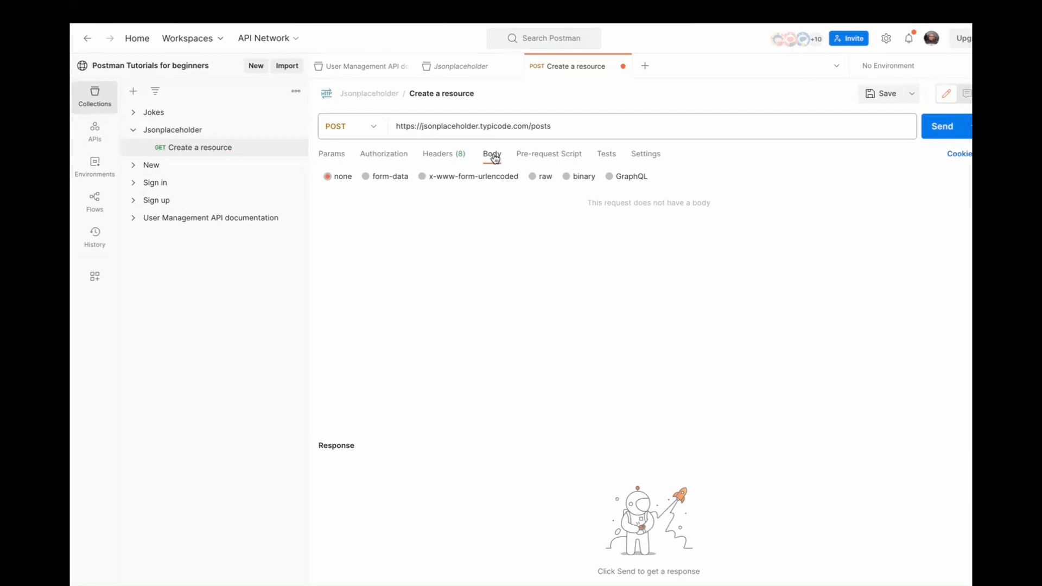
pyautogui.click(434, 158)
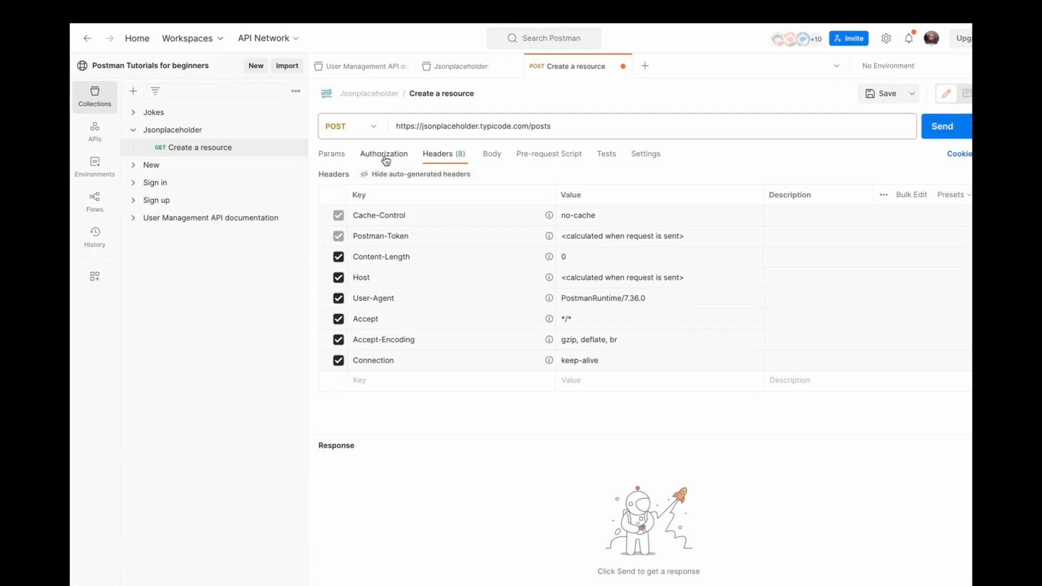
pyautogui.click(493, 155)
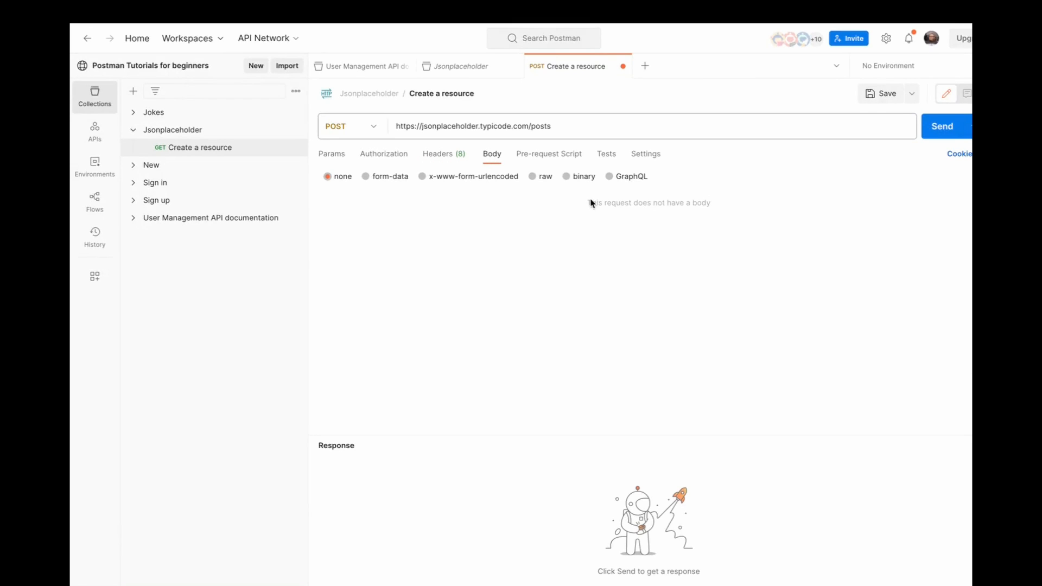
pyautogui.click(535, 181)
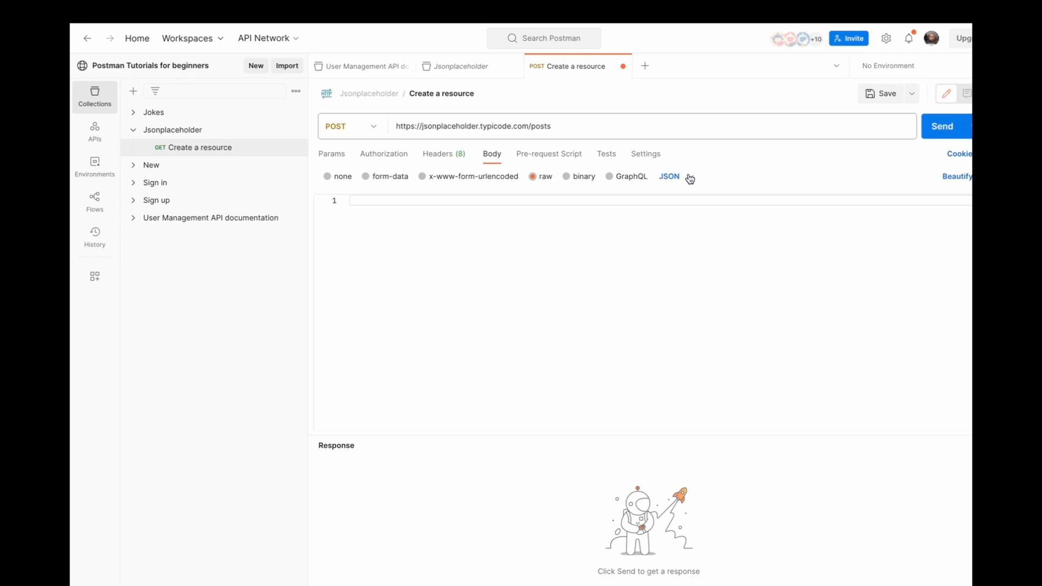
pyautogui.click(542, 235)
pyautogui.hotkey('ctrl', 'v')
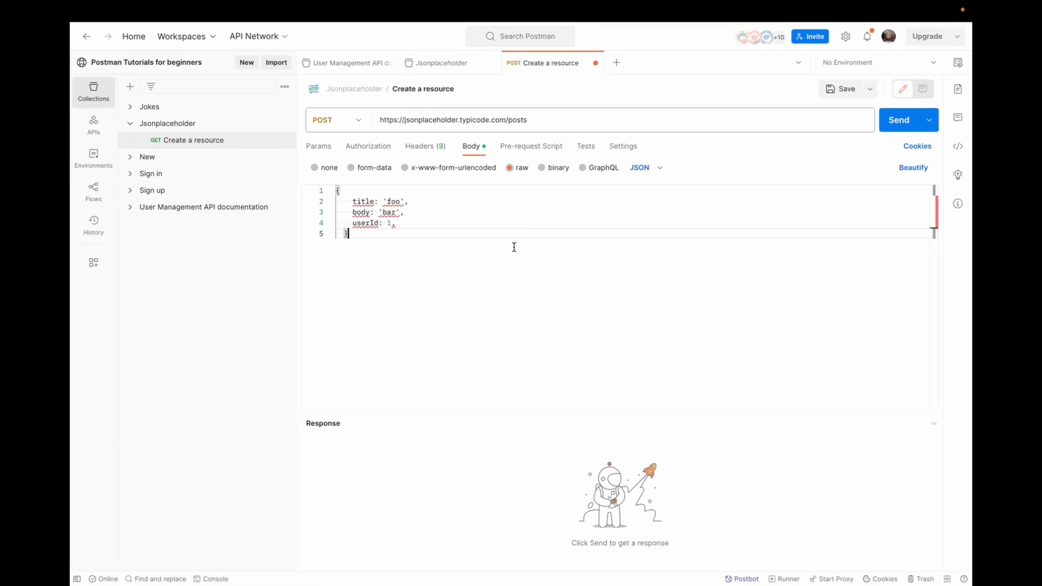
# Correct the title line of the JSON body to "title": "foo" with double quotes around key and value
pyautogui.click(376, 202)
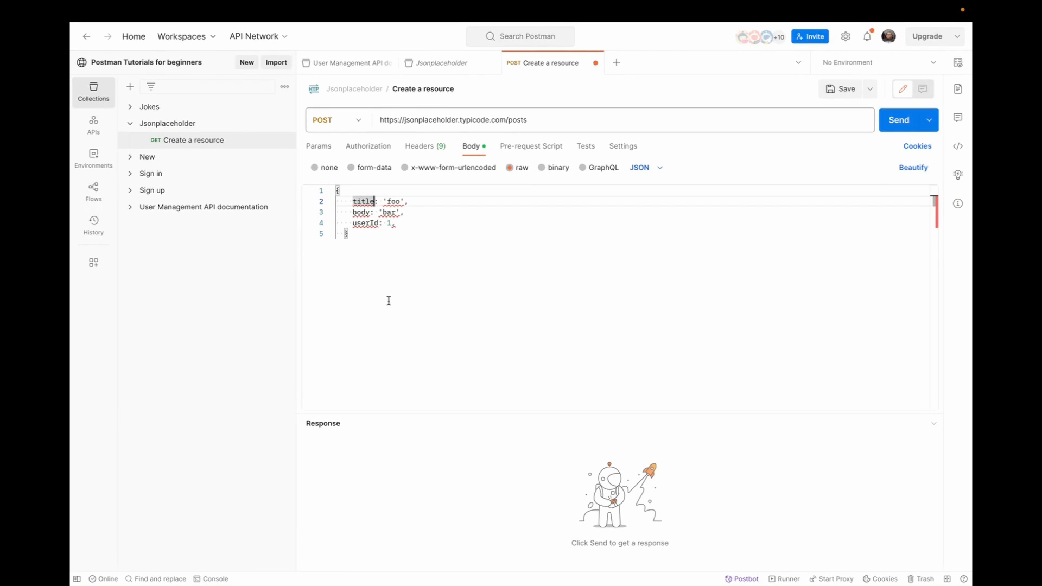
pyautogui.write('"')
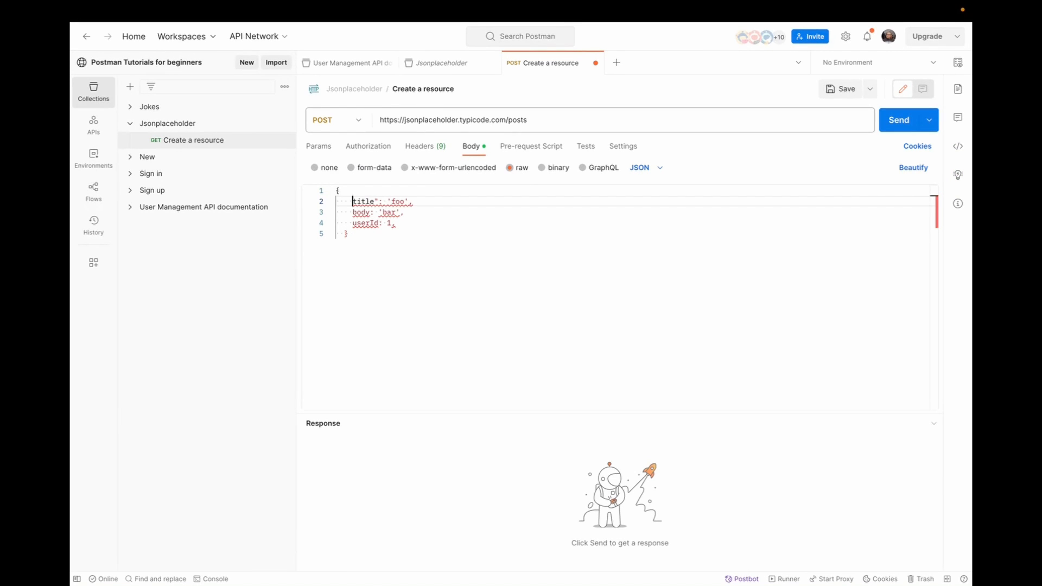
pyautogui.write('"')
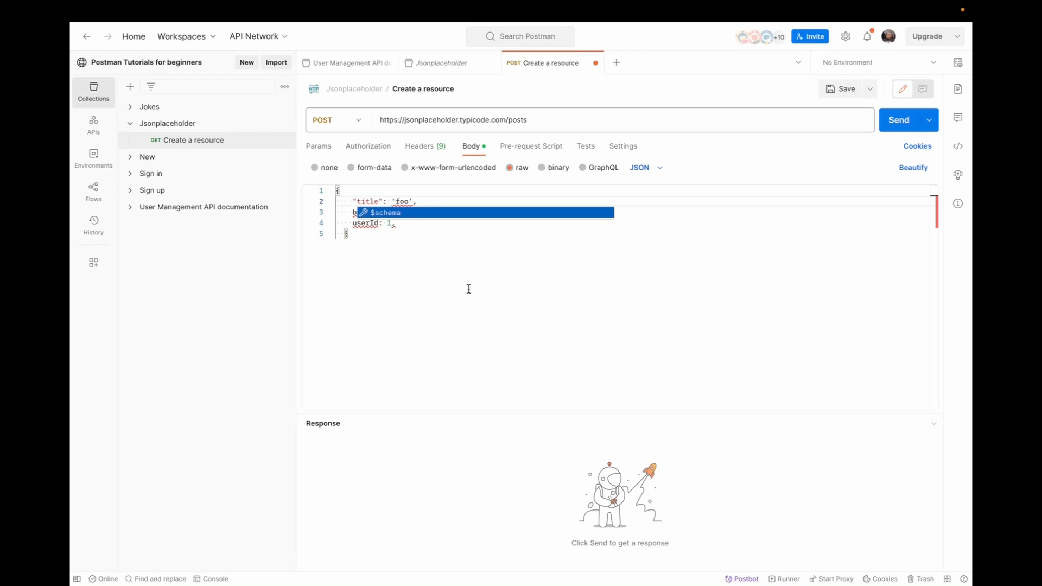
pyautogui.click(397, 200)
pyautogui.press('BackSpace')
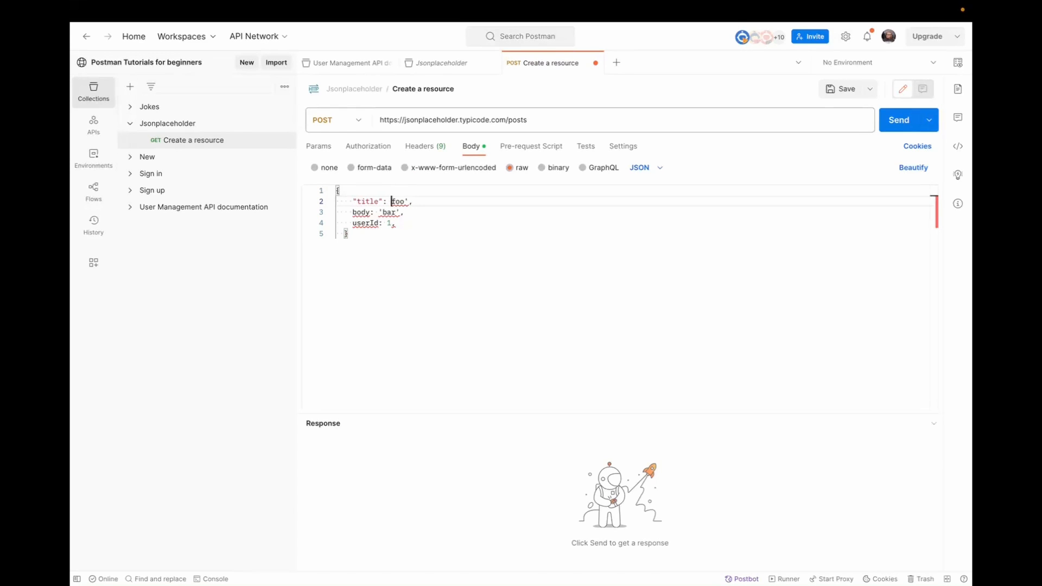
pyautogui.write('"')
pyautogui.click(413, 201)
pyautogui.press('BackSpace')
pyautogui.write('"')
# Correct the body line of the JSON to "body": "bar" with double quotes around key and value
pyautogui.click(354, 211)
pyautogui.write('"')
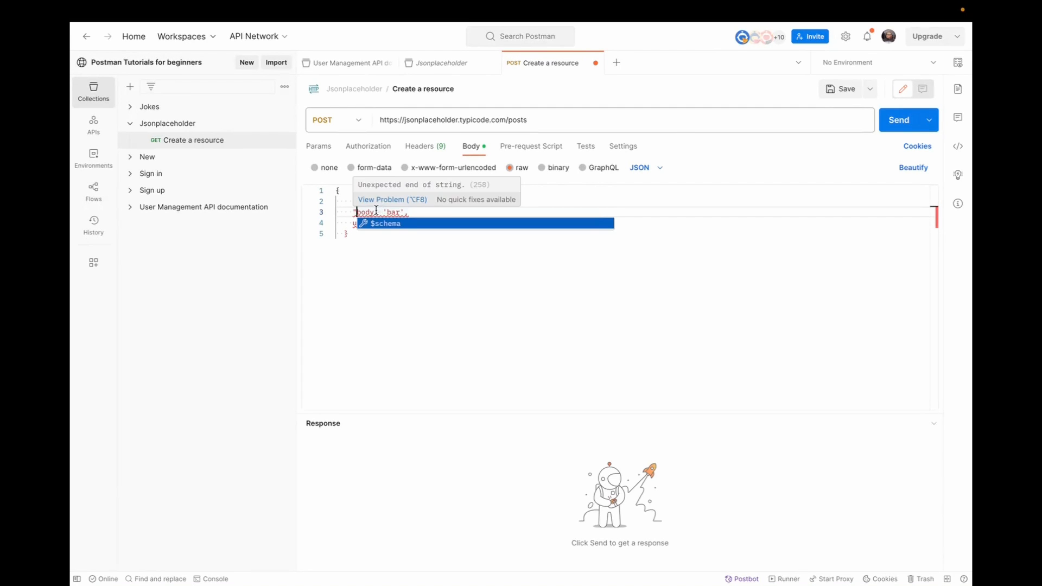
pyautogui.press('Escape')
pyautogui.write('":')
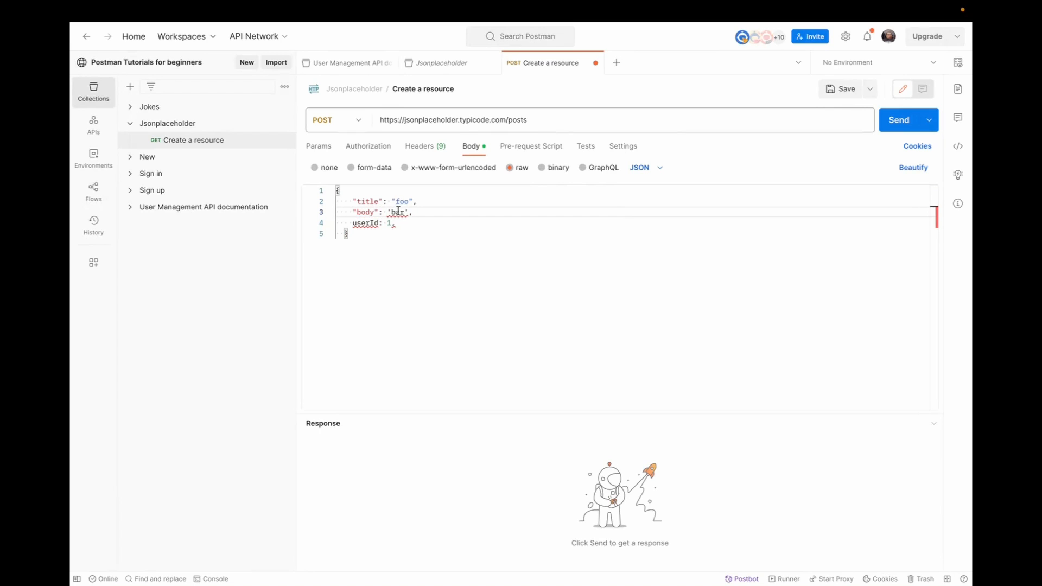
pyautogui.press('BackSpace')
pyautogui.write('"')
pyautogui.click(407, 210)
pyautogui.press('BackSpace')
pyautogui.write('"')
# Put double quotes around the userId key and remove the trailing comma after its value 1
pyautogui.click(353, 224)
pyautogui.write('"')
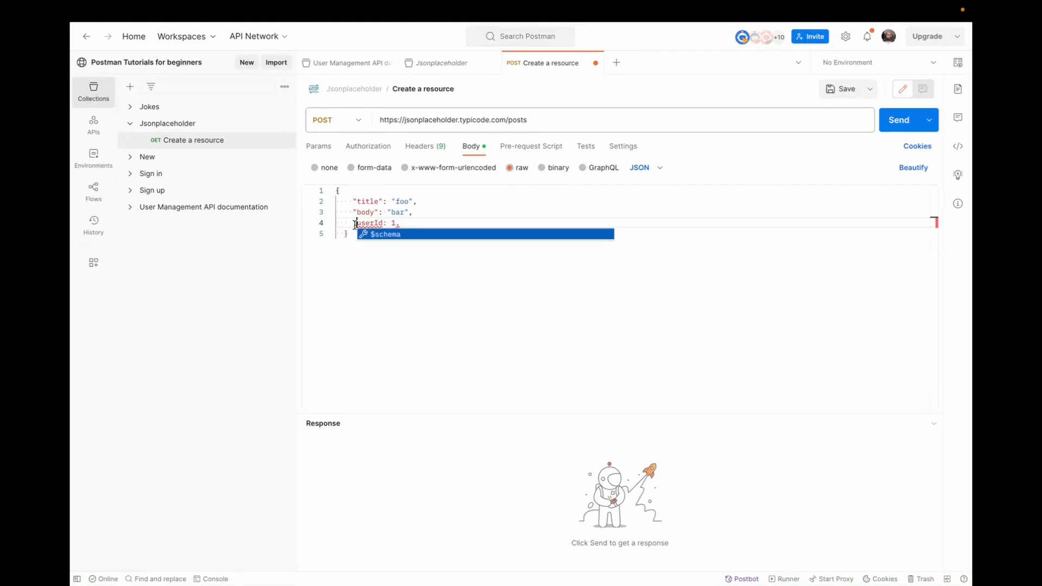
pyautogui.click(383, 223)
pyautogui.write('"')
pyautogui.click(437, 235)
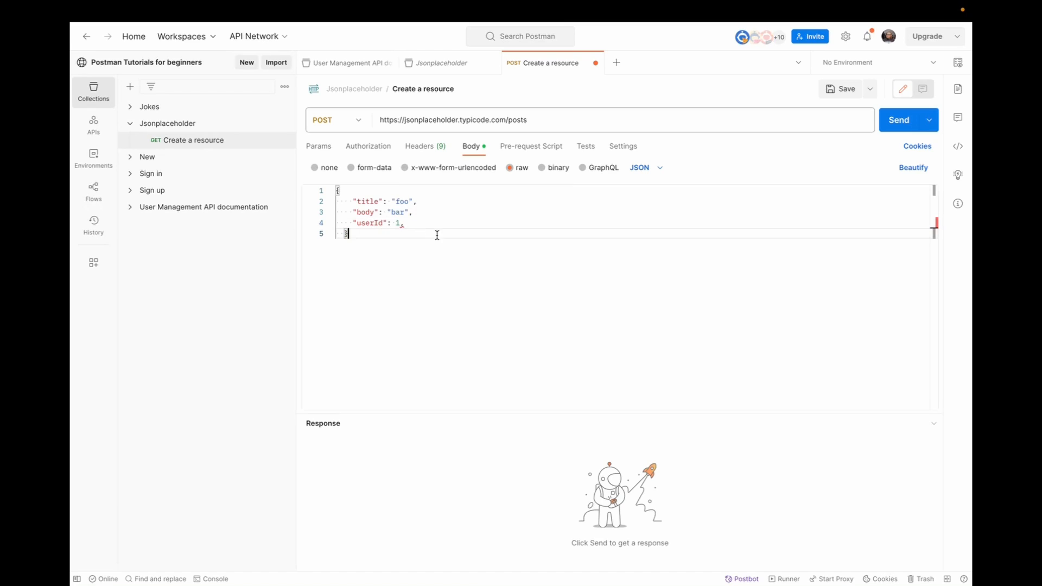
pyautogui.click(409, 224)
pyautogui.press('BackSpace')
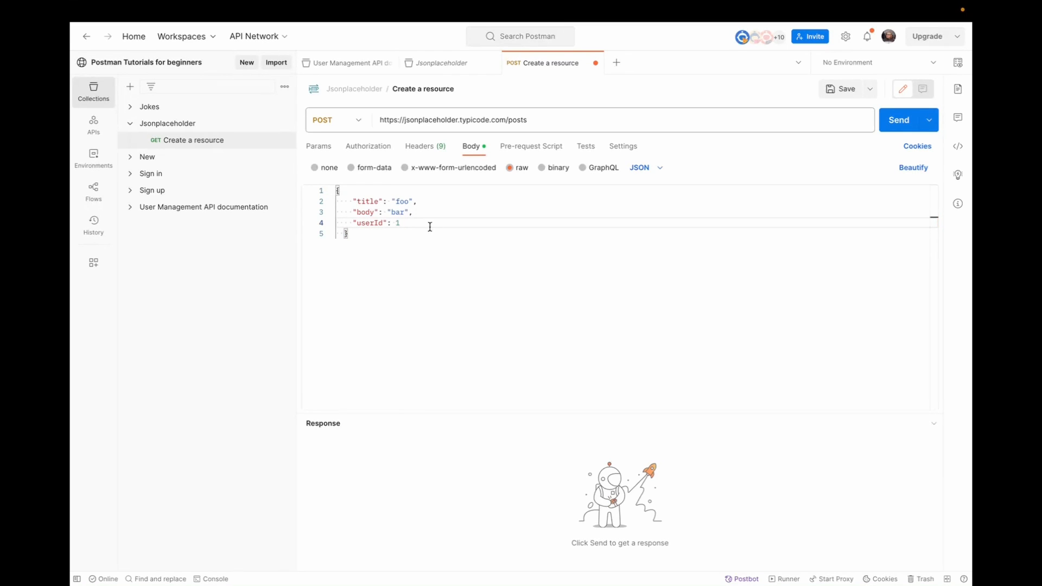
pyautogui.click(444, 241)
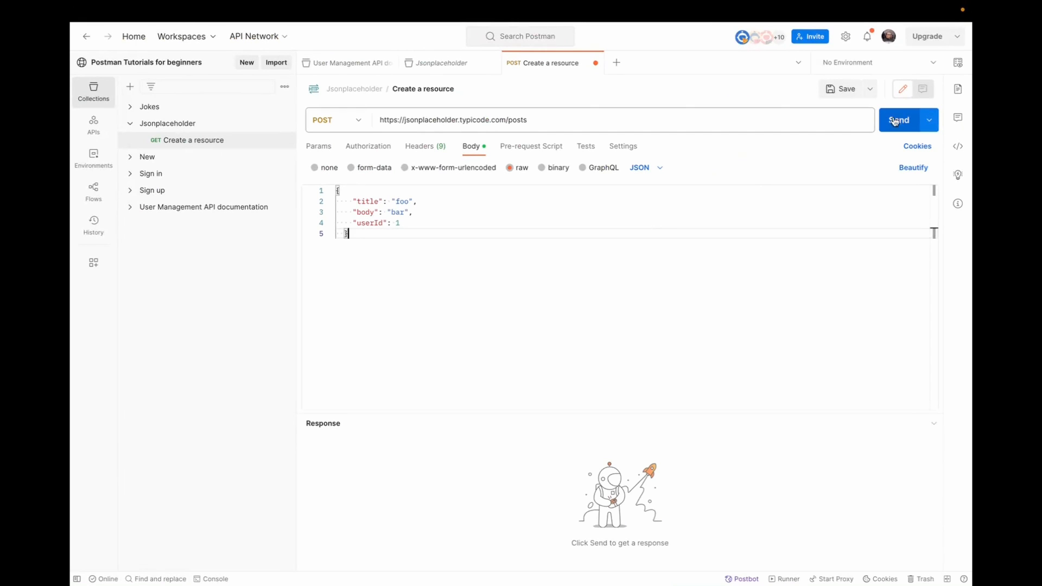
# Save the "Create a resource" request, send it and check the response status
pyautogui.click(845, 92)
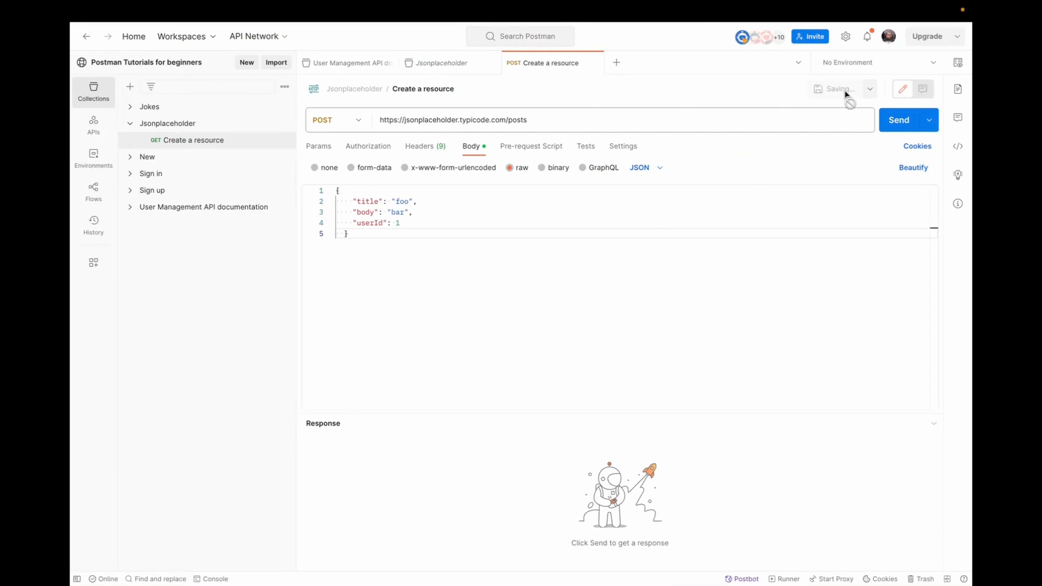
pyautogui.click(904, 124)
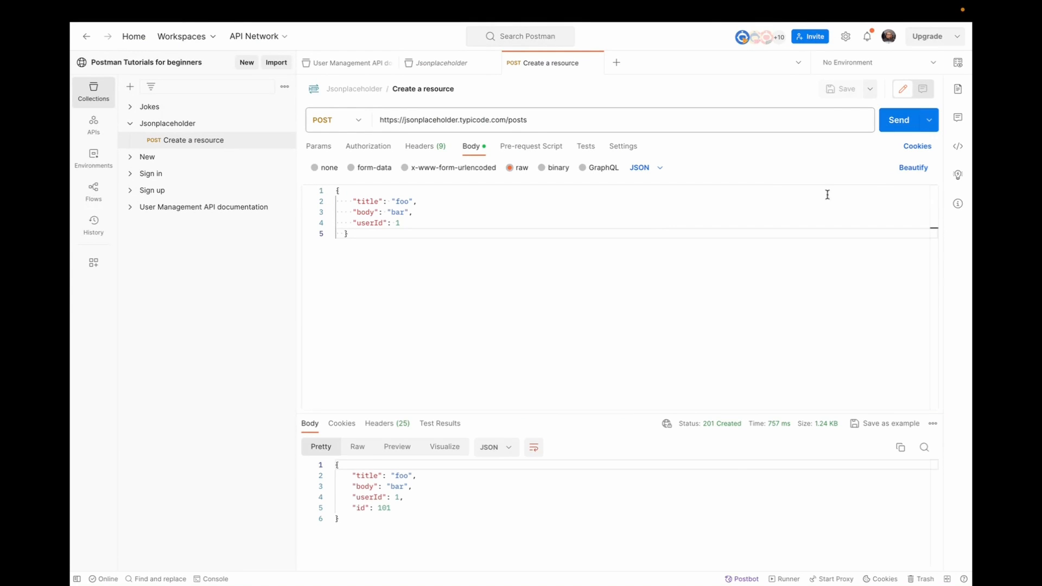
pyautogui.moveTo(724, 423)
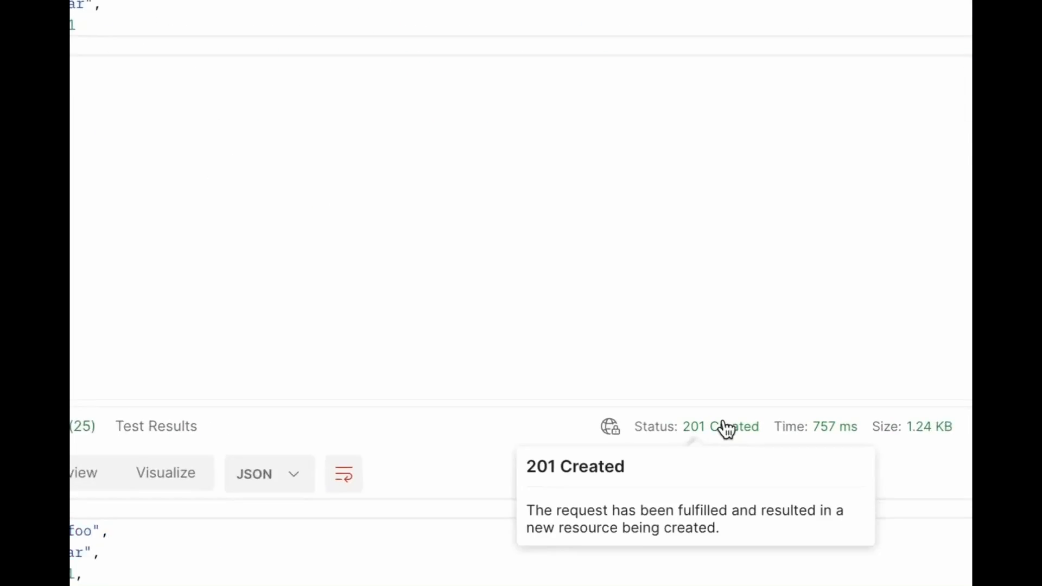
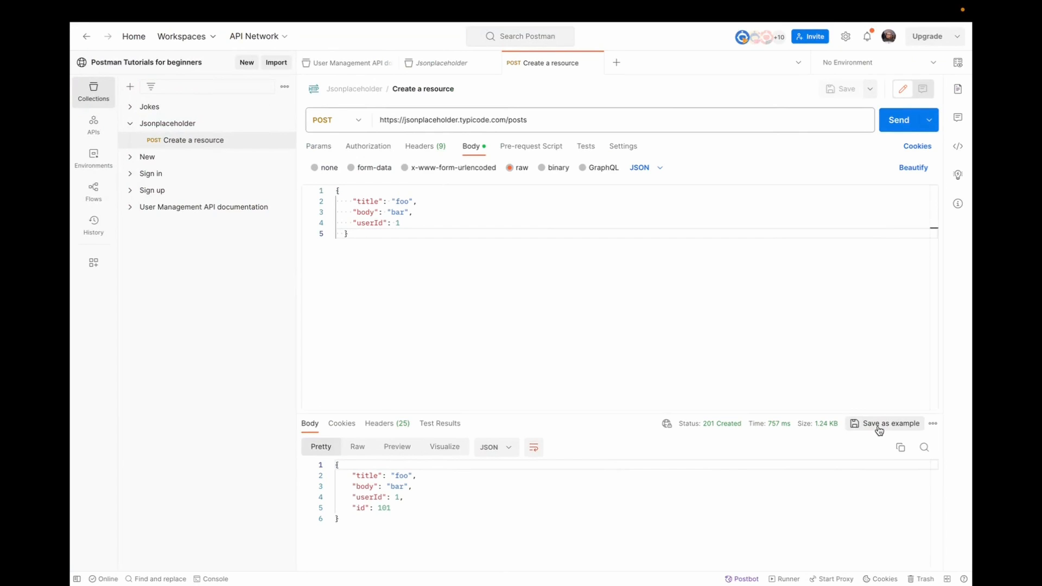
# Save the response as an example named "Create a resource" and collapse the request in the collection tree
pyautogui.click(880, 423)
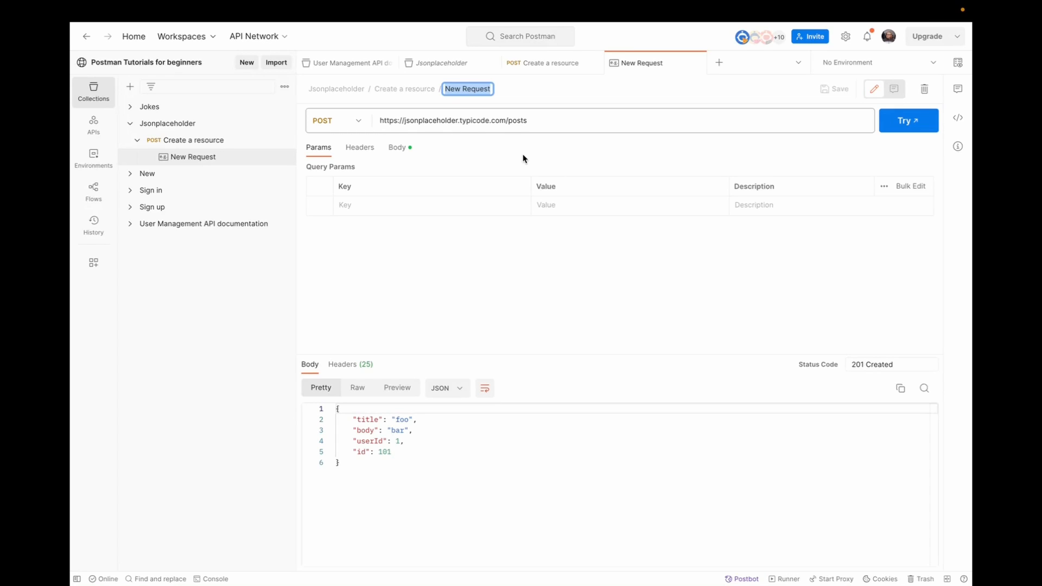
pyautogui.write('Create a resource')
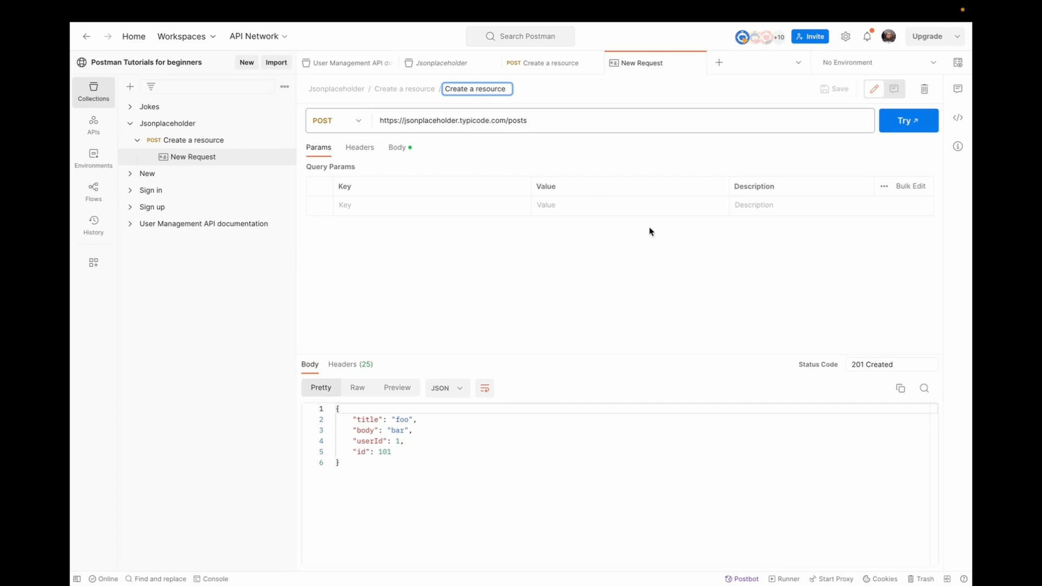
pyautogui.click(802, 144)
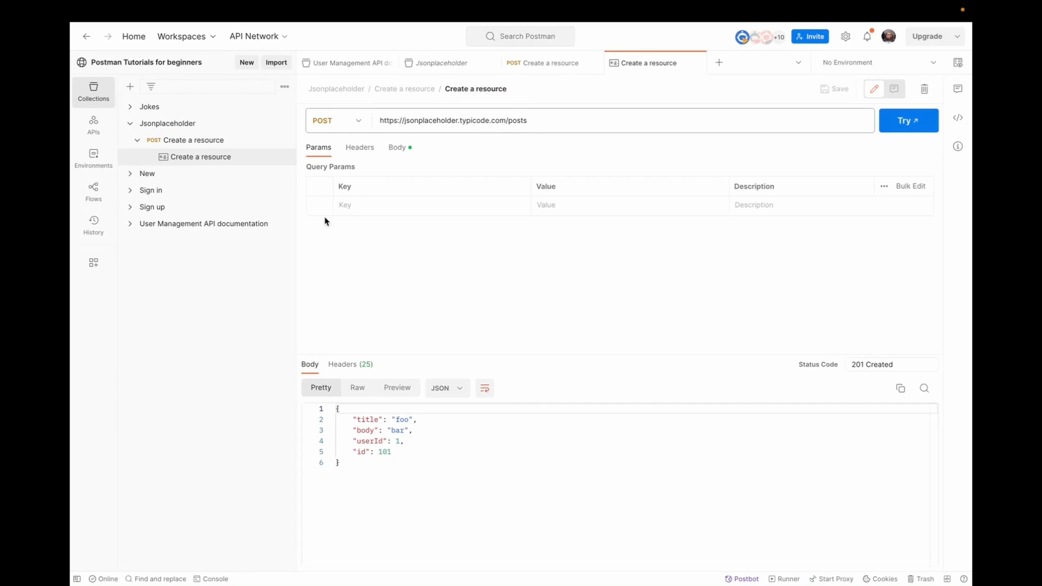
pyautogui.click(137, 141)
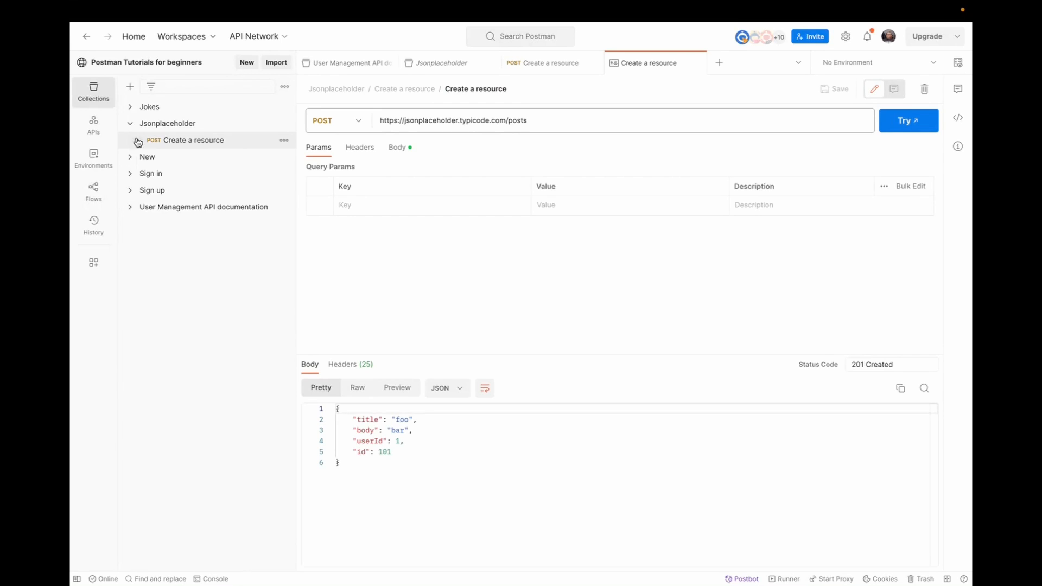
# Switch to the JSONPlaceholder guide in the browser, find the "Listing all resources" heading and return to Postman
pyautogui.hotkey('ctrl', 'Left')
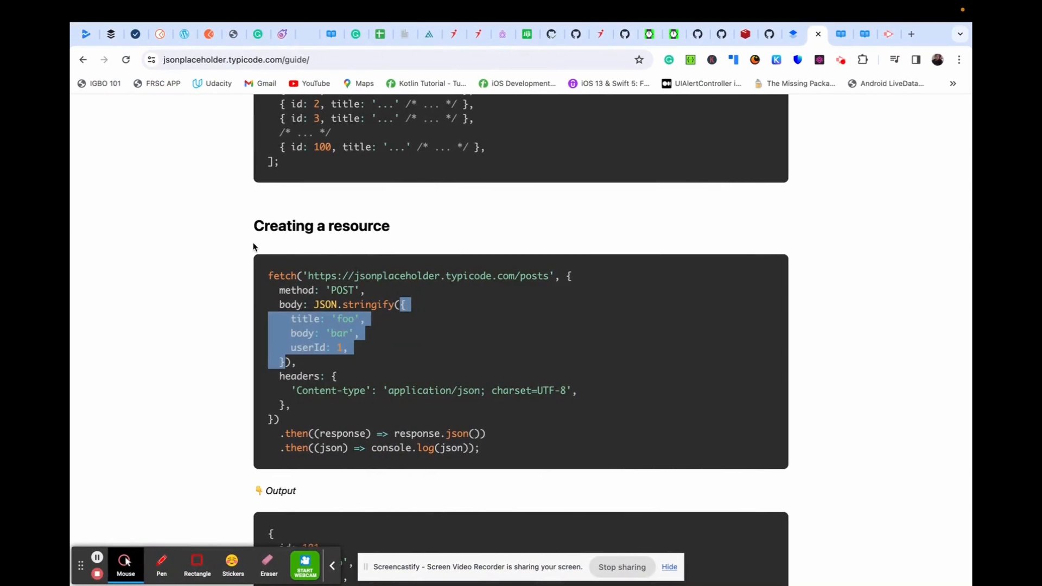
pyautogui.scroll(10, 253, 247)
pyautogui.scroll(-5, 253, 244)
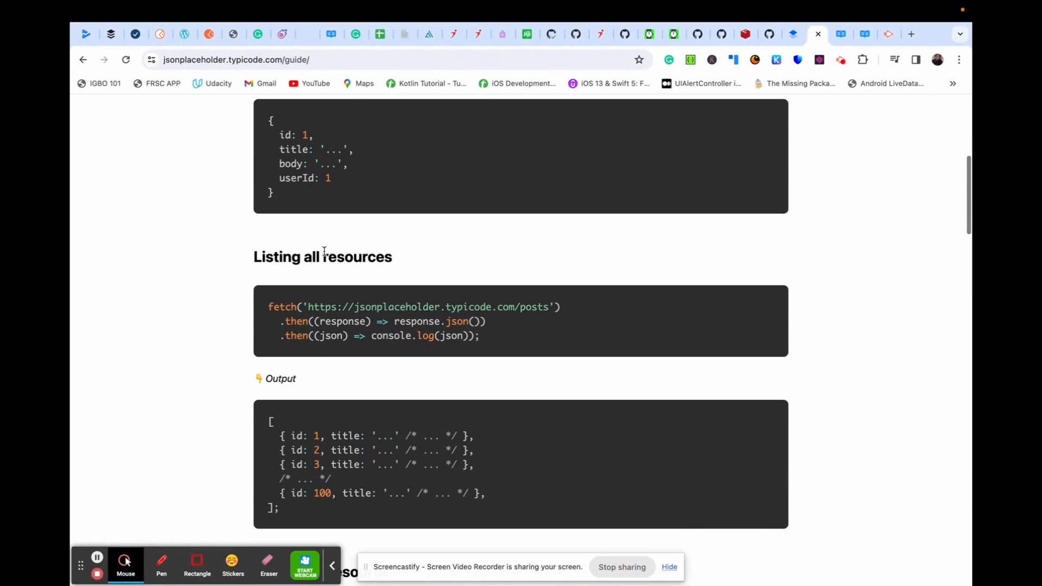
pyautogui.moveTo(254, 256); pyautogui.dragTo(399, 261)
pyautogui.press('super+Tab')
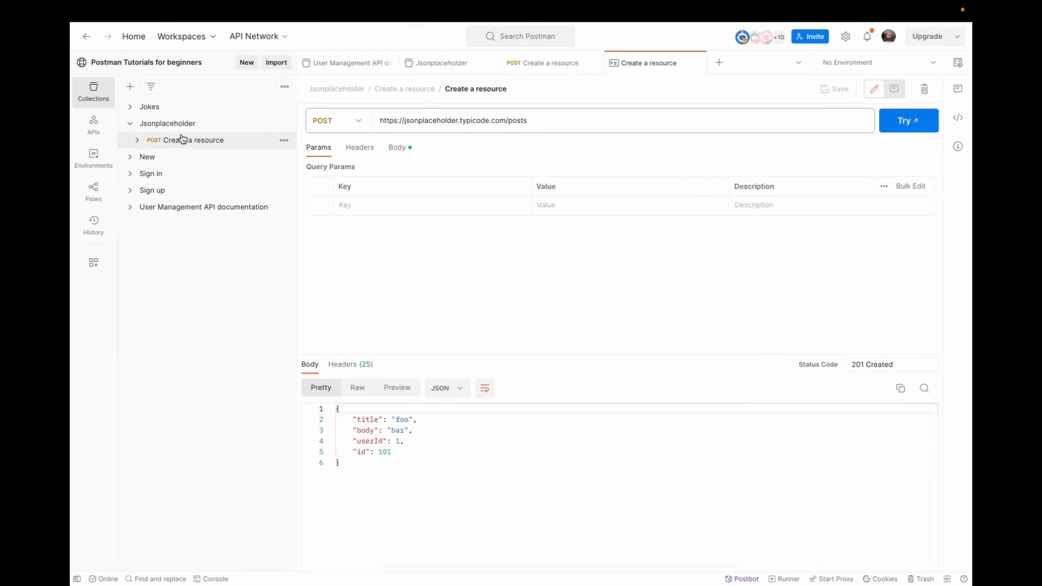
# Add a second request to the Jsonplaceholder collection and name it "List all resources"
pyautogui.click(283, 124)
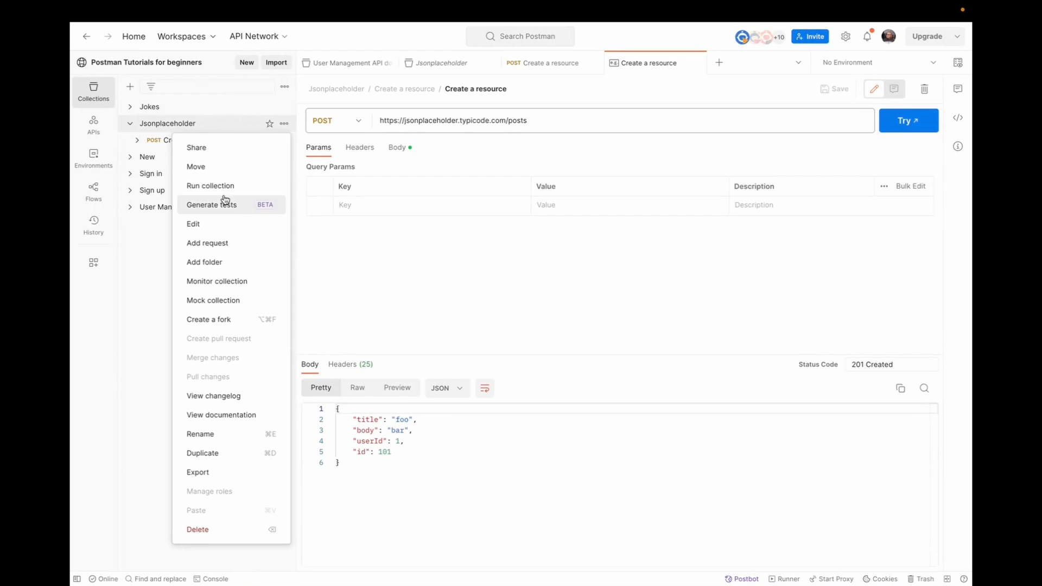
pyautogui.click(217, 244)
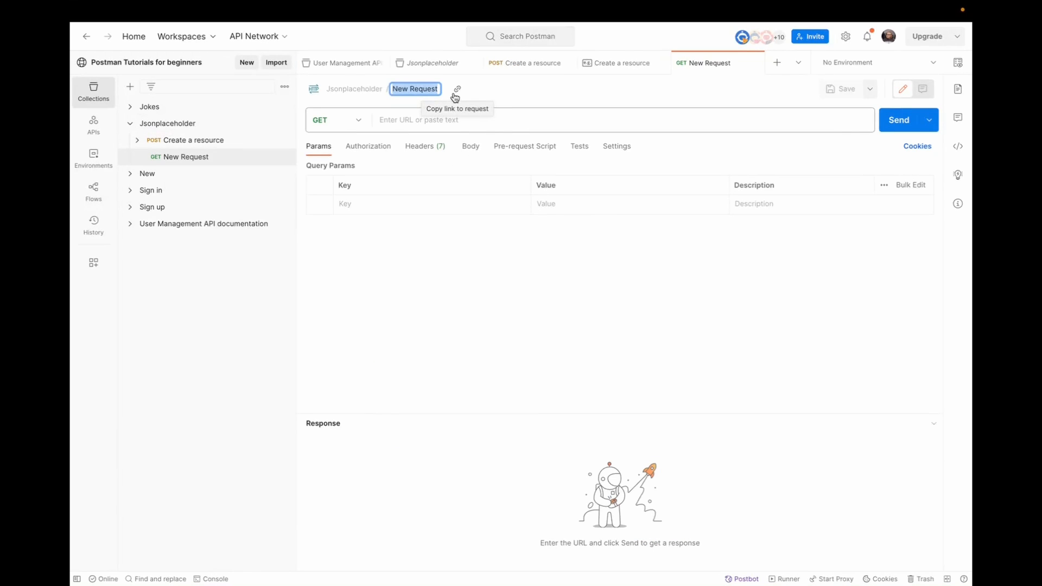
pyautogui.write('Listing all resources')
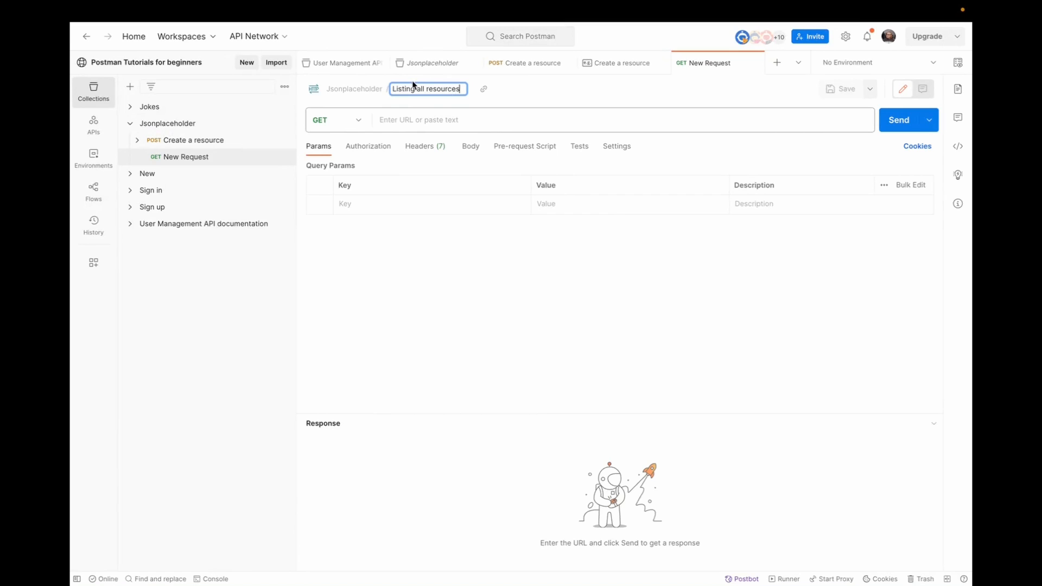
pyautogui.press('Return')
pyautogui.click(413, 86)
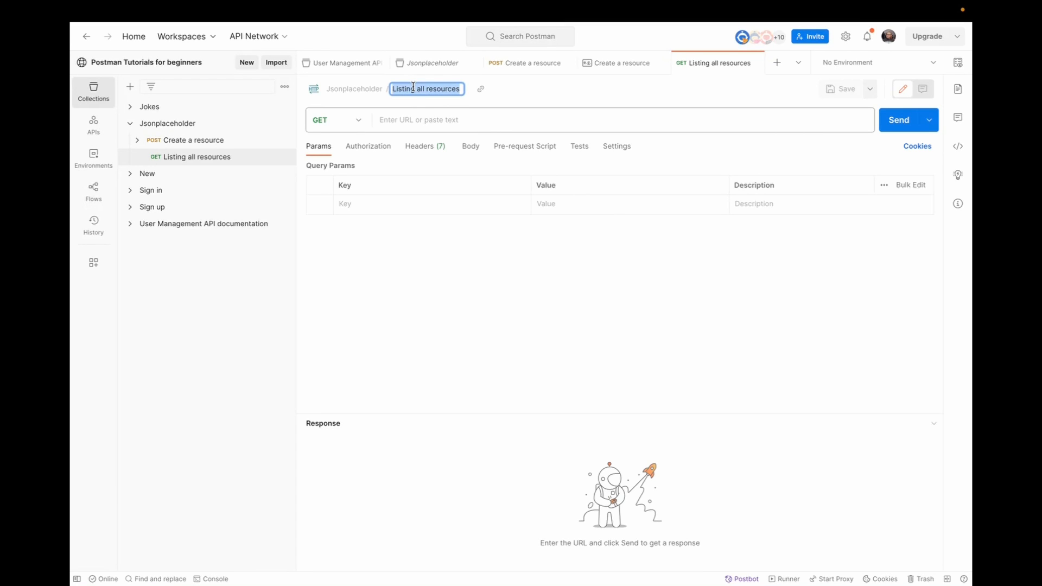
pyautogui.click(413, 87)
pyautogui.press('BackSpace')
pyautogui.press('BackSpace')
pyautogui.press('BackSpace')
pyautogui.click(405, 120)
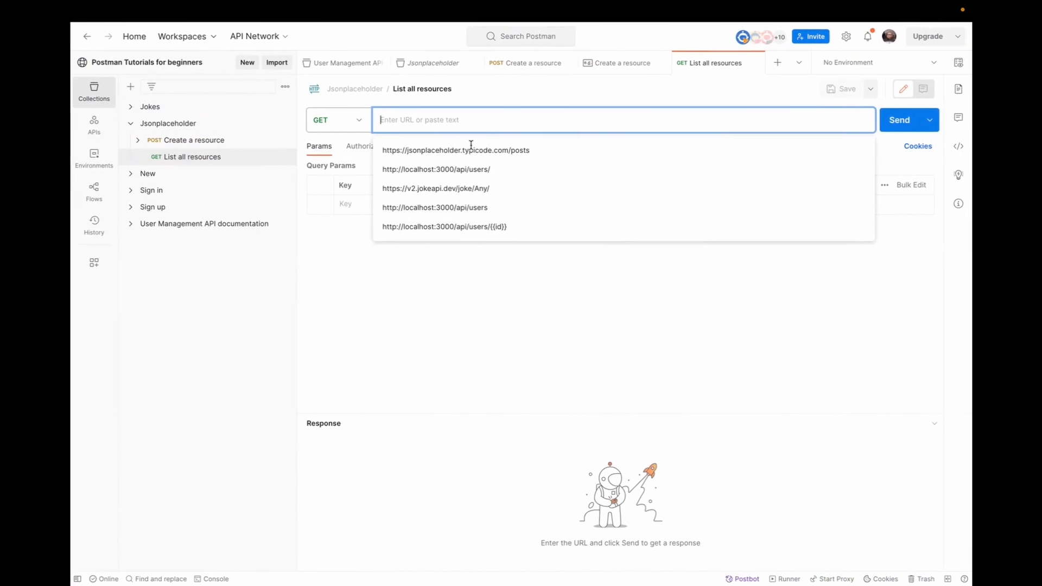
pyautogui.click(470, 150)
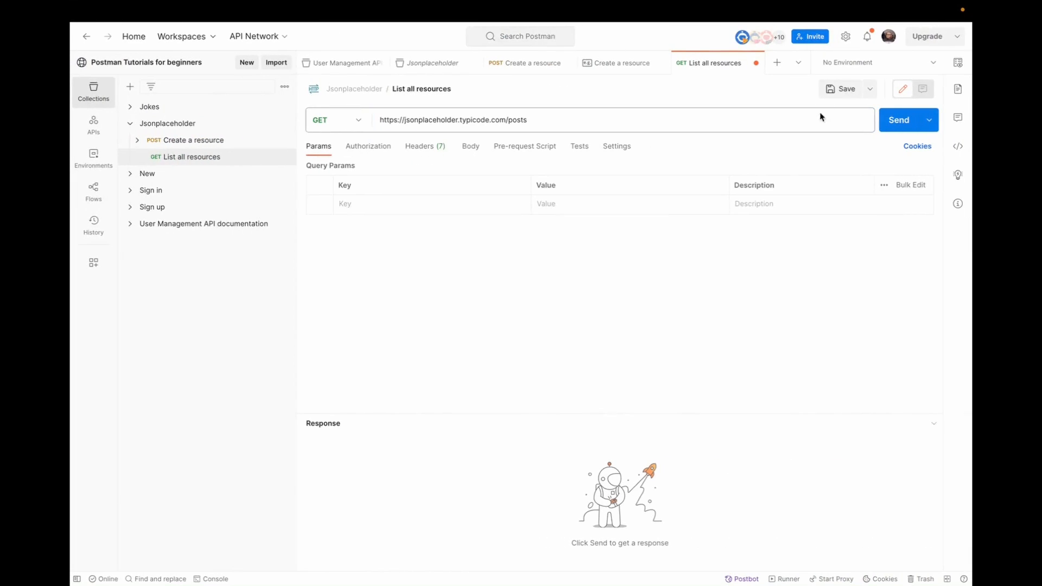
pyautogui.click(839, 89)
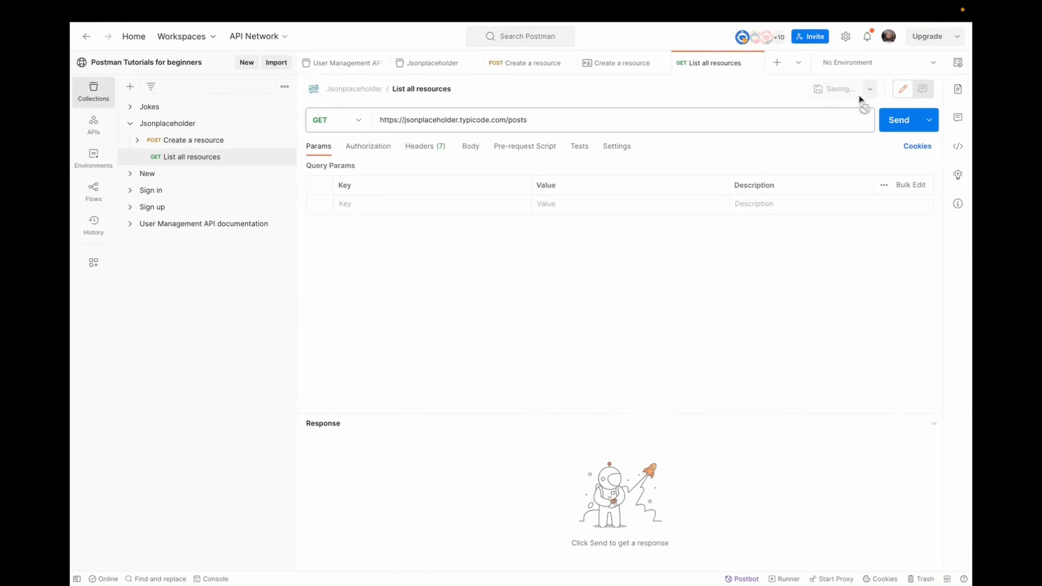
# Send the "List all resources" request and review its response status and the returned posts
pyautogui.click(898, 120)
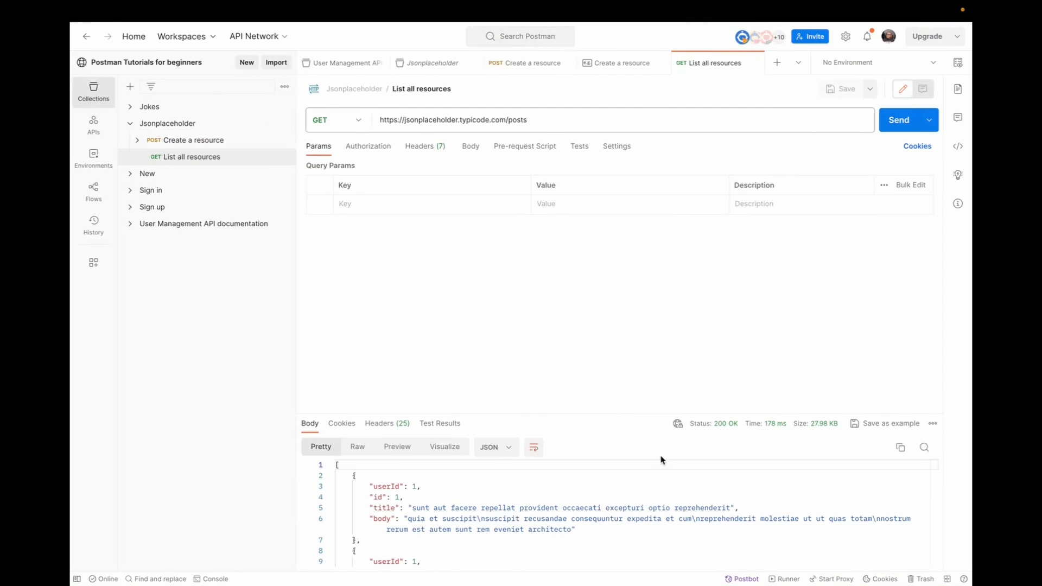
pyautogui.moveTo(726, 426)
pyautogui.scroll(-8, 519, 522)
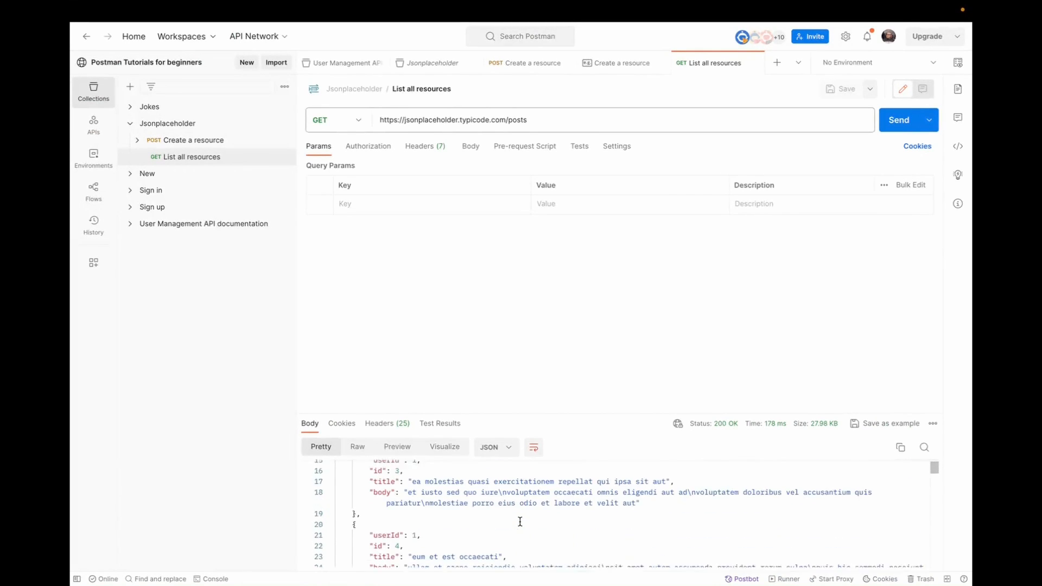
# Save the posts response as an example of the GET request and name it "List all resources"
pyautogui.scroll(10, 520, 522)
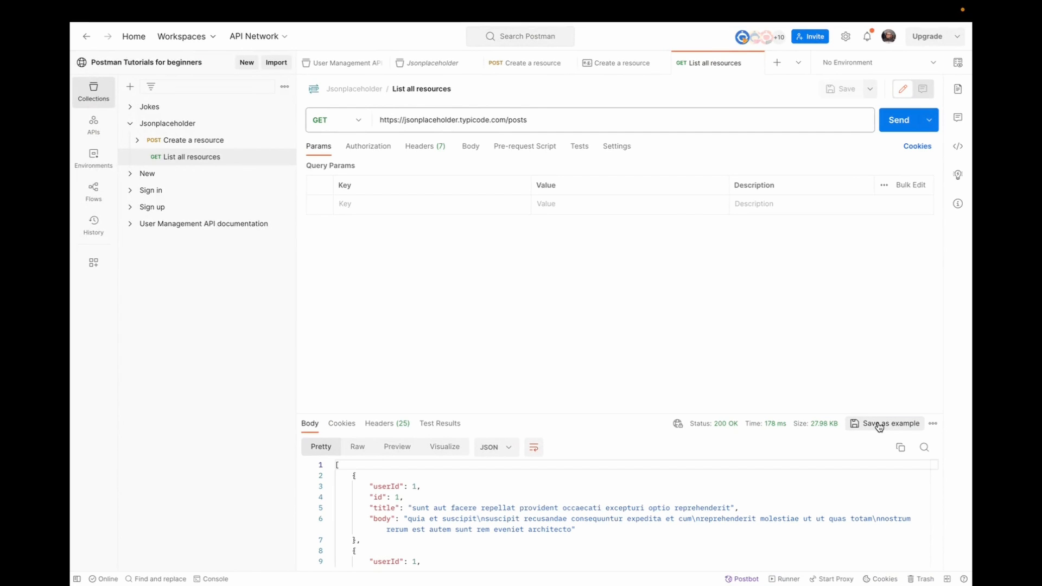
pyautogui.click(879, 426)
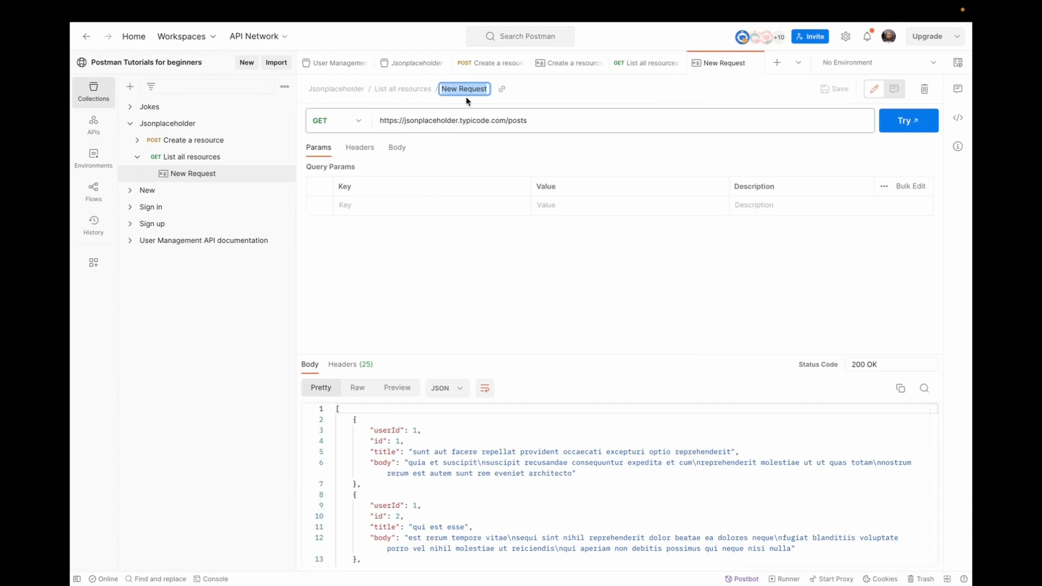
pyautogui.write('Listing all resources')
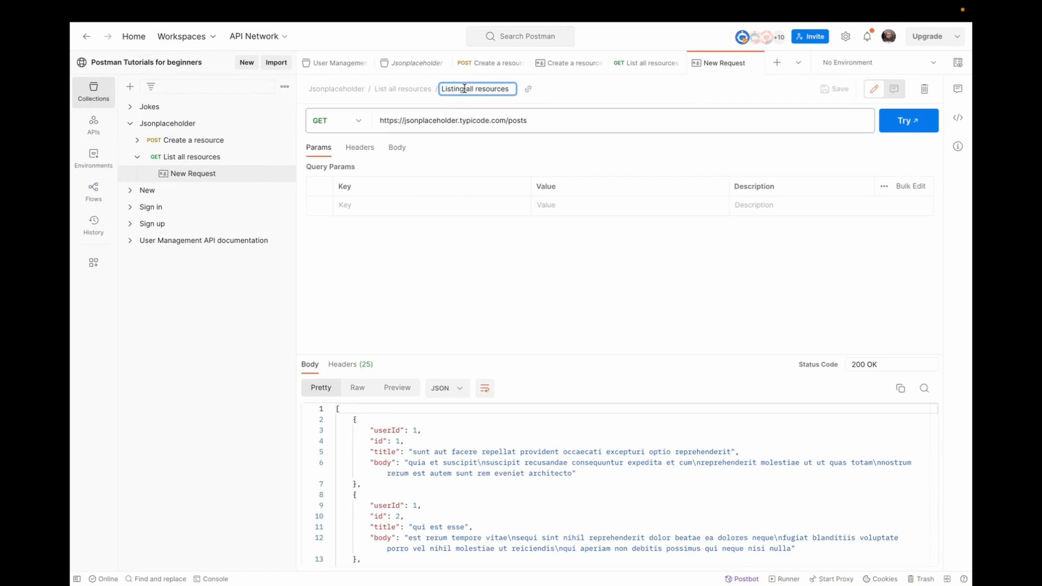
pyautogui.click(465, 89)
pyautogui.press('BackSpace')
pyautogui.press('BackSpace')
pyautogui.press('BackSpace')
pyautogui.click(625, 163)
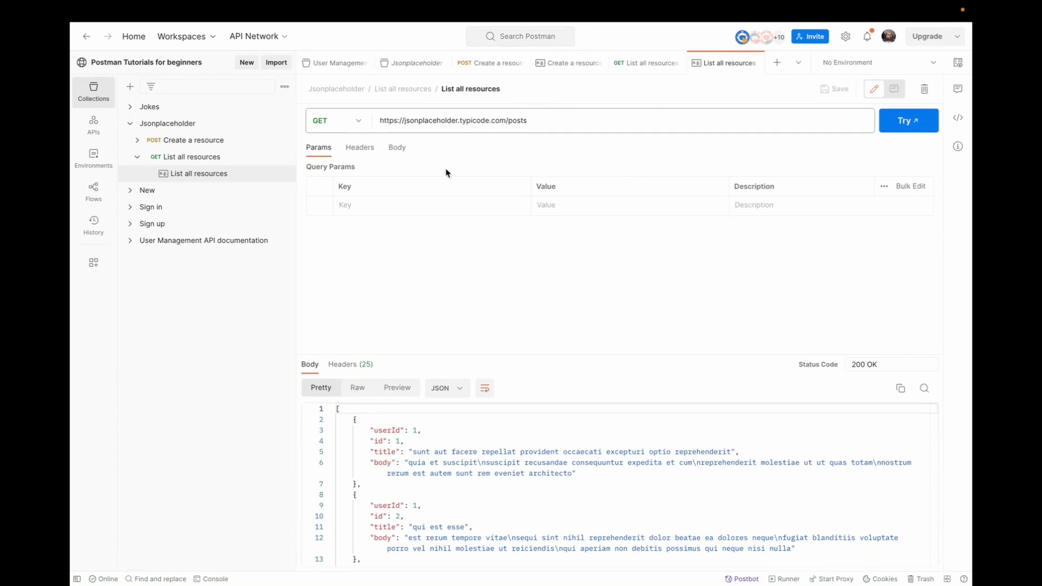
# Collapse the Jsonplaceholder collection, open its documentation and look over the "Create a resource" section
pyautogui.click(136, 158)
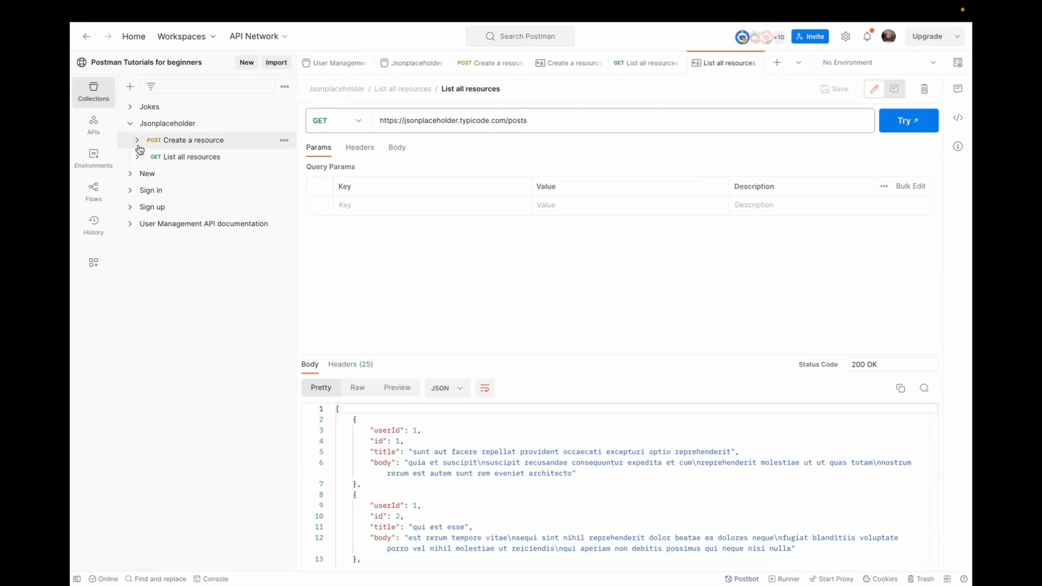
pyautogui.click(130, 124)
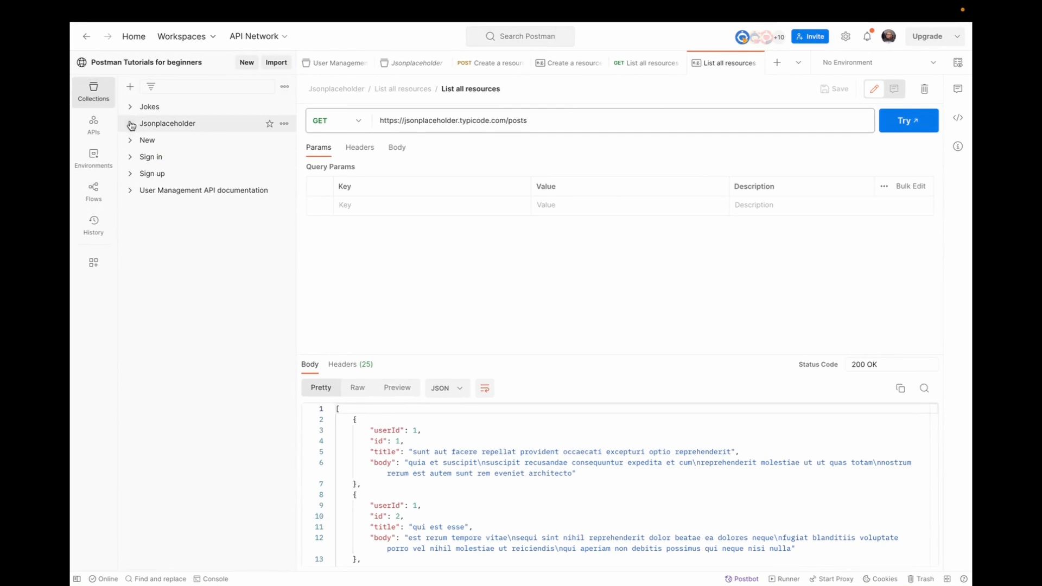
pyautogui.click(285, 124)
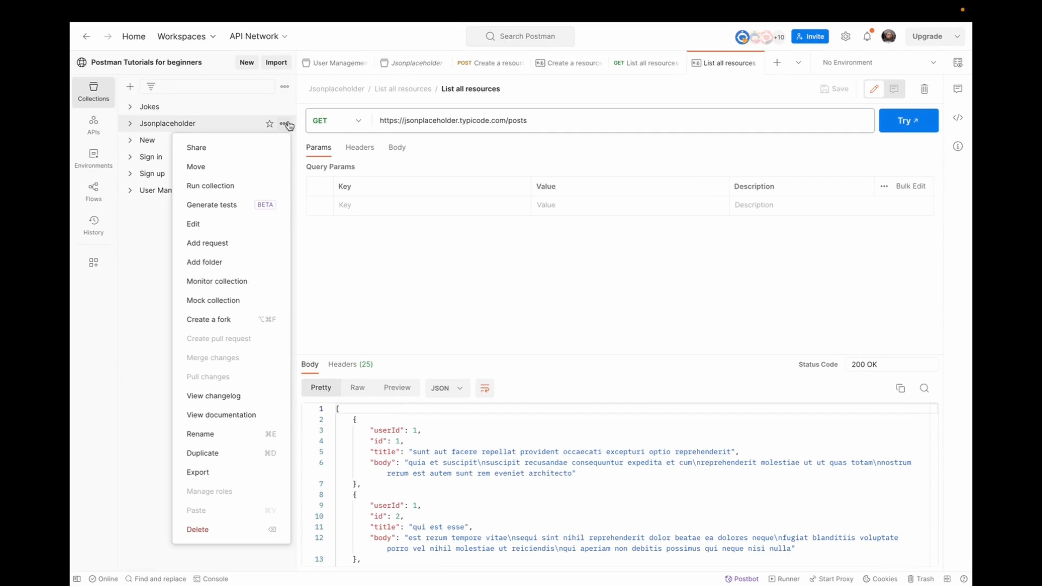
pyautogui.click(230, 416)
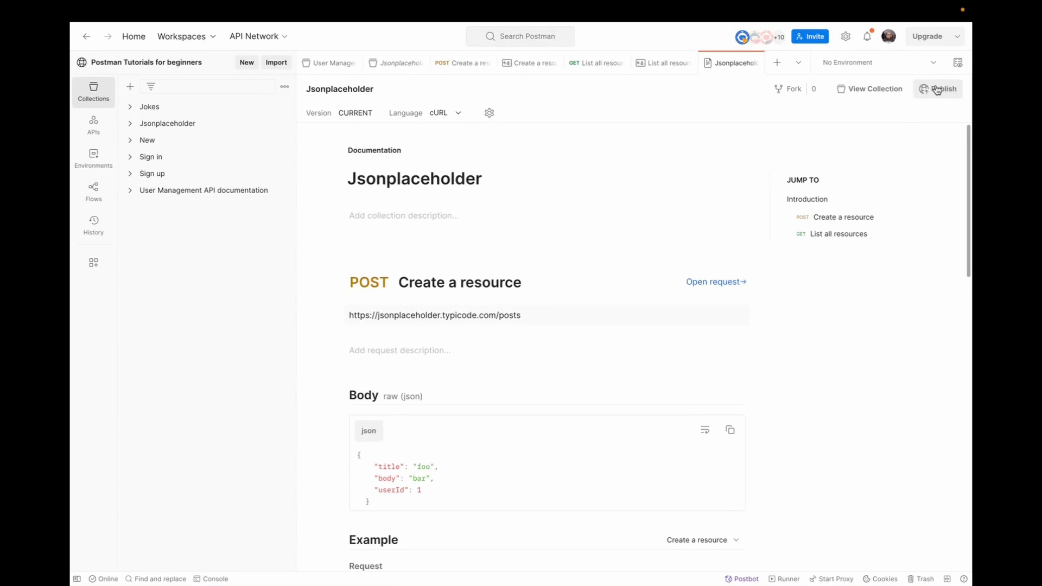
pyautogui.scroll(-7, 541, 428)
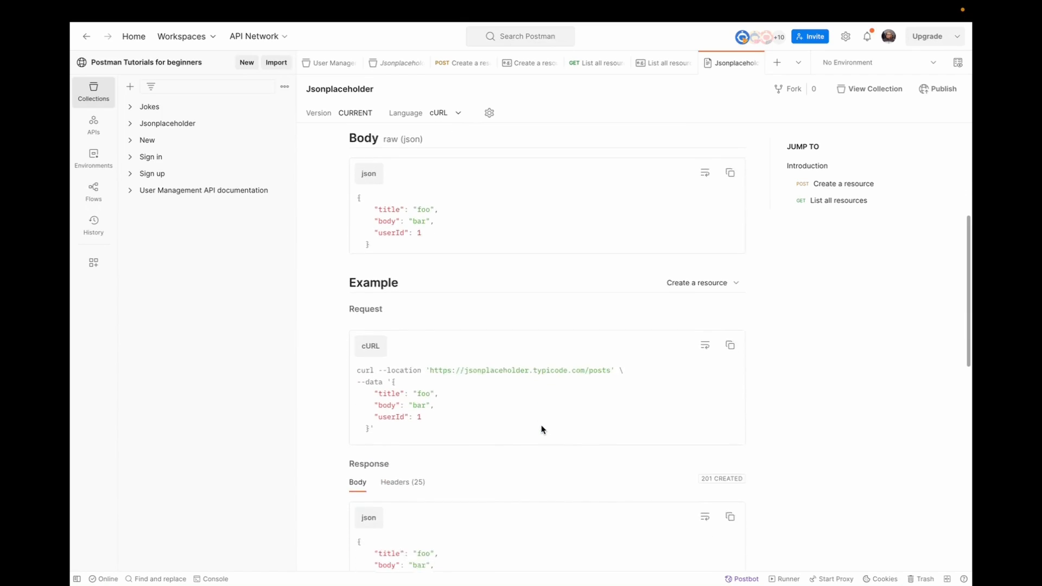
pyautogui.scroll(5, 542, 429)
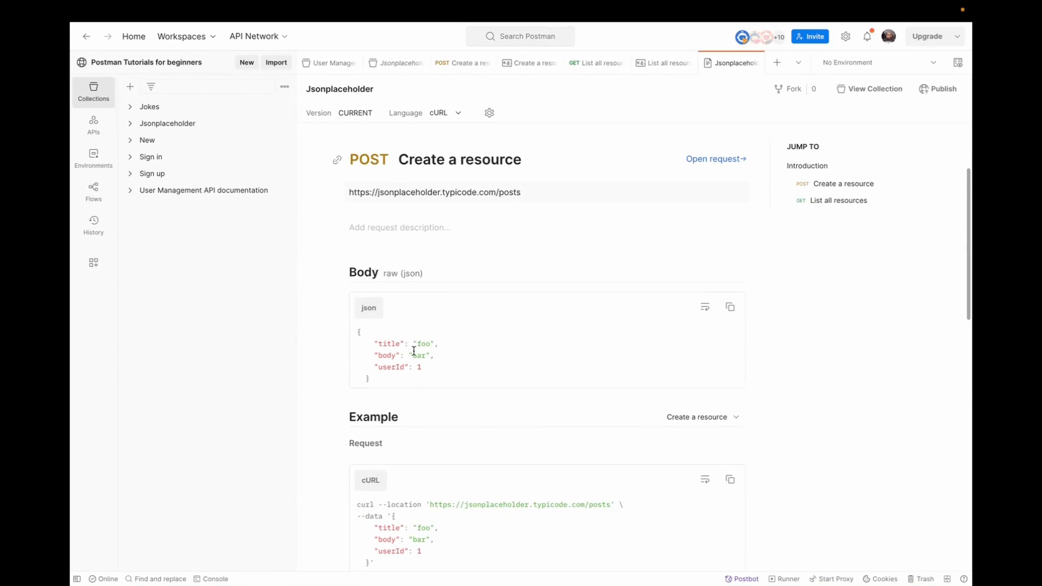
pyautogui.scroll(1, 380, 325)
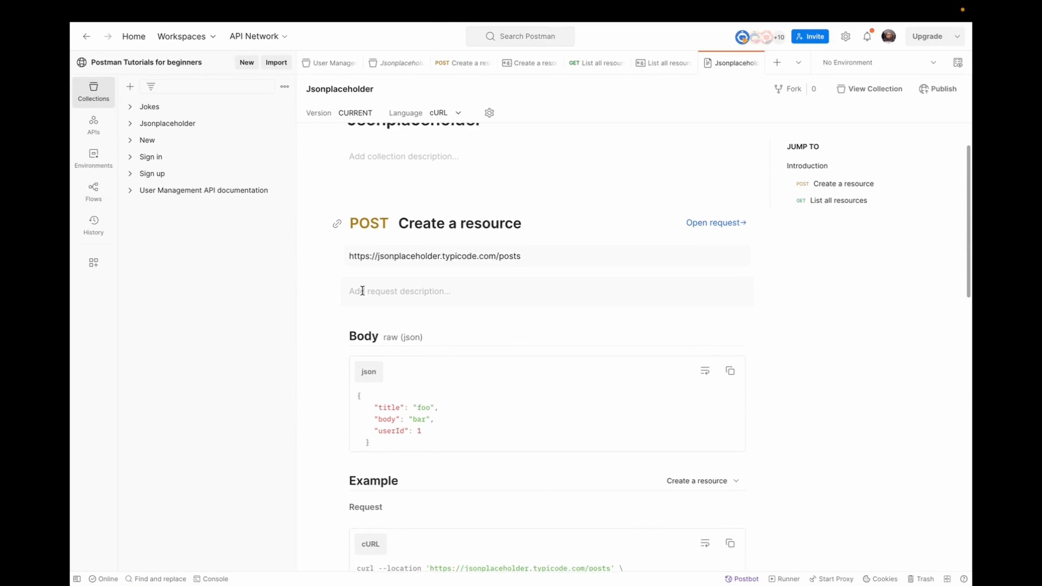
pyautogui.scroll(1, 364, 282)
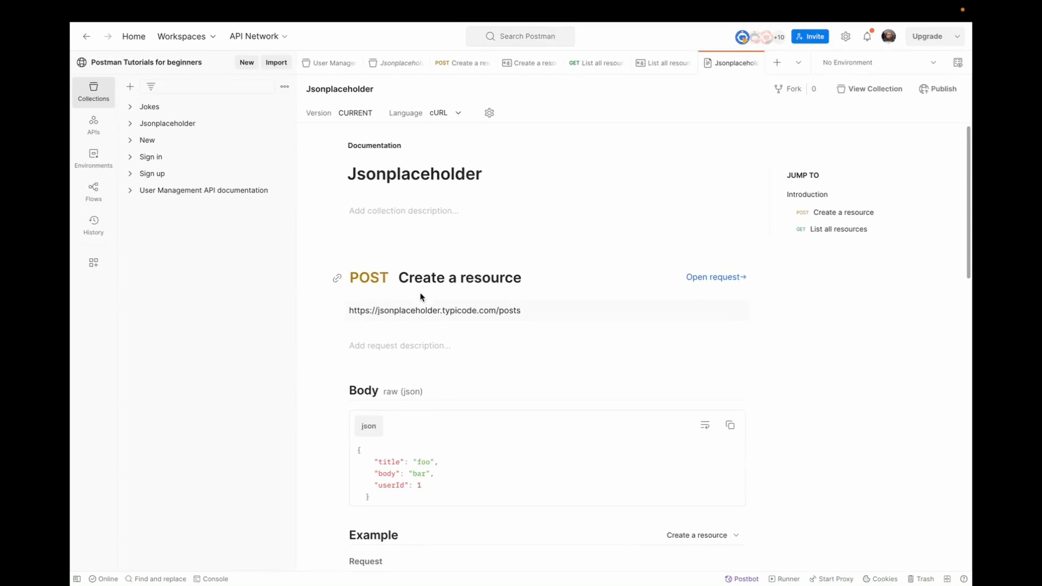
# Add the description "This endpoint creates a new resource" to the POST "Create a resource" request in the documentation
pyautogui.click(370, 346)
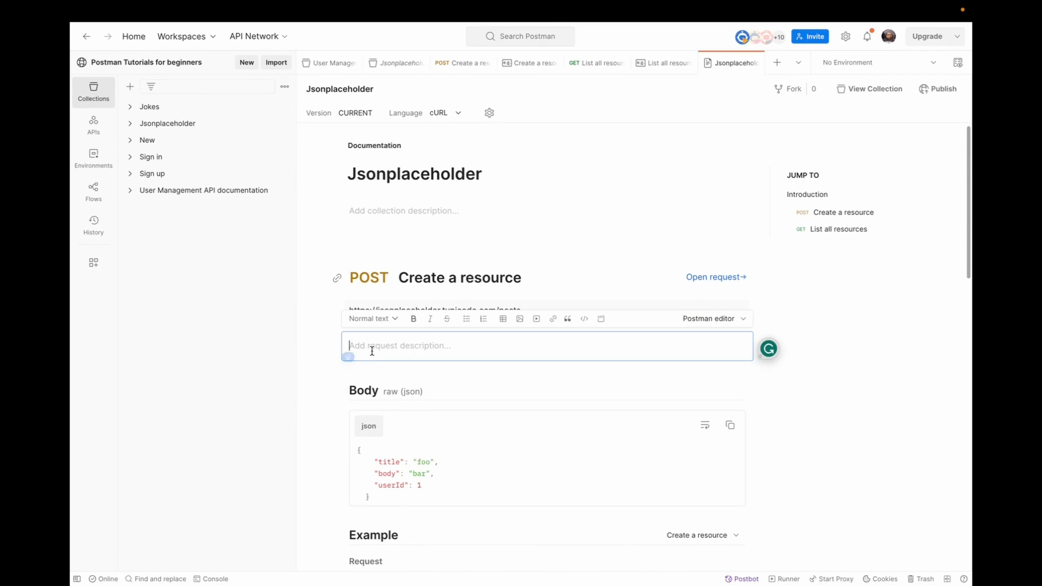
pyautogui.write('This ')
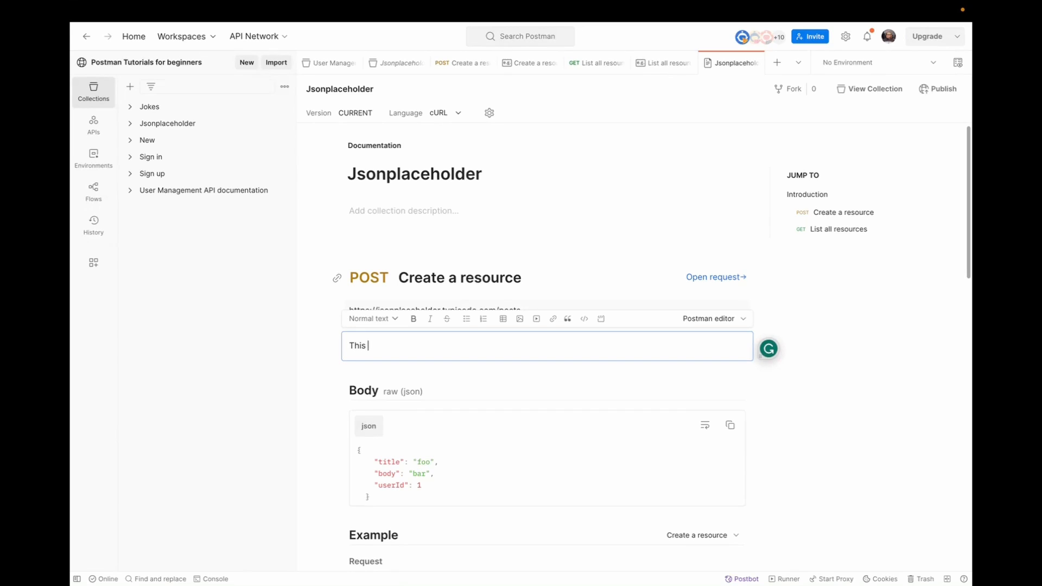
pyautogui.write('creates a new resources')
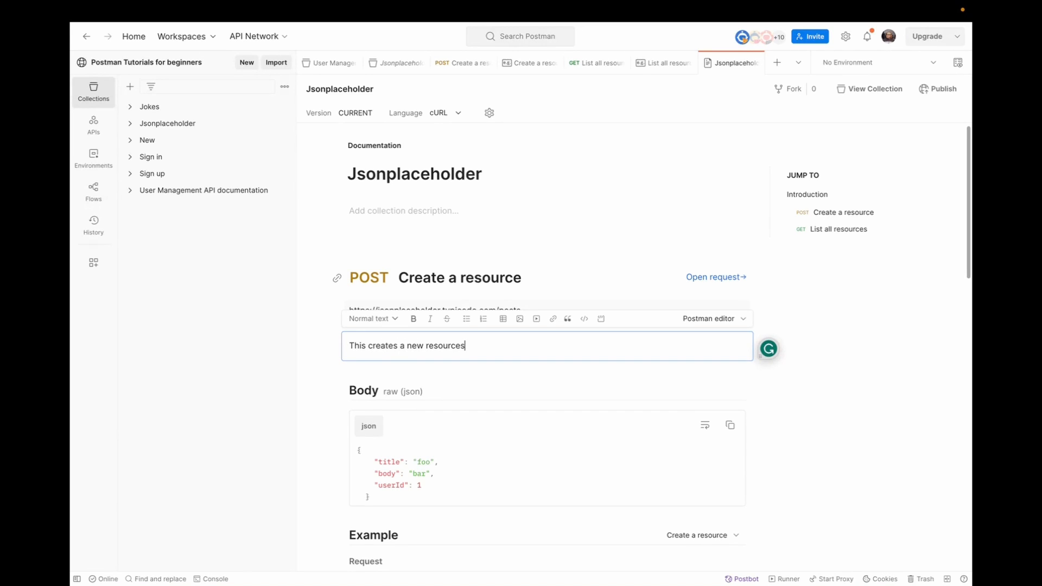
pyautogui.press('BackSpace')
pyautogui.click(368, 347)
pyautogui.write('endpoint')
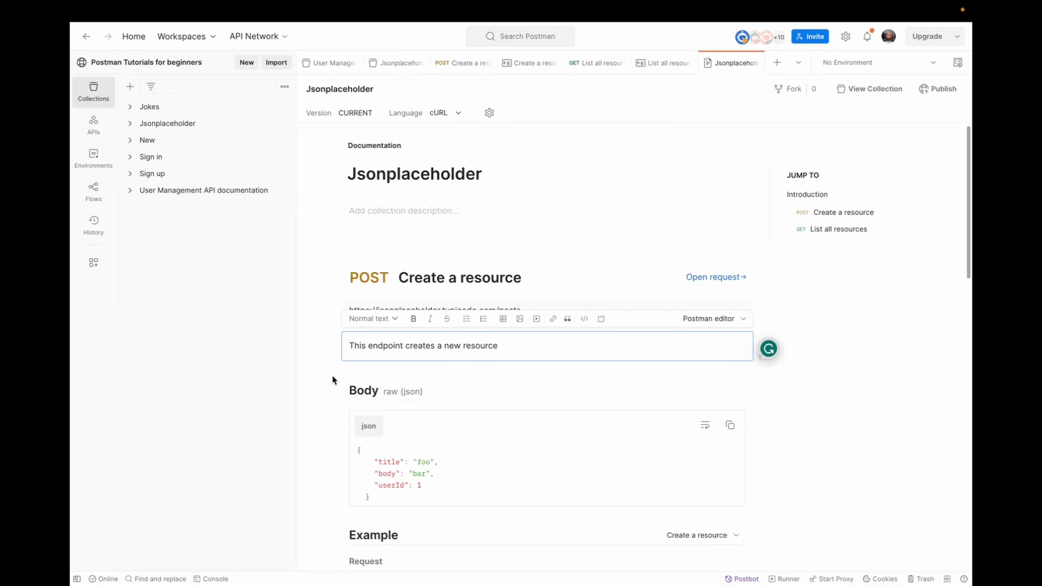
pyautogui.click(326, 432)
# Add the description "This endpoint list all resources" to the GET "List all resources" request in the documentation
pyautogui.scroll(-5, 325, 433)
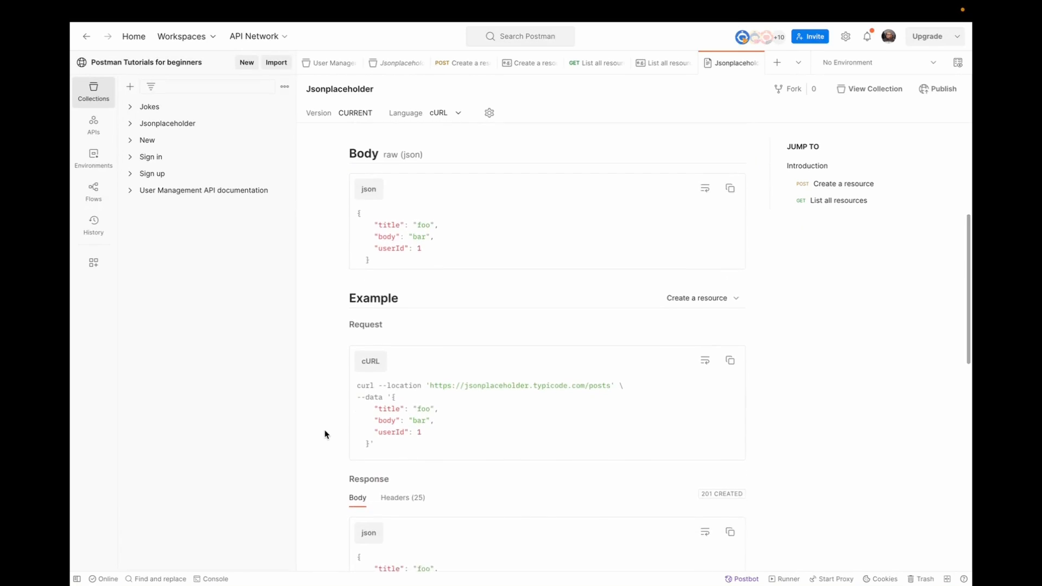
pyautogui.scroll(-8, 326, 433)
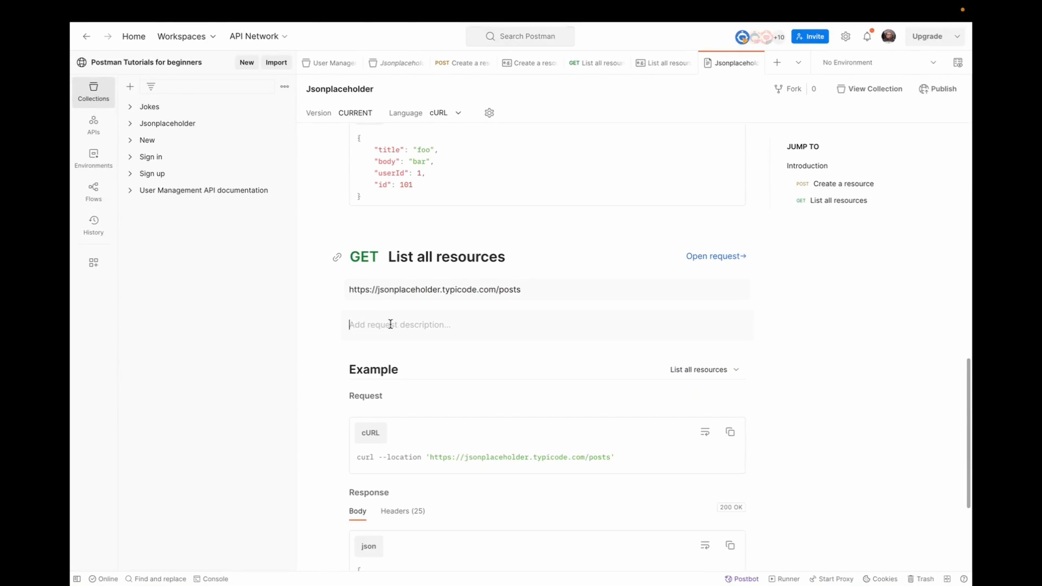
pyautogui.click(390, 324)
pyautogui.write('This endpoint')
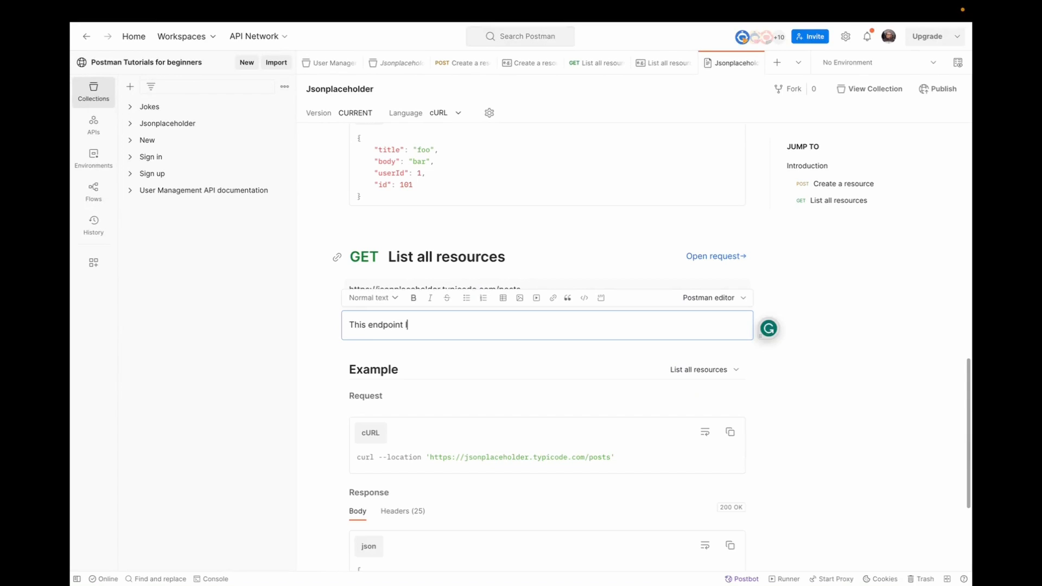
pyautogui.write(' list all resources')
pyautogui.click(471, 358)
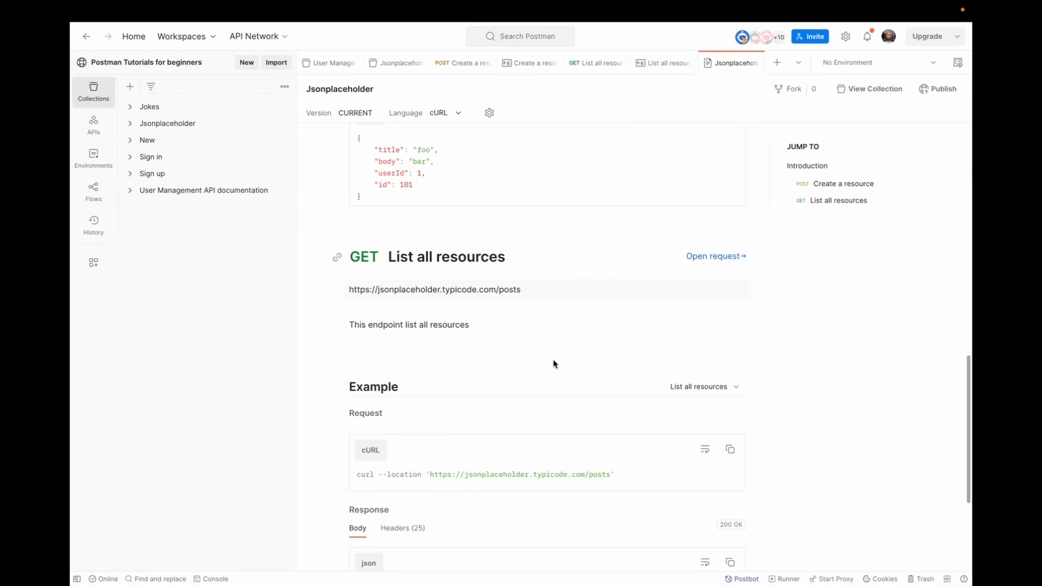
pyautogui.scroll(-1, 554, 362)
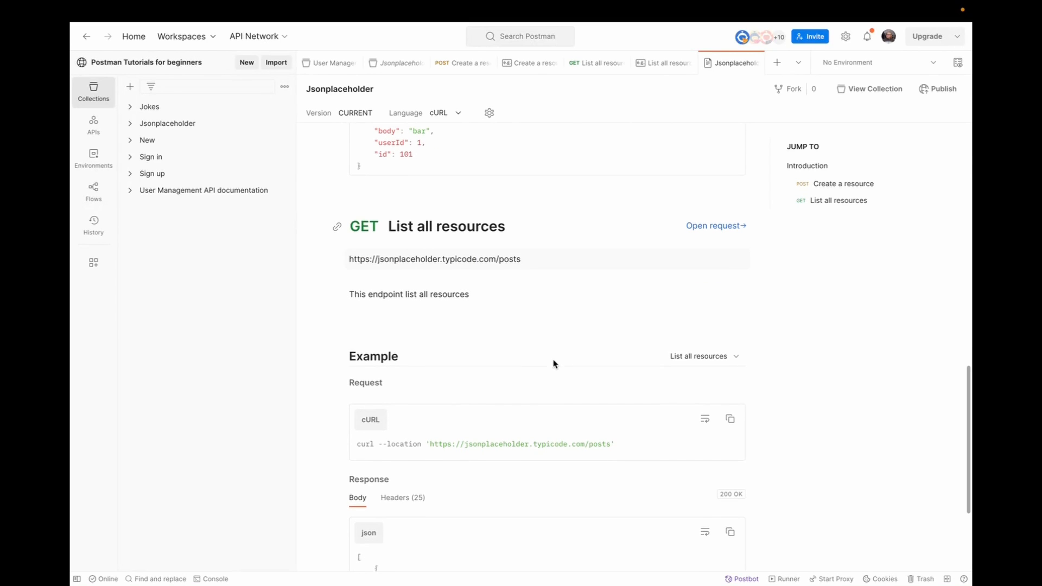
# Correct "list" to "lists" in the "List all resources" request description
pyautogui.click(491, 304)
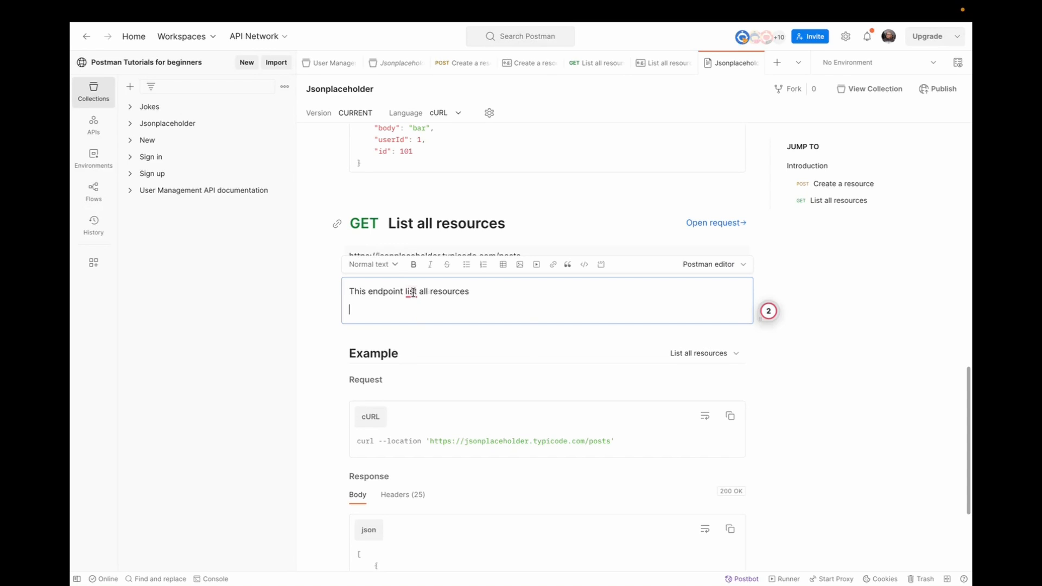
pyautogui.moveTo(412, 292)
pyautogui.click(419, 326)
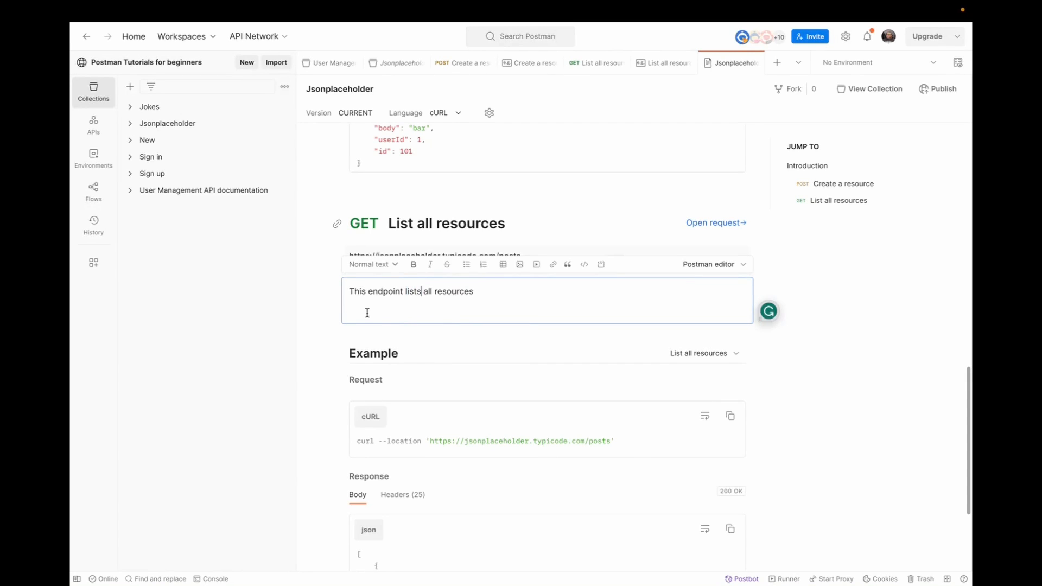
# Add a "Path parameters" line below the "List all resources" request description
pyautogui.press('Return')
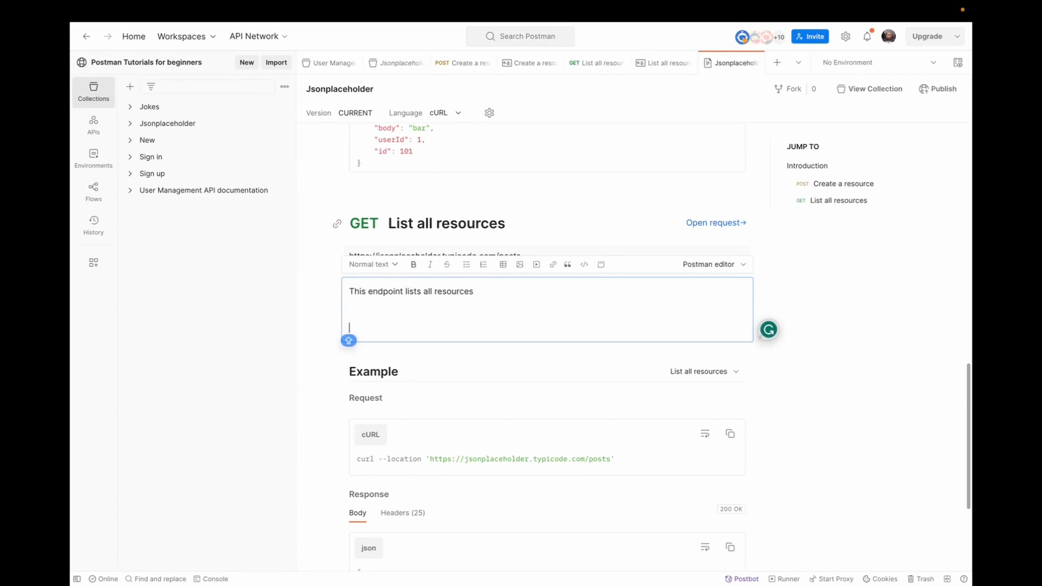
pyautogui.write('Path paranetrs')
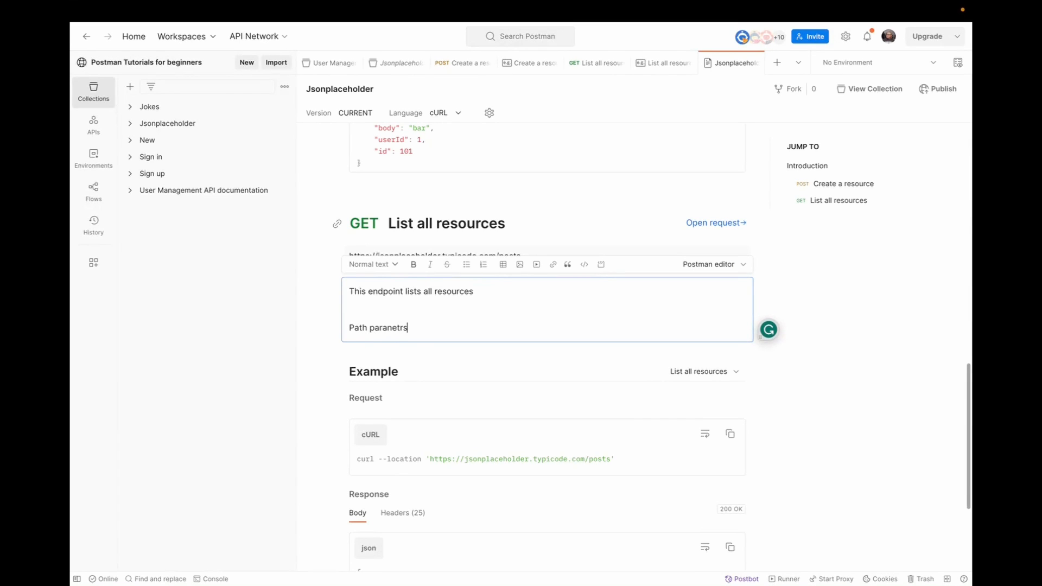
pyautogui.press('BackSpace')
pyautogui.press('BackSpace')
pyautogui.press('BackSpace')
pyautogui.press('BackSpace')
pyautogui.write('eter')
pyautogui.press('Return')
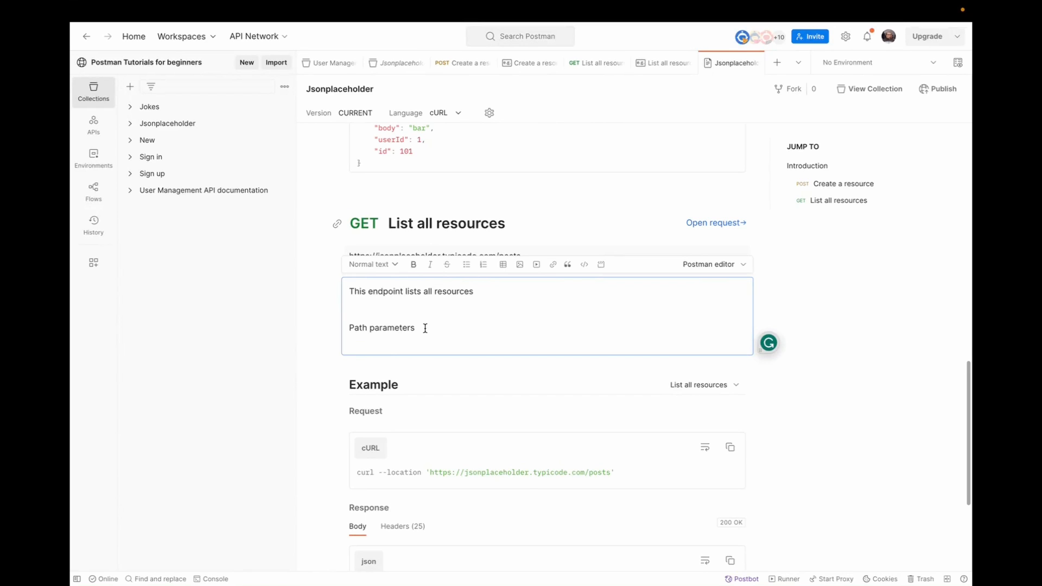
# Format the "Path parameters" line as a bold Heading 2 and insert a two-column, two-row table below it
pyautogui.moveTo(424, 329); pyautogui.dragTo(348, 327)
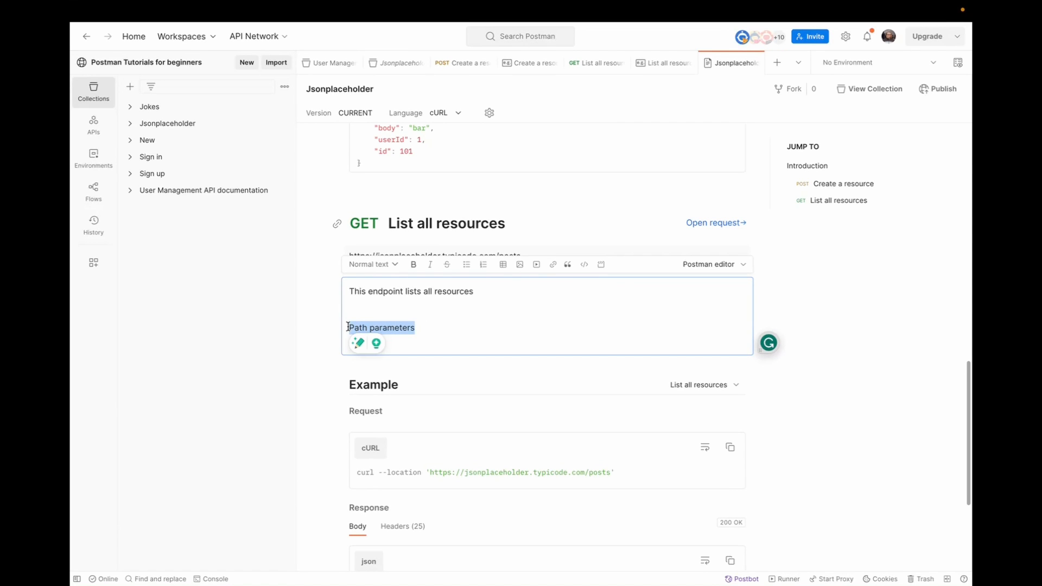
pyautogui.hotkey('ctrl', 'b')
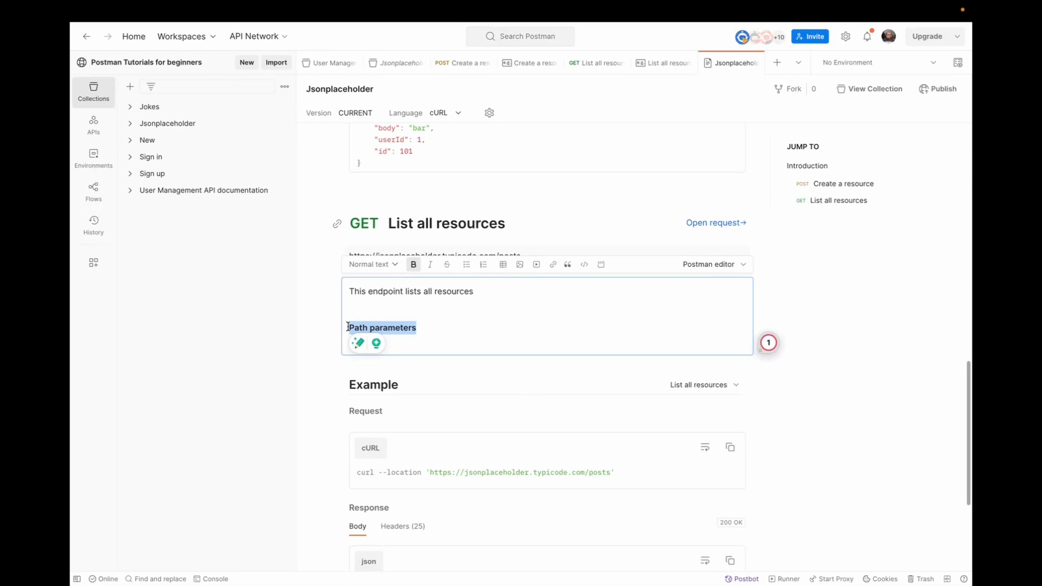
pyautogui.click(348, 327)
pyautogui.write('##')
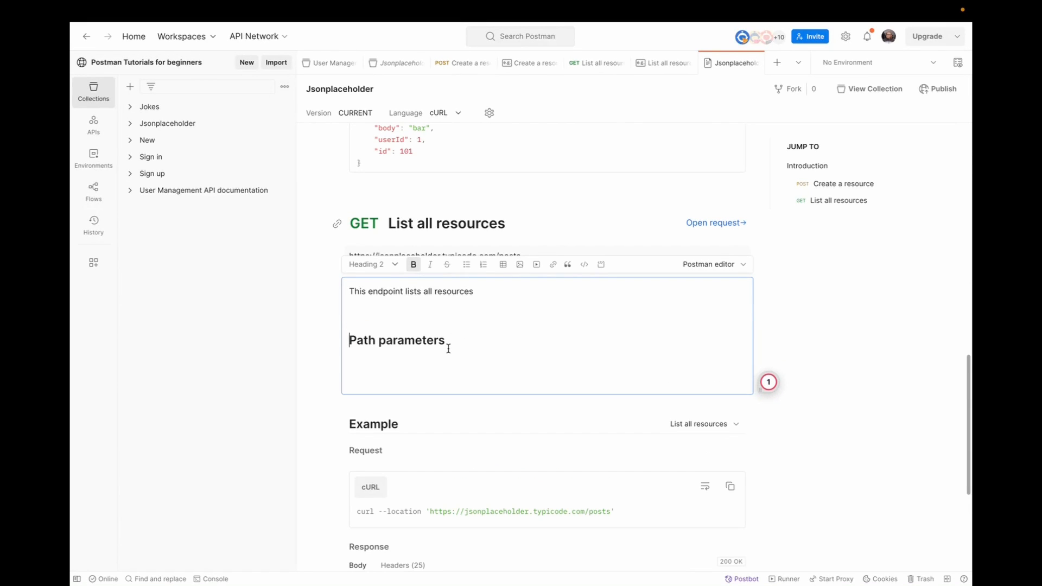
pyautogui.click(448, 348)
pyautogui.press('Return')
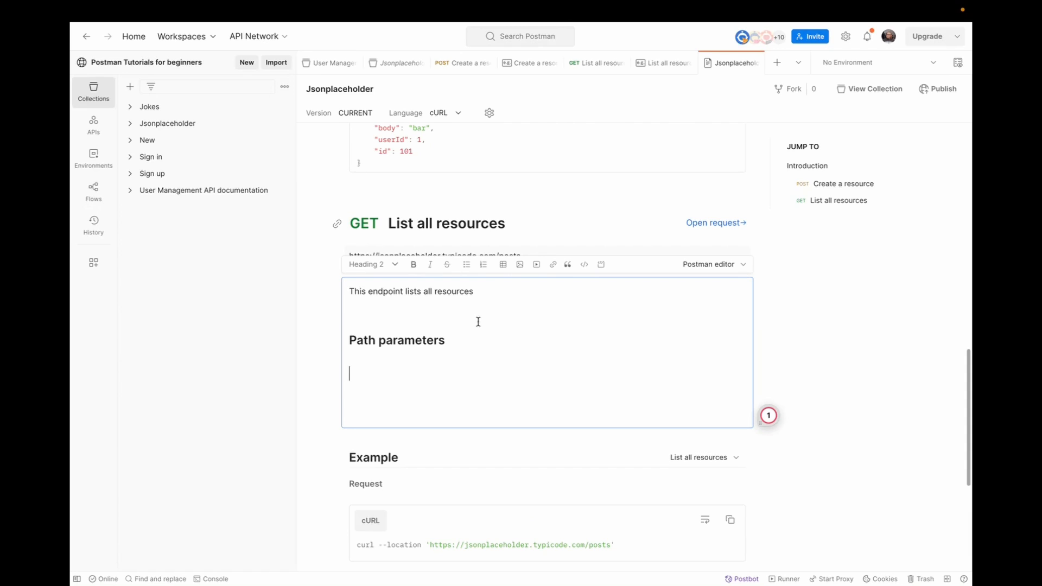
pyautogui.click(502, 266)
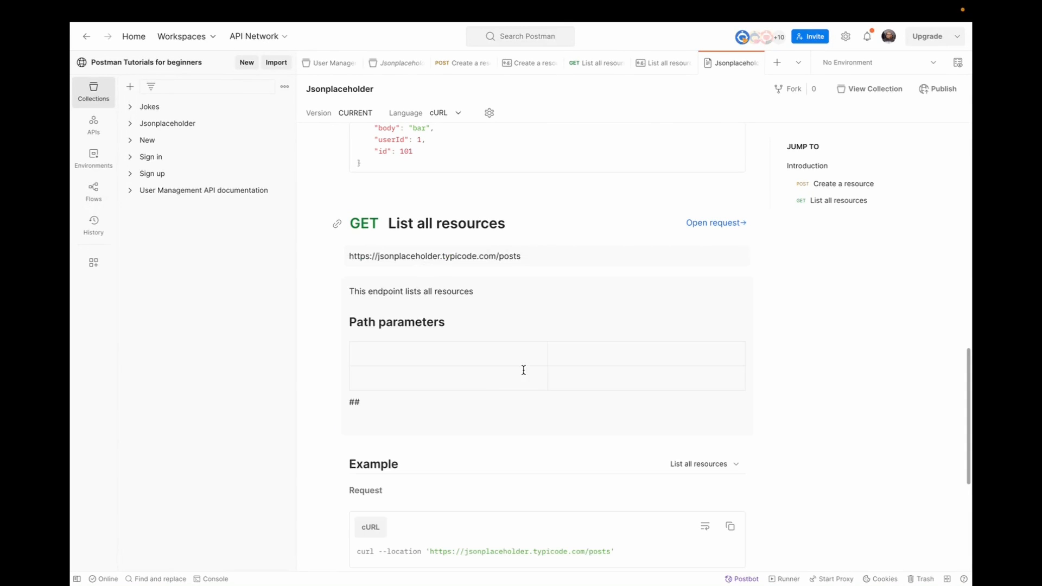
pyautogui.scroll(1, 484, 390)
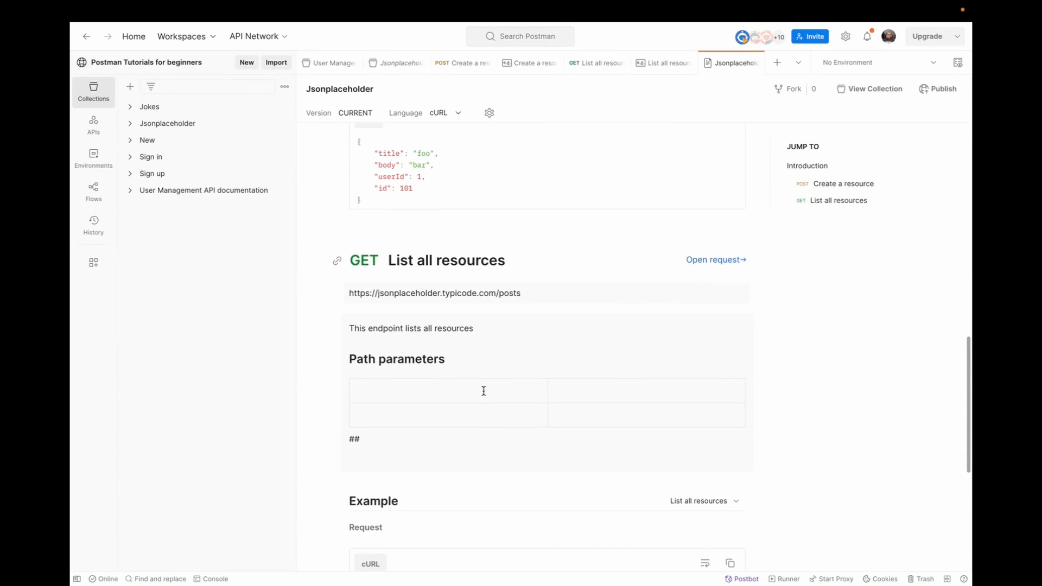
# Delete the "Path parameters" heading, the empty table and the stray "##" from the "List all resources" description
pyautogui.click(392, 443)
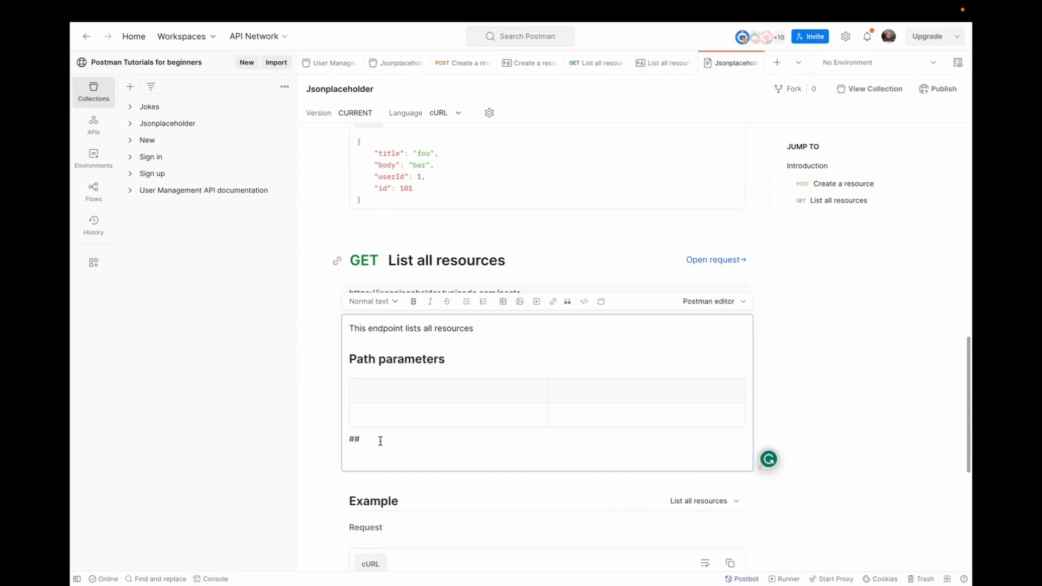
pyautogui.moveTo(380, 441); pyautogui.dragTo(348, 365)
pyautogui.press('BackSpace')
pyautogui.press('BackSpace')
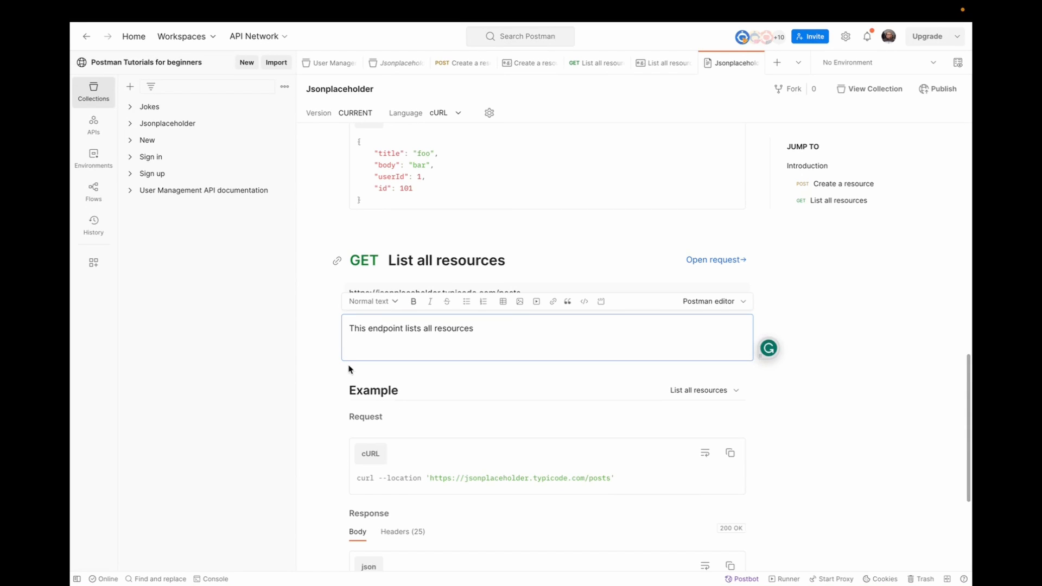
pyautogui.press('BackSpace')
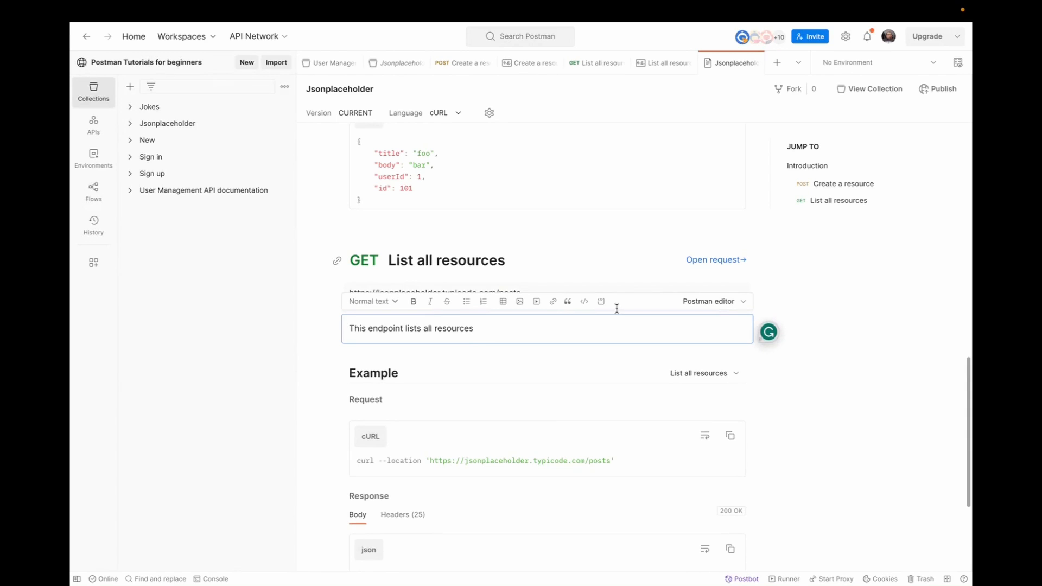
# Finish editing the "List all resources" description and review the whole Jsonplaceholder collection documentation, including both requests and their examples
pyautogui.click(595, 258)
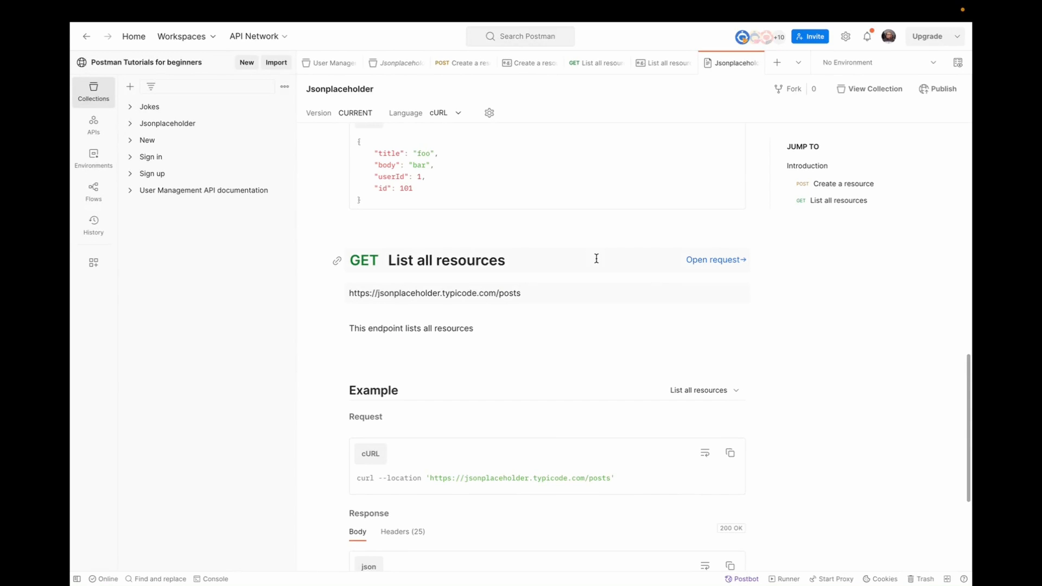
pyautogui.scroll(10, 595, 260)
pyautogui.scroll(-10, 426, 354)
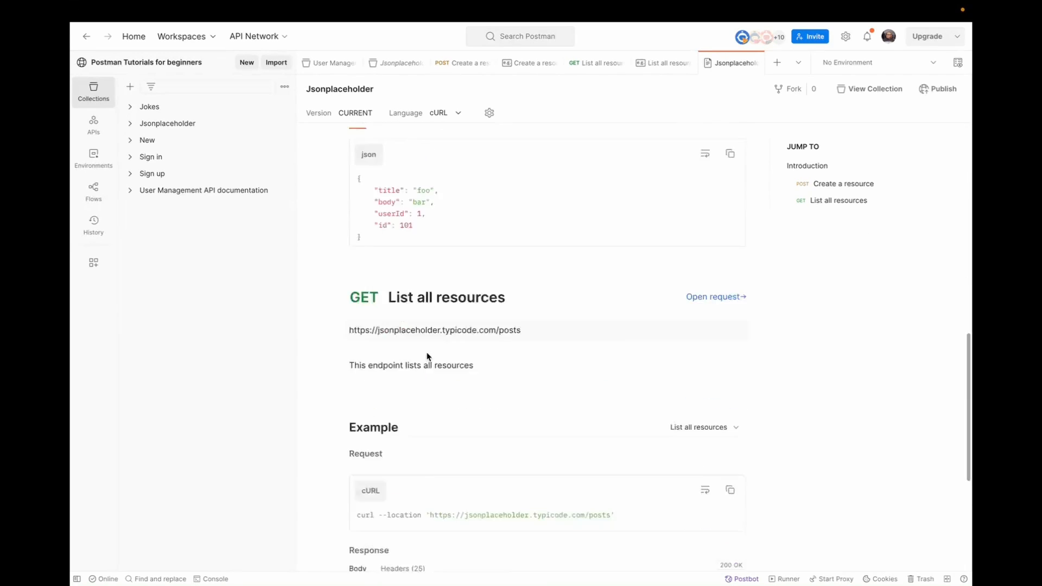
pyautogui.scroll(10, 426, 358)
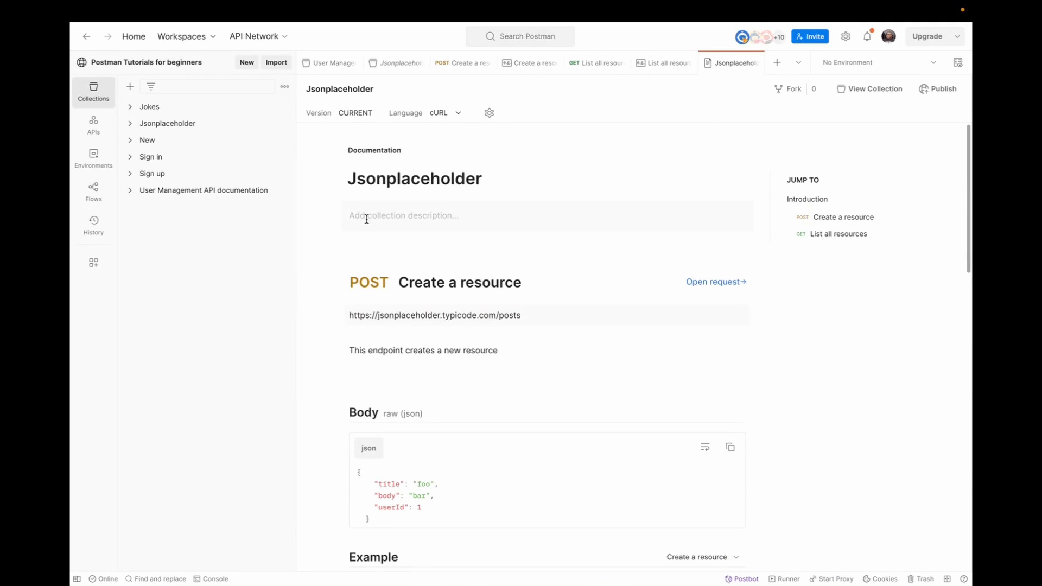
pyautogui.scroll(-15, 366, 218)
pyautogui.scroll(15, 366, 219)
# Switch to the JSONPlaceholder guide in the browser and examine its sections on listing, creating and updating resources
pyautogui.hotkey('ctrl', 'Left')
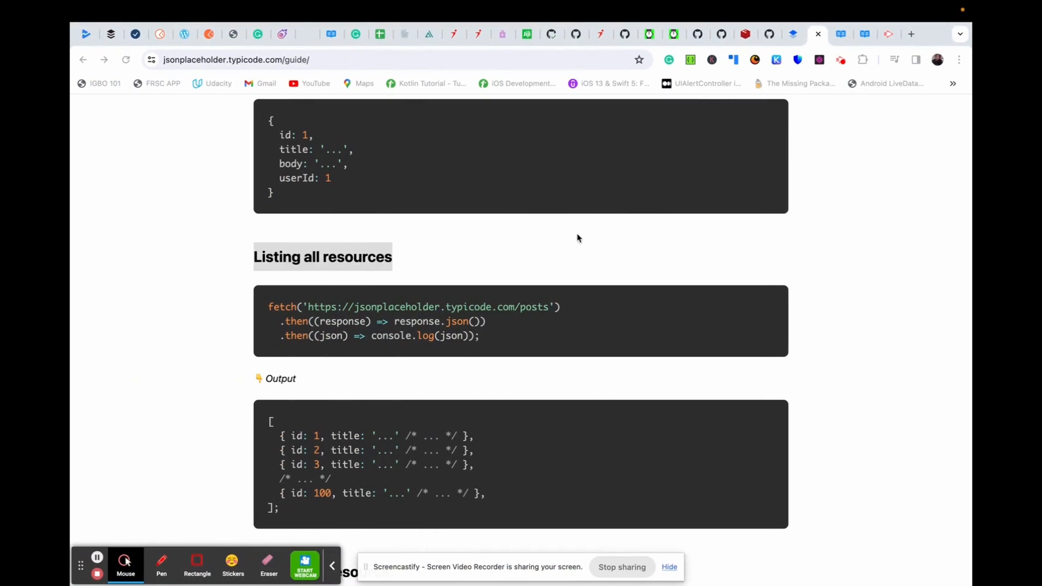
pyautogui.click(561, 246)
pyautogui.scroll(-5, 220, 280)
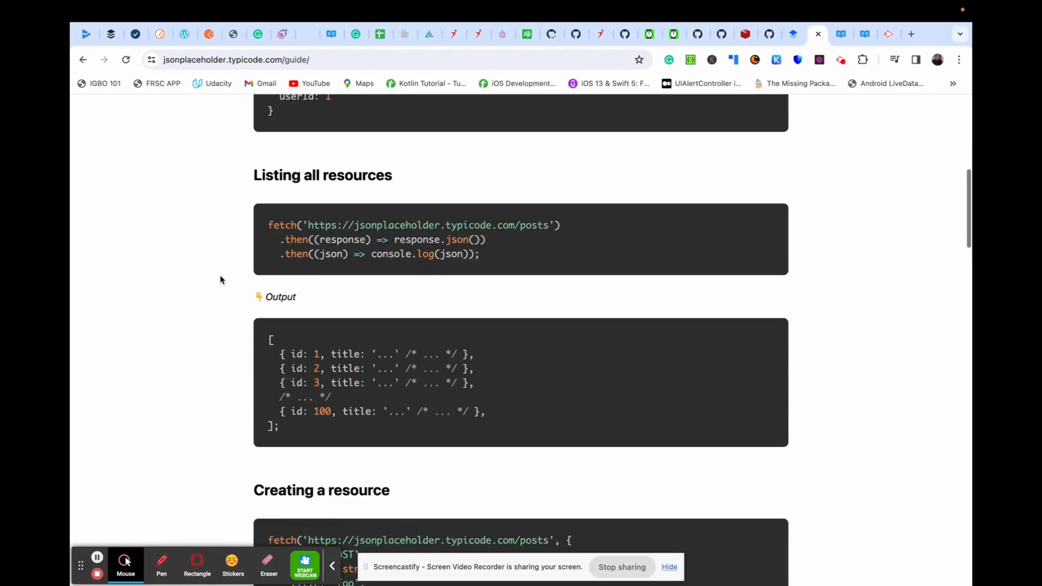
pyautogui.scroll(-4, 220, 279)
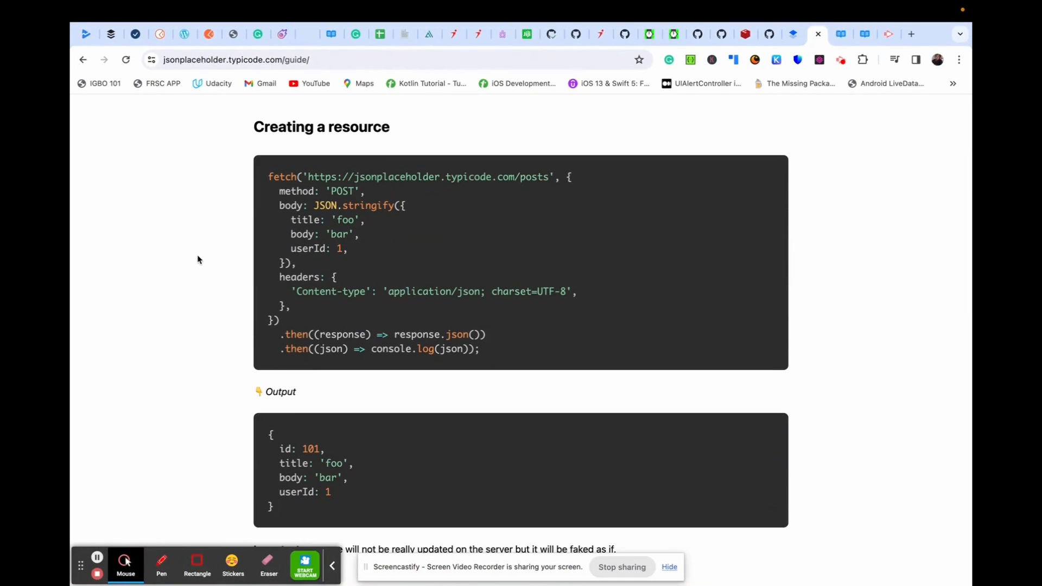
pyautogui.scroll(-5, 174, 263)
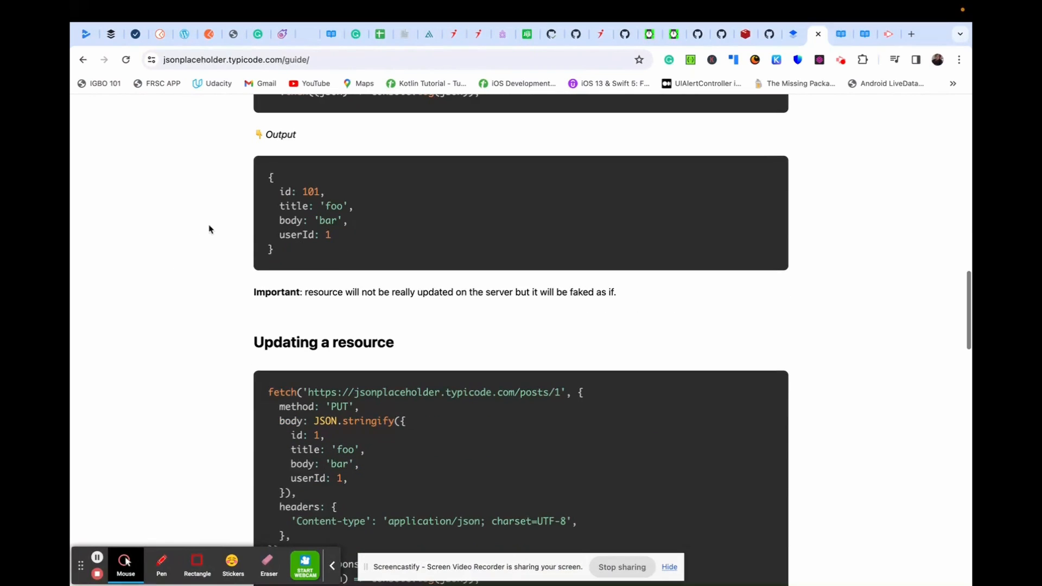